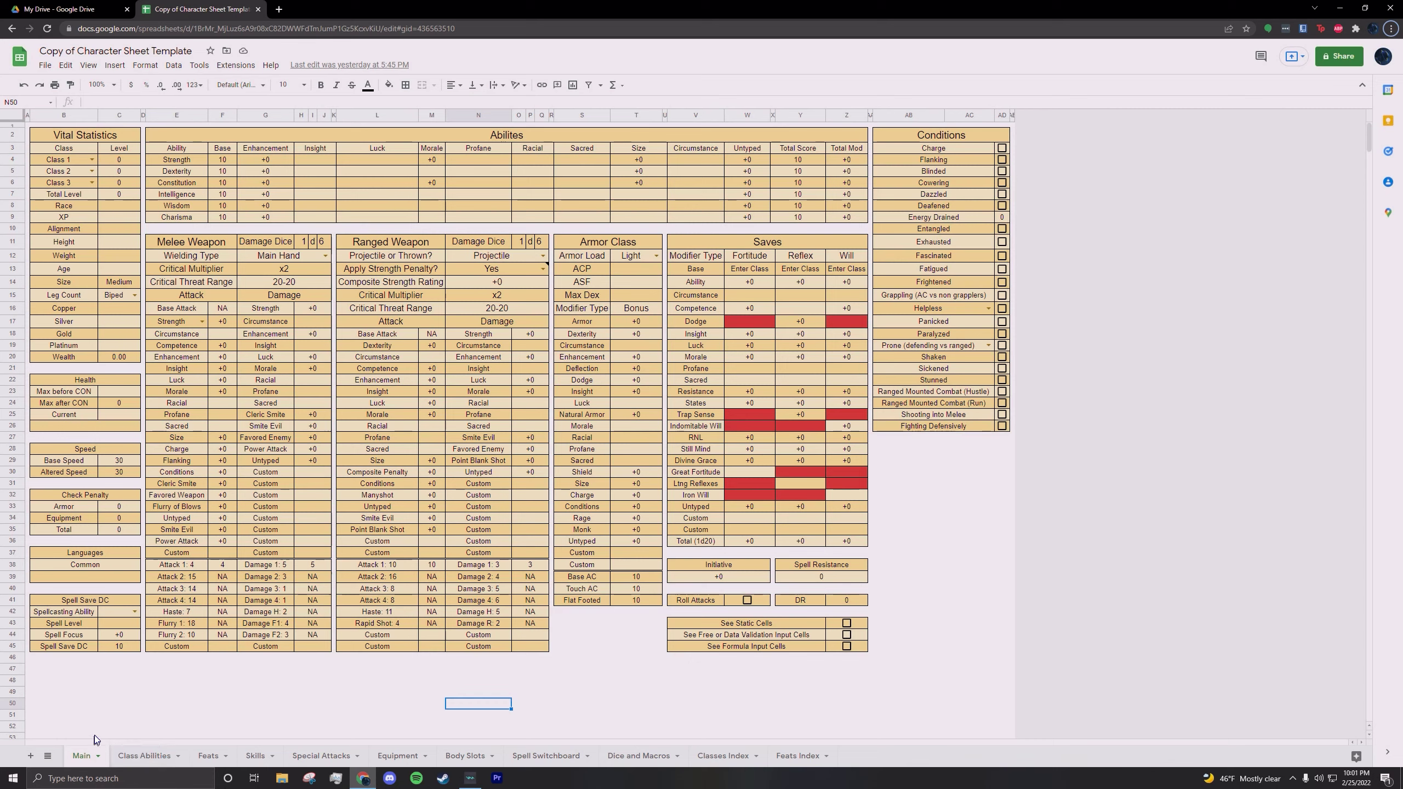
# Open the Class Abilities sheet and view the BAB options for the Custom 1 class
pyautogui.click(153, 762)
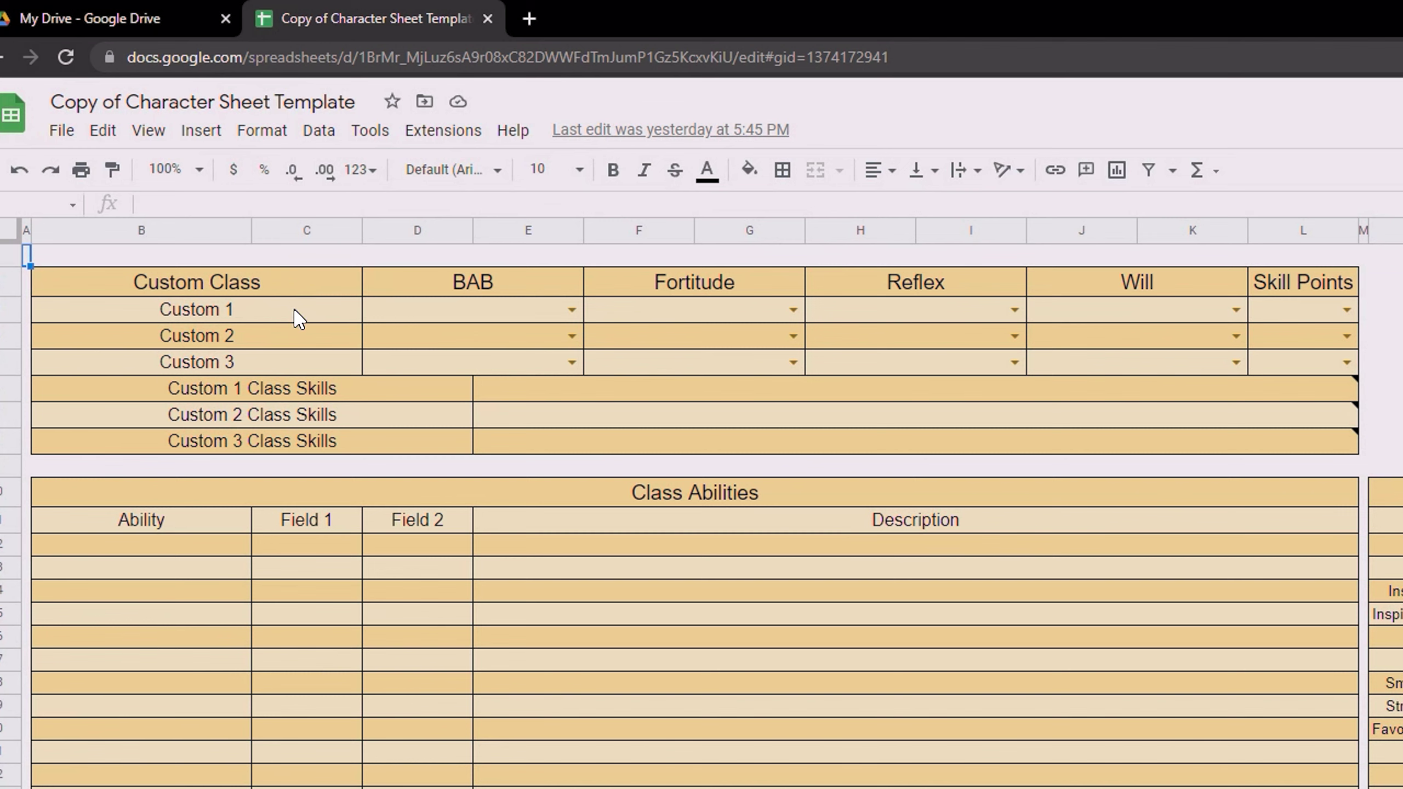
pyautogui.click(189, 312)
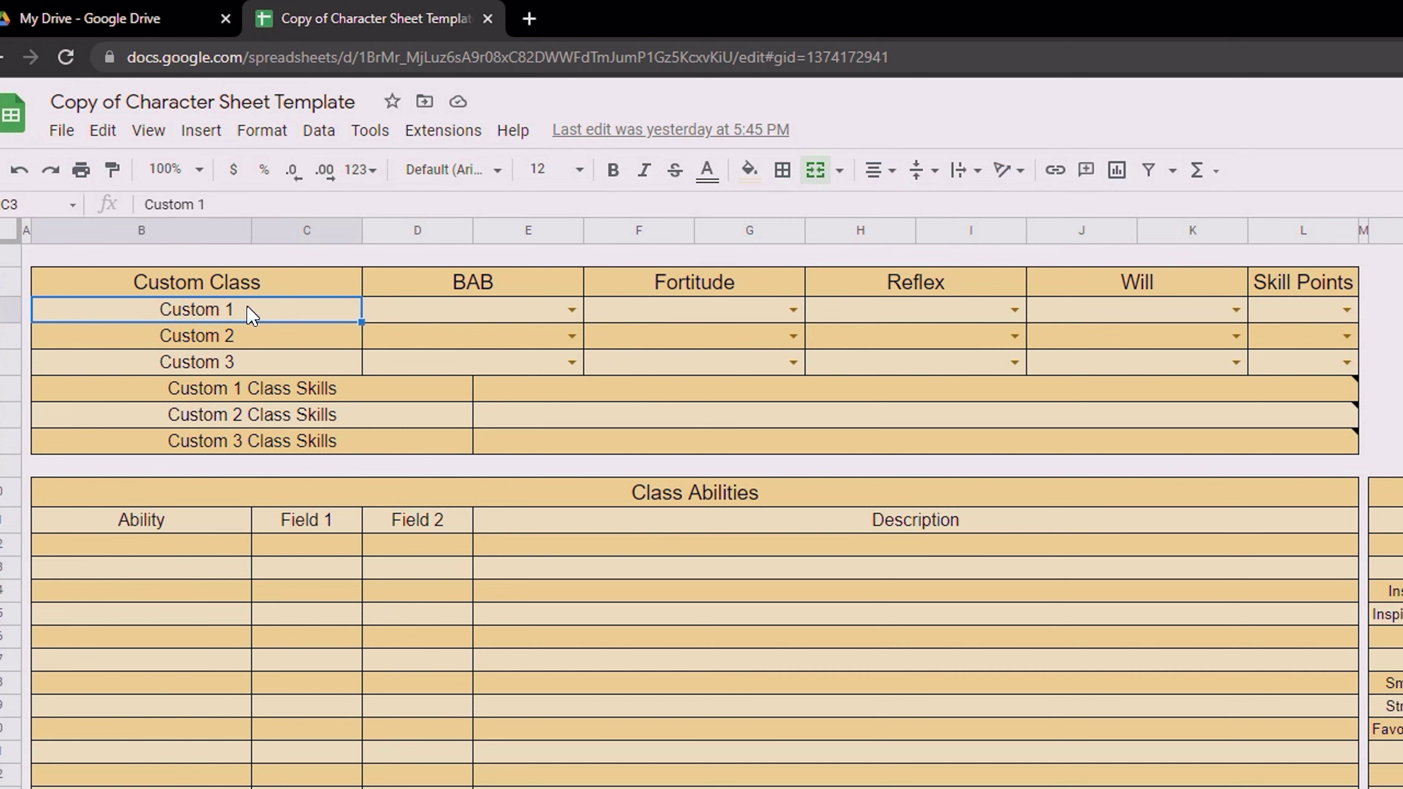
pyautogui.click(515, 323)
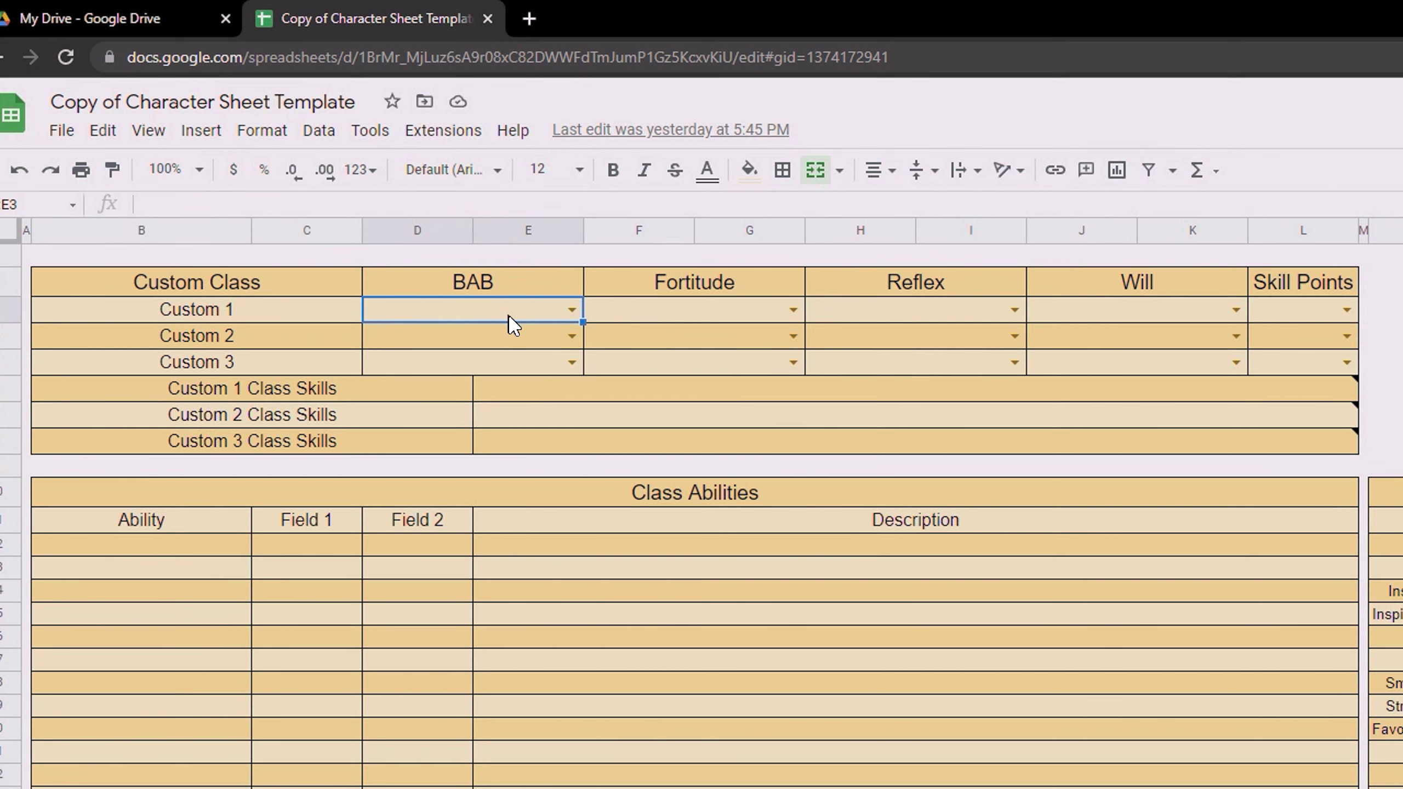
pyautogui.click(572, 310)
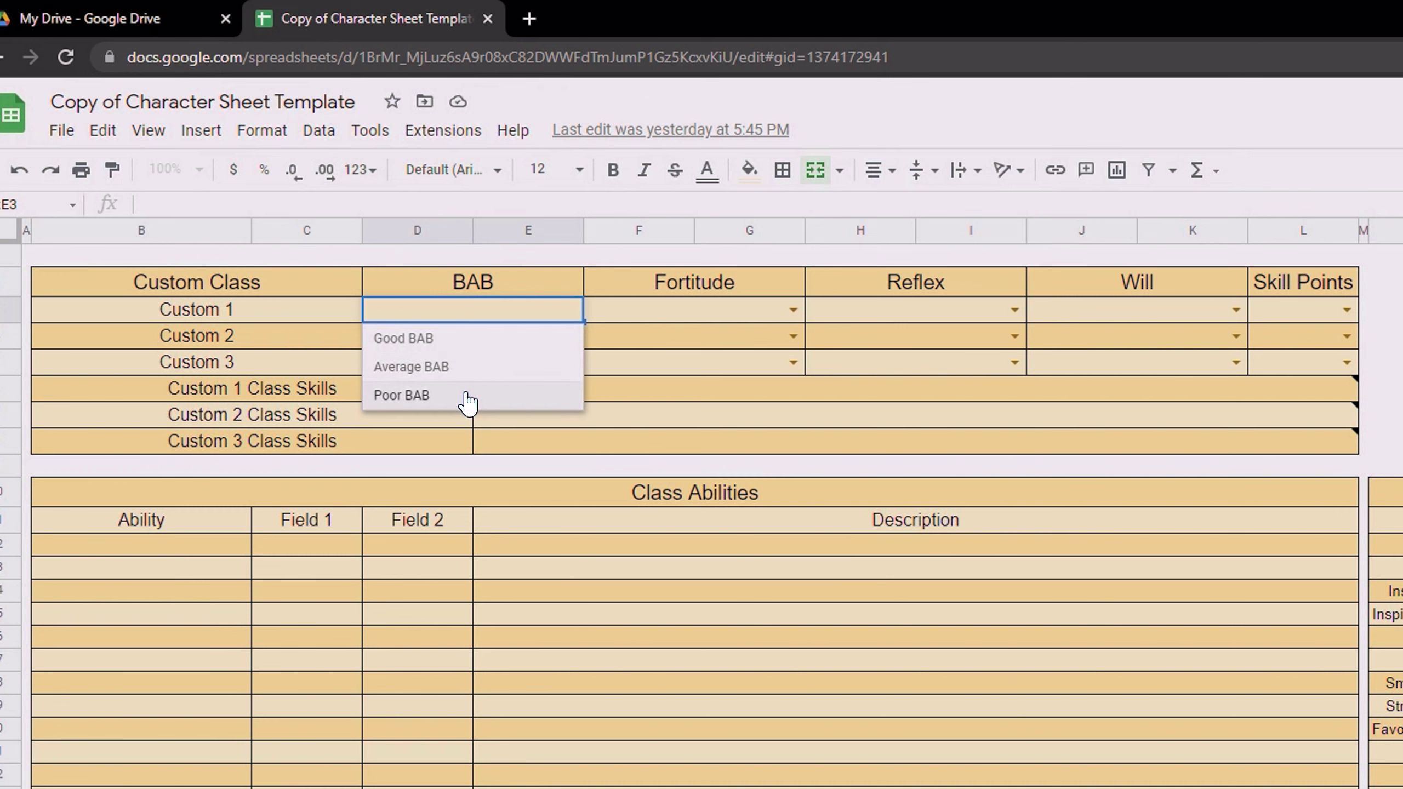
pyautogui.click(353, 319)
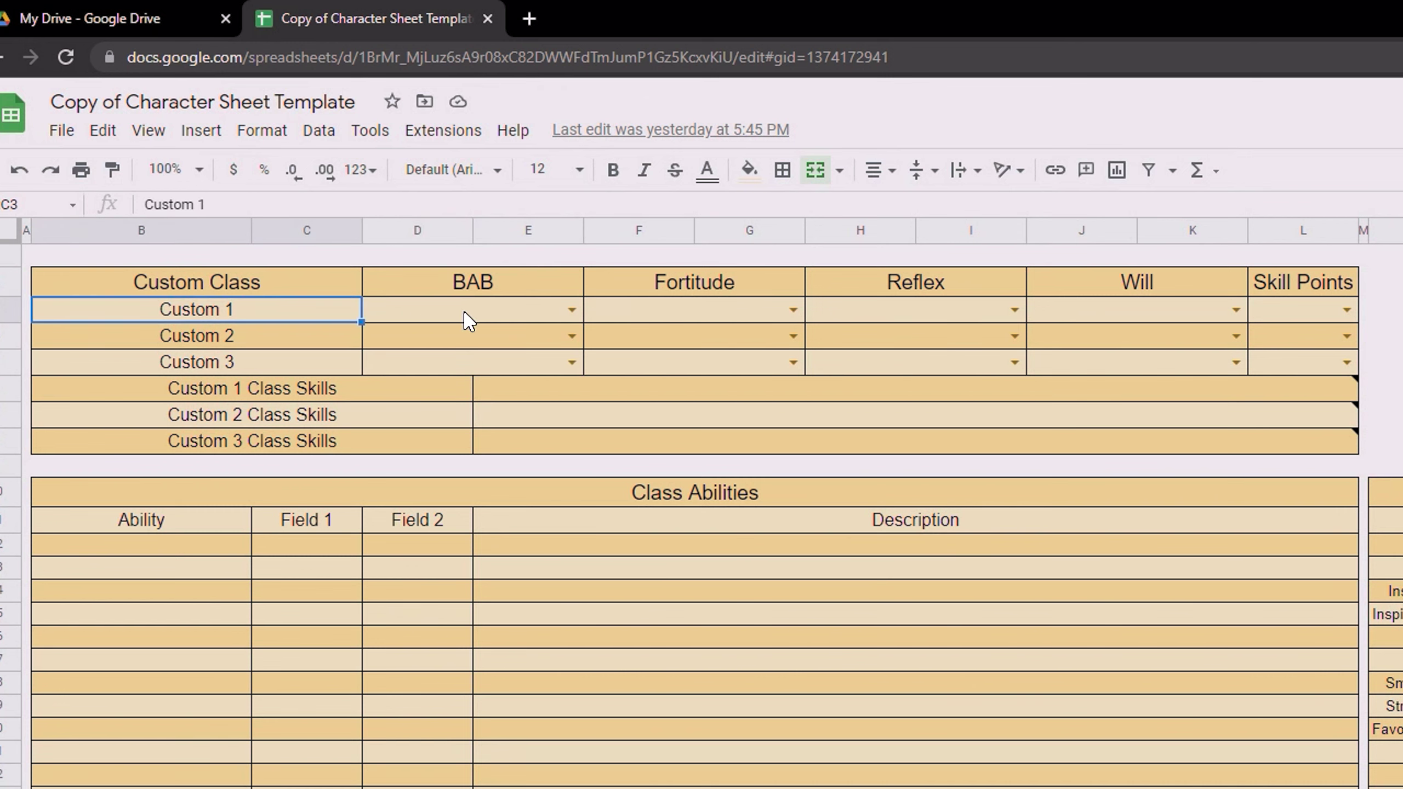
# View the Fortitude save and Skill Points options available for the Custom 1 class
pyautogui.press('Down')
pyautogui.press('Right')
pyautogui.press('Right')
pyautogui.press('Right')
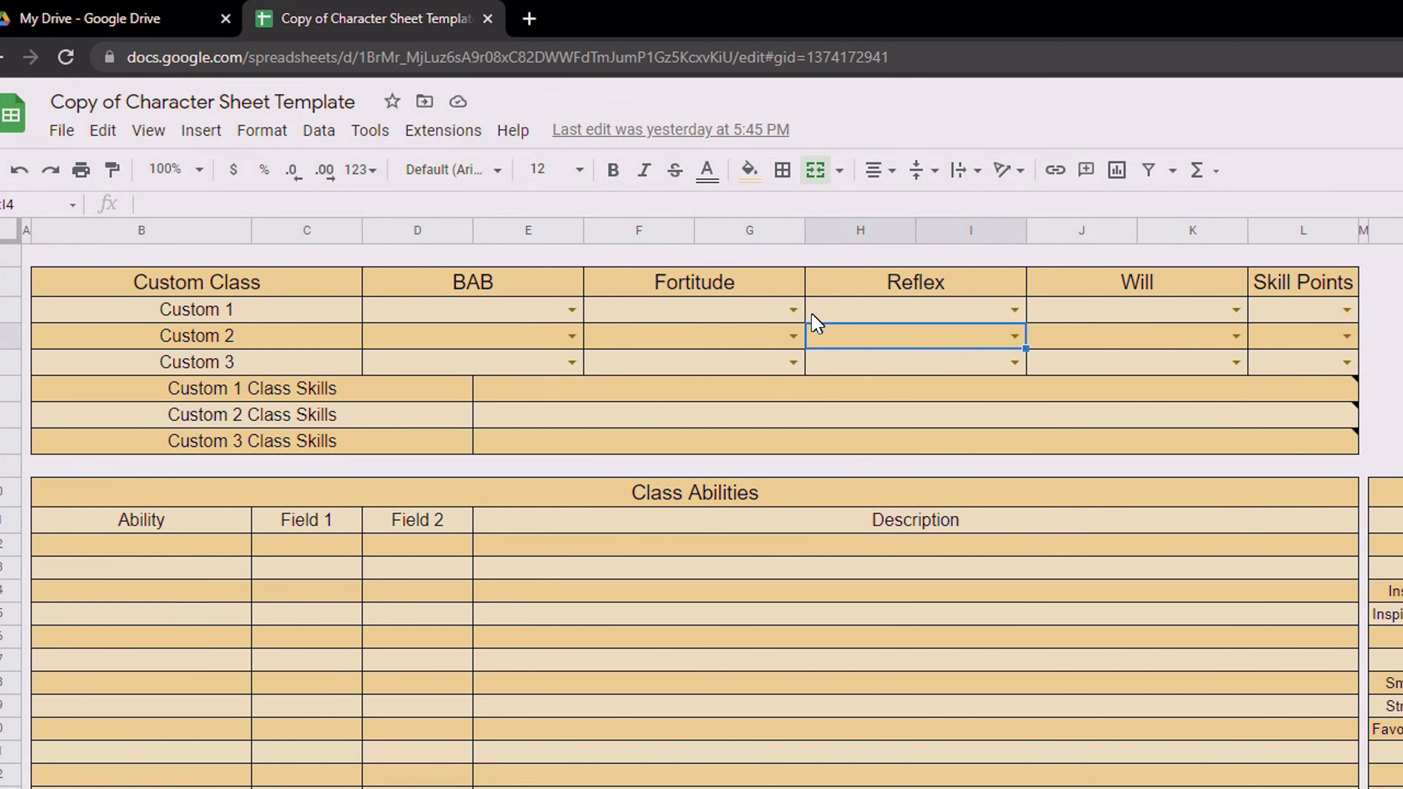
pyautogui.click(792, 310)
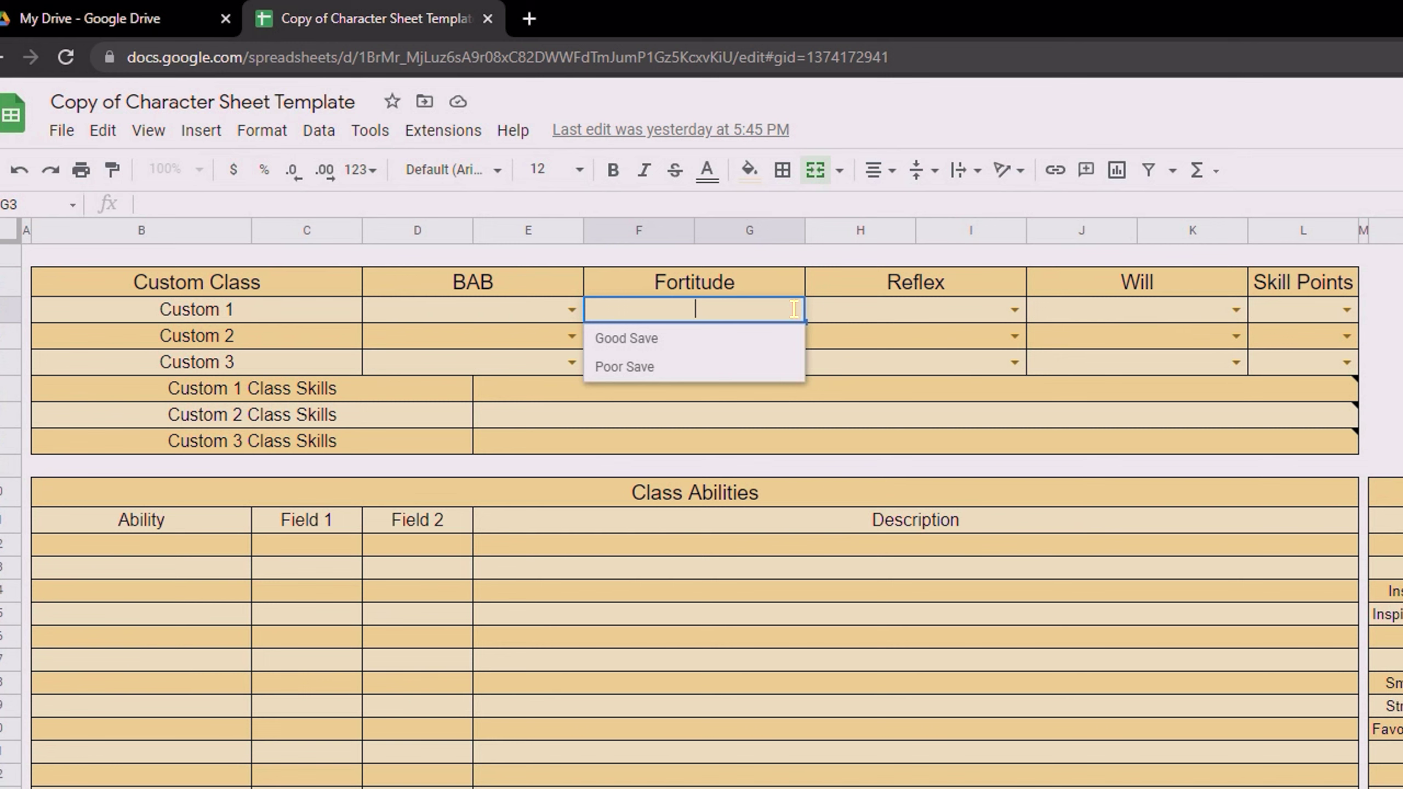
pyautogui.click(1152, 335)
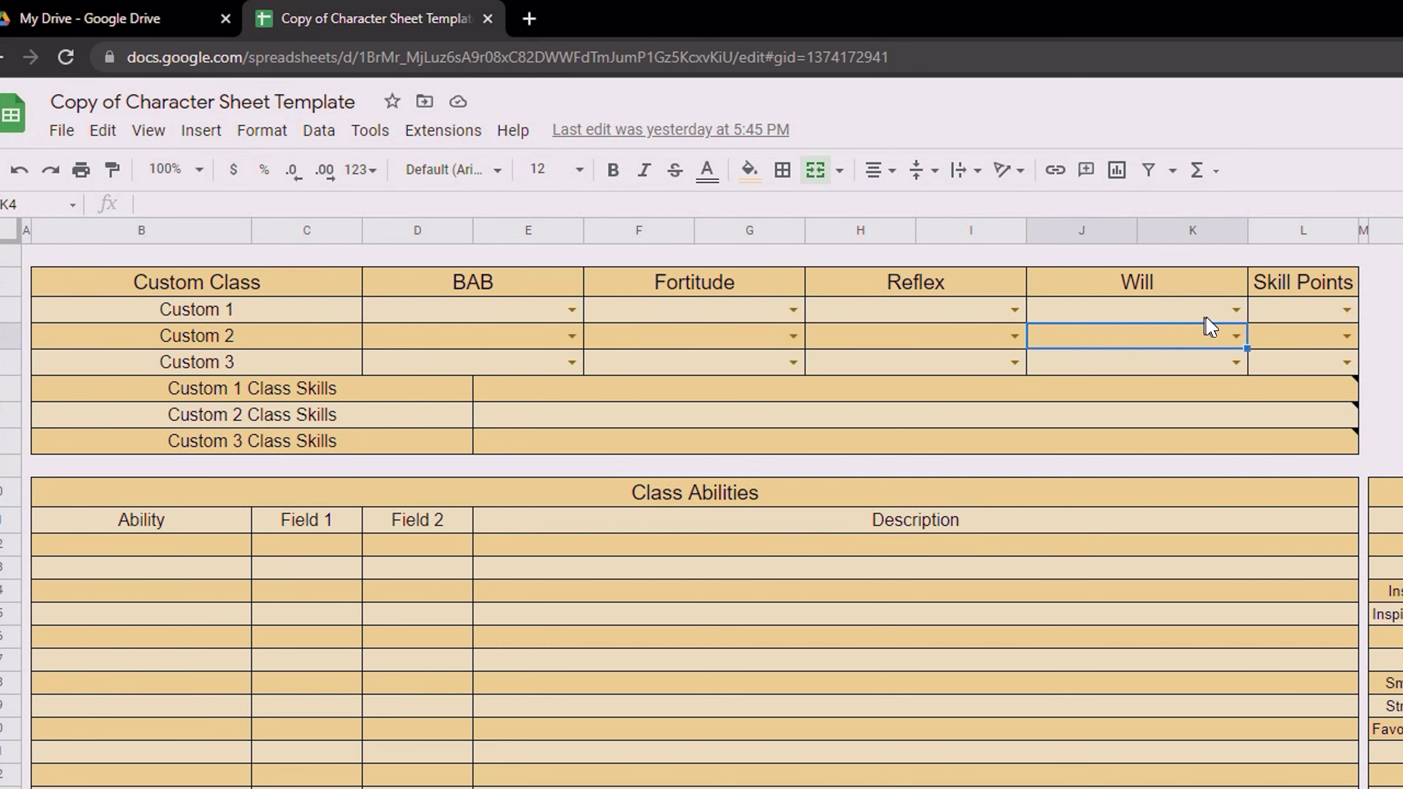
pyautogui.click(1345, 304)
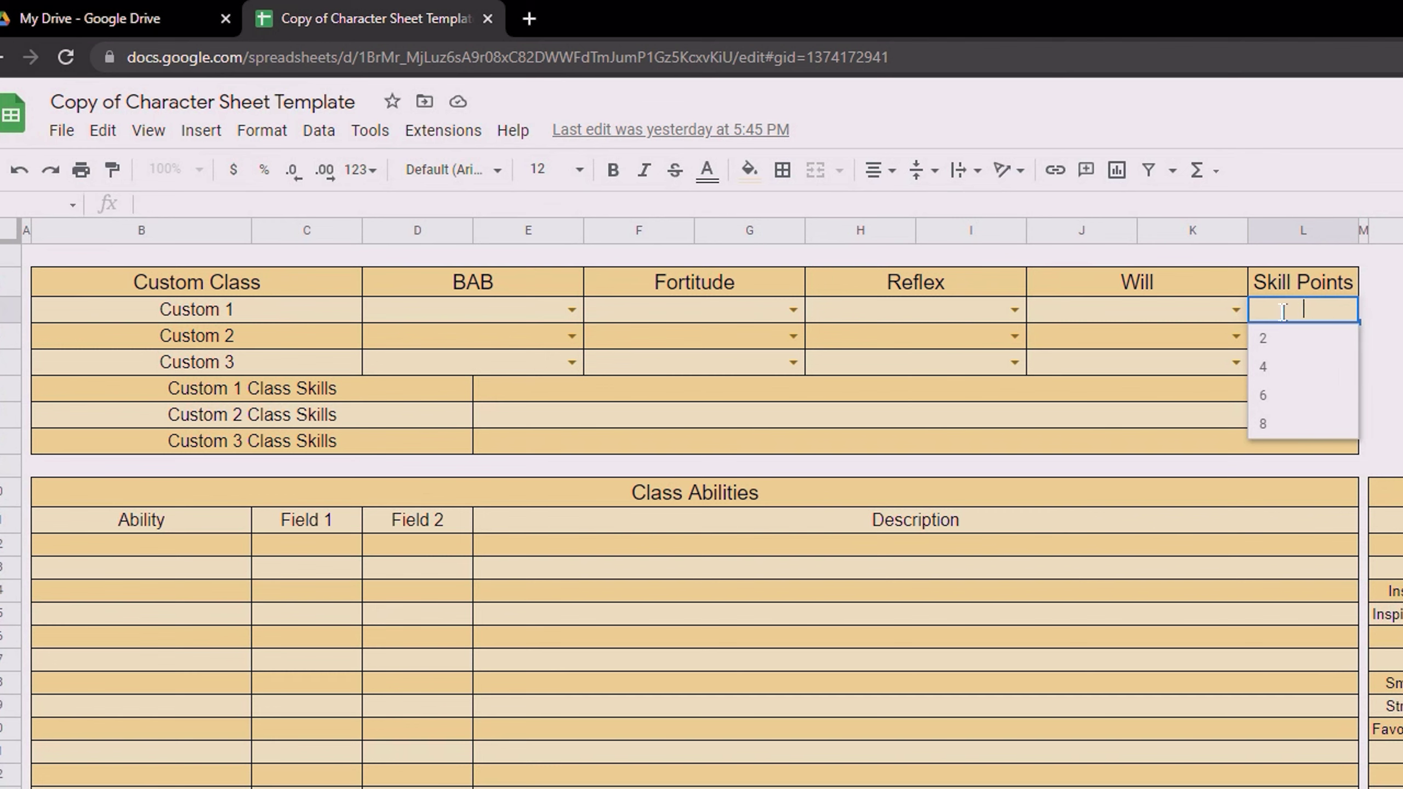
pyautogui.click(1120, 342)
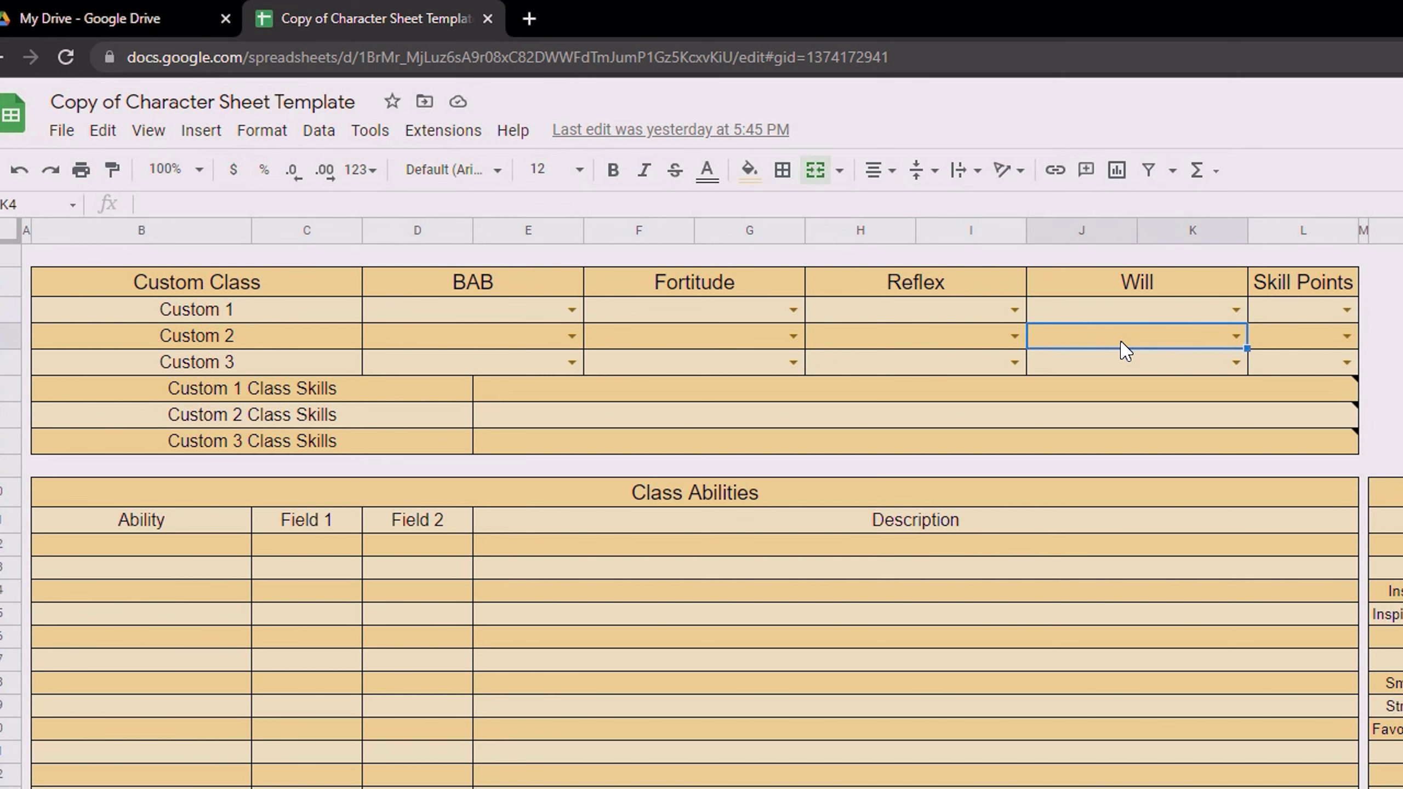
# Inspect the Custom 1 Class Skills row, and check the Class 1 options on the Main sheet
pyautogui.click(264, 393)
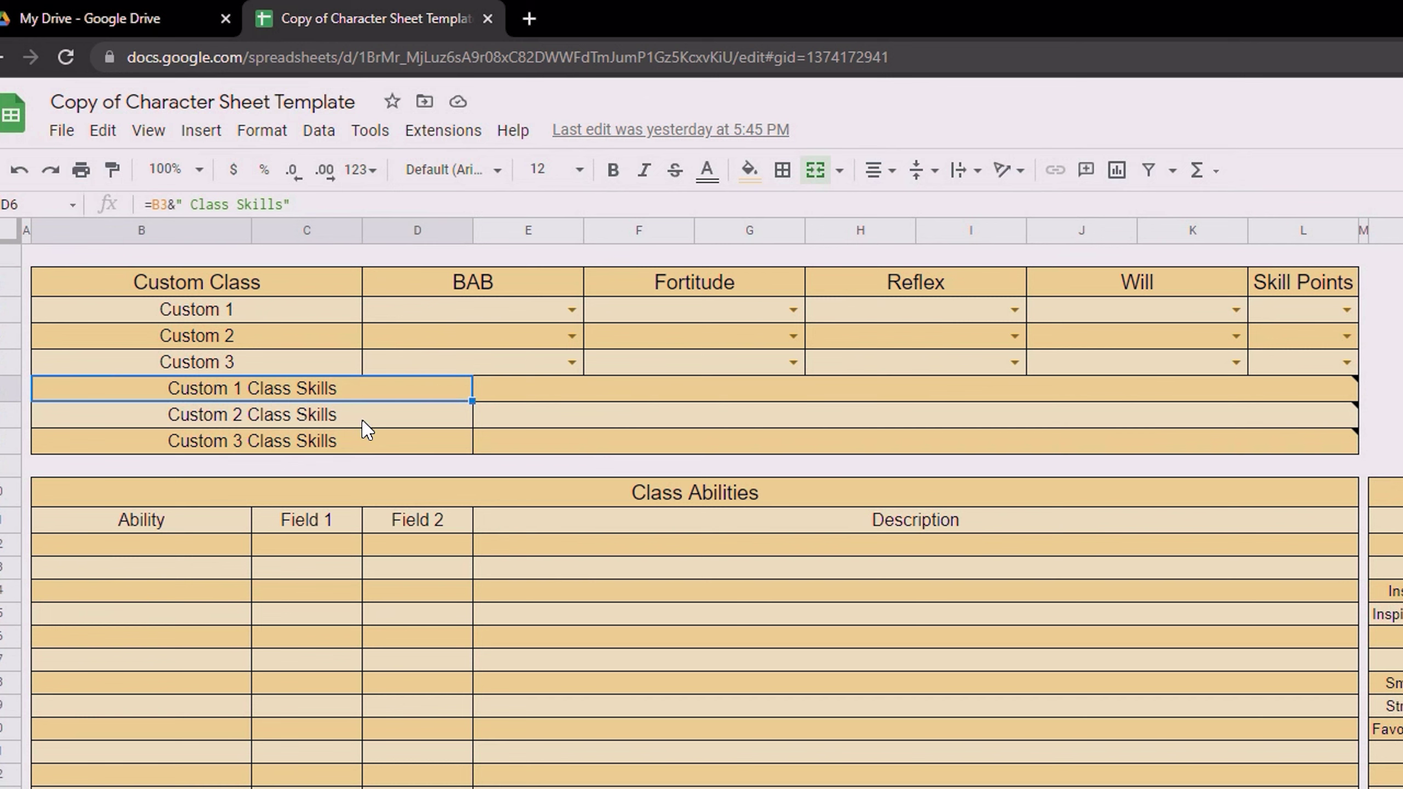
pyautogui.click(537, 398)
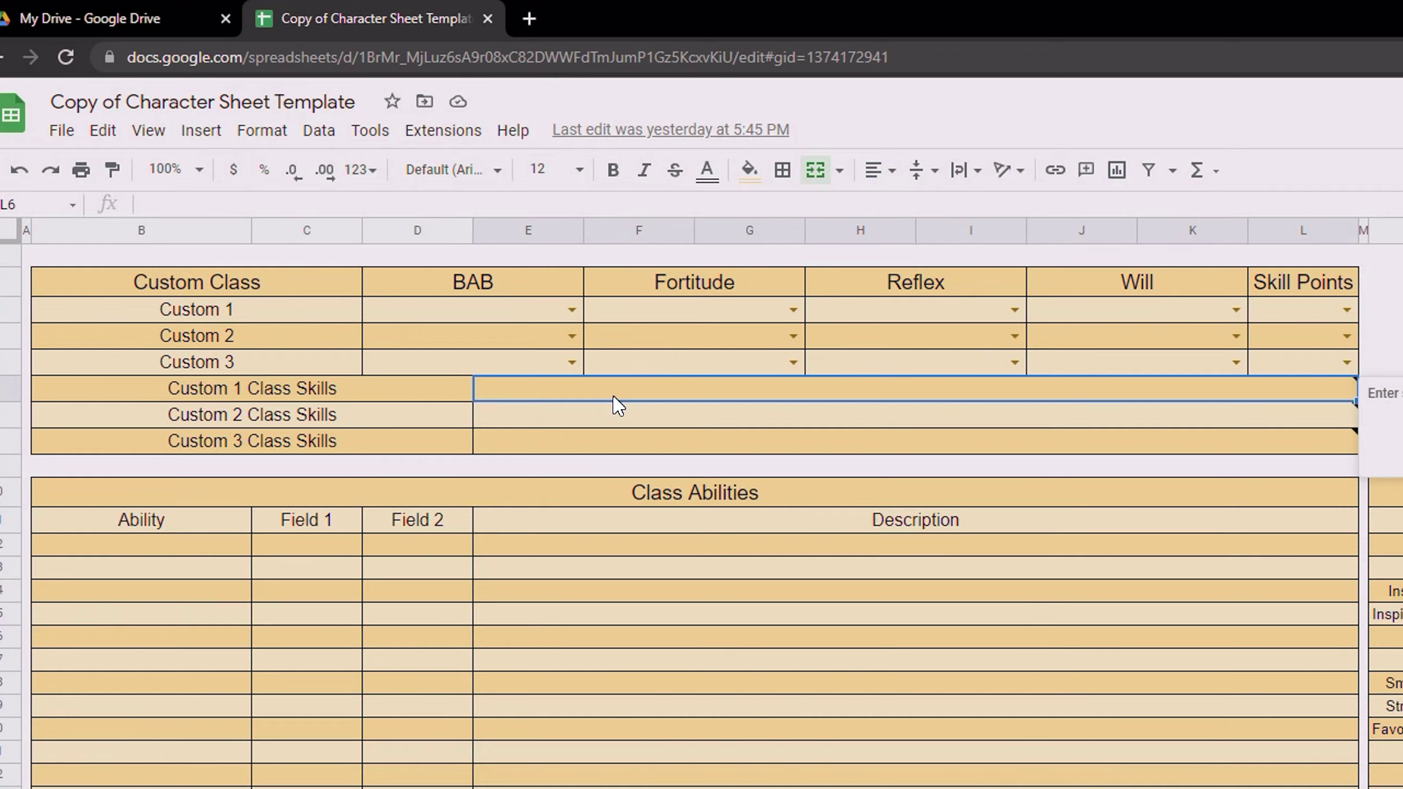
pyautogui.hotkey('ctrl', 'shift', 'pageup')
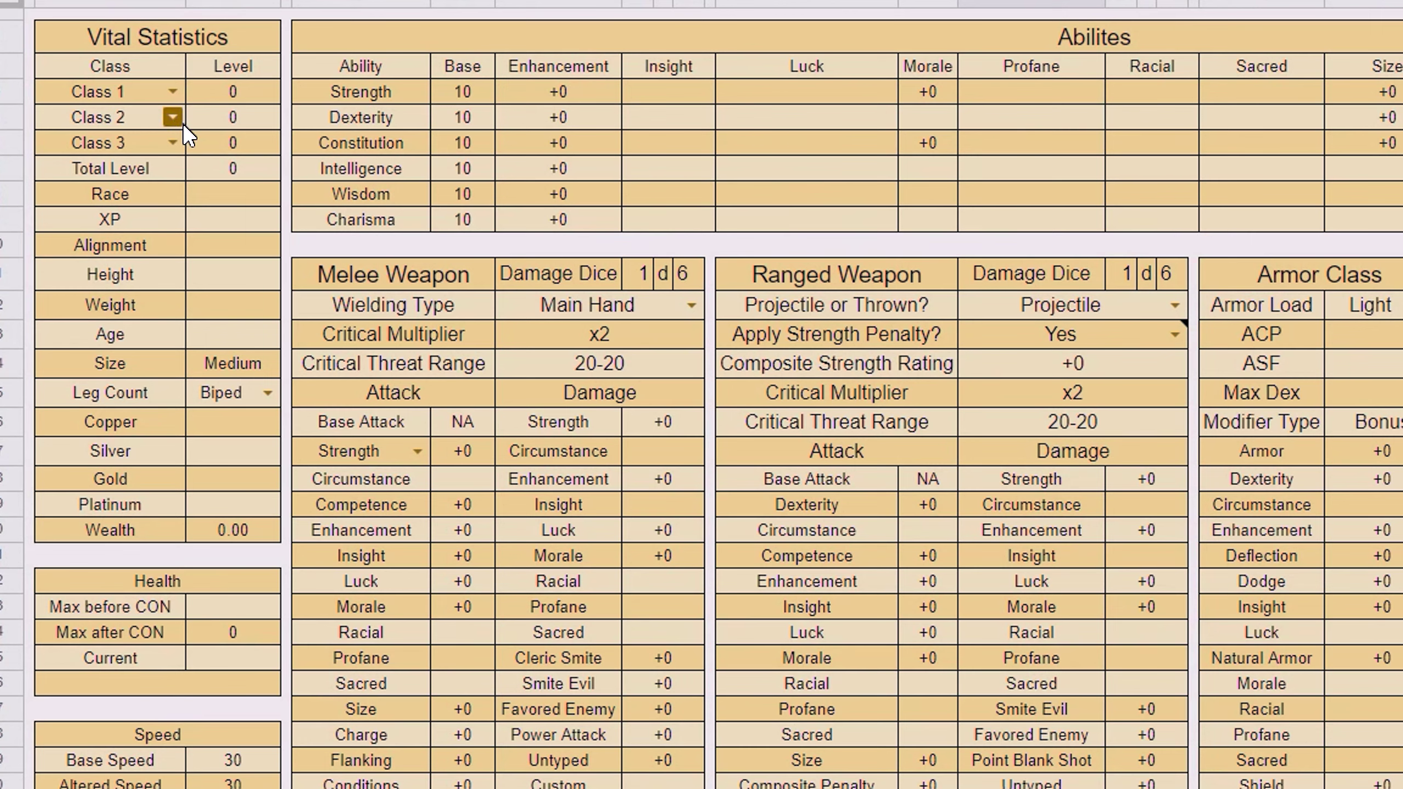
pyautogui.click(172, 91)
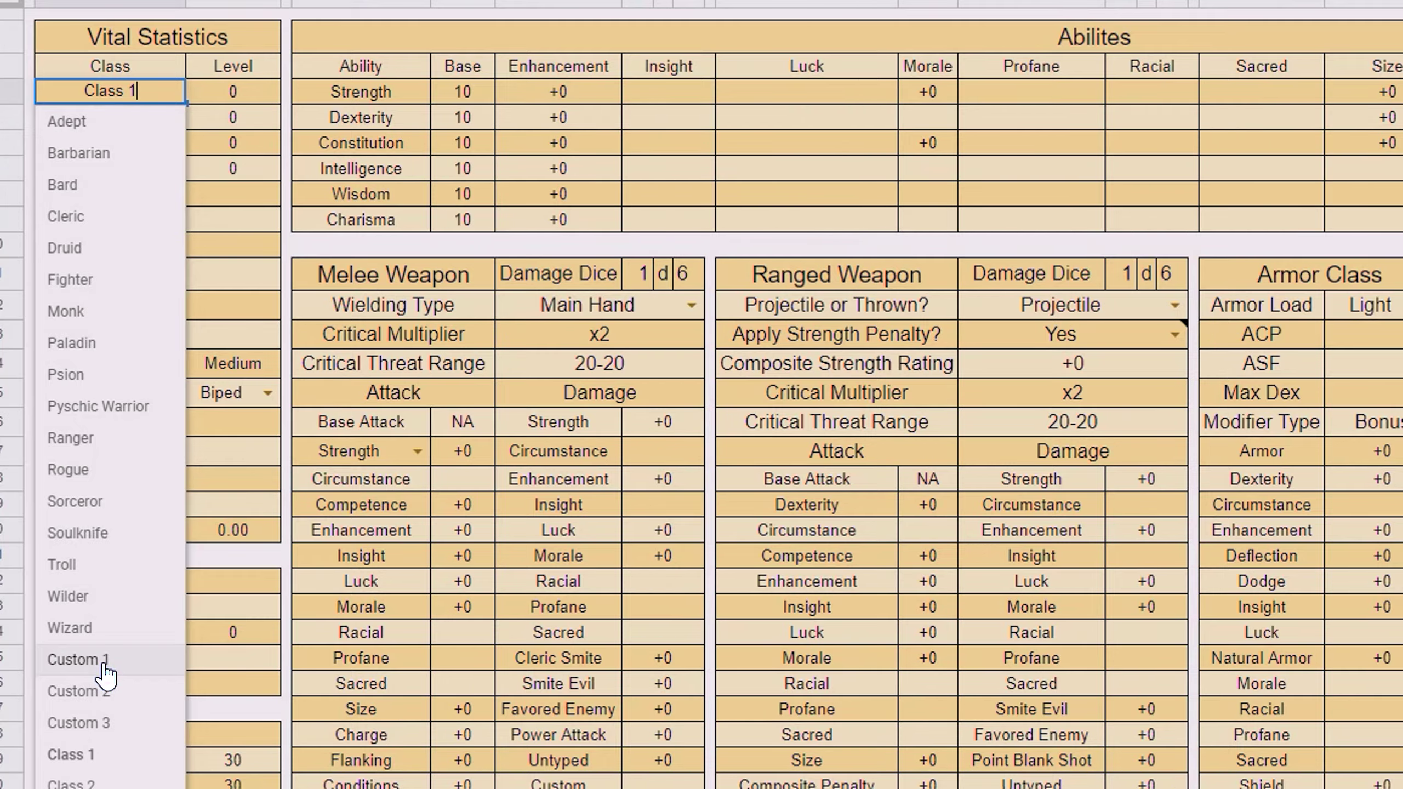
pyautogui.click(357, 434)
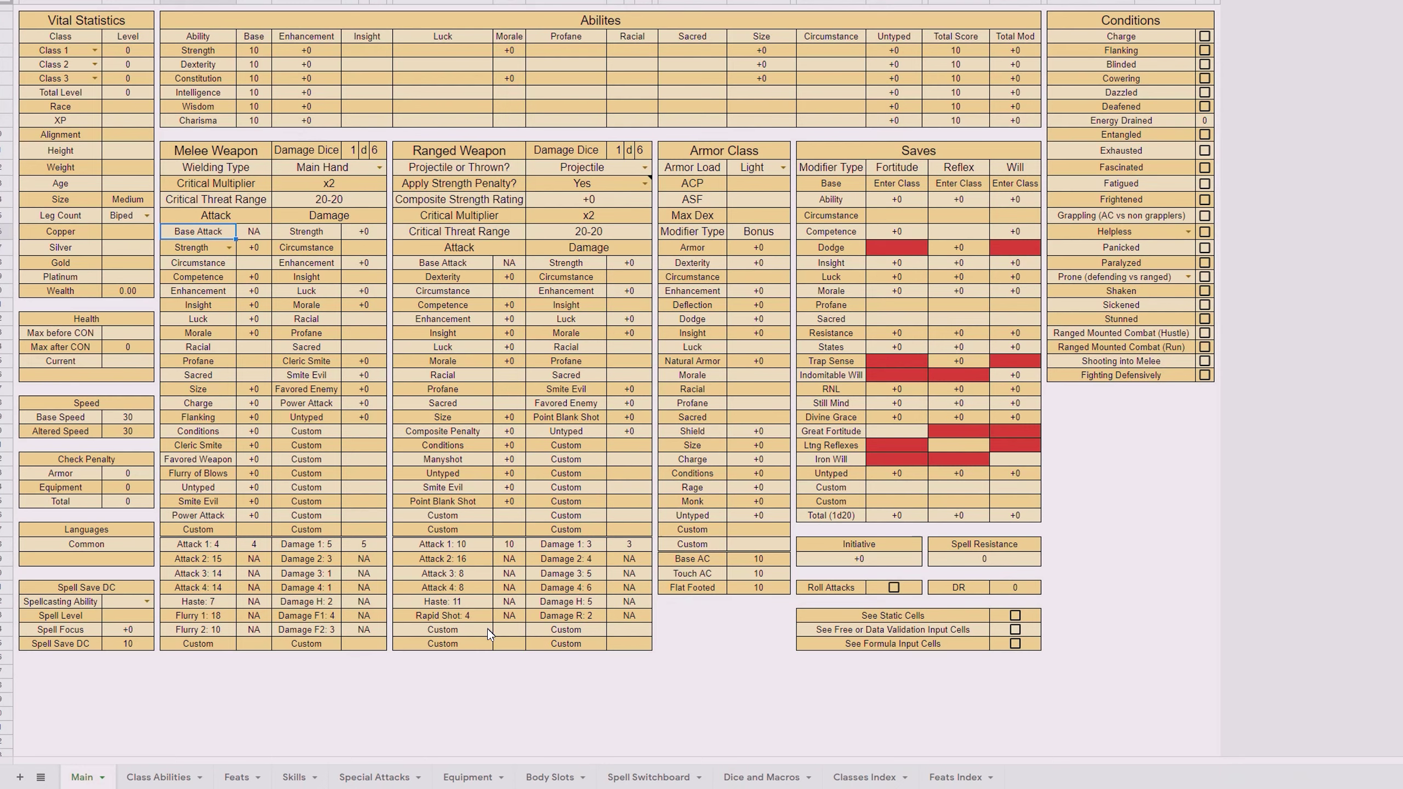
# Go through the Class Abilities sheet to the Classes Index and browse up to the Barbarian features at its start
pyautogui.click(180, 779)
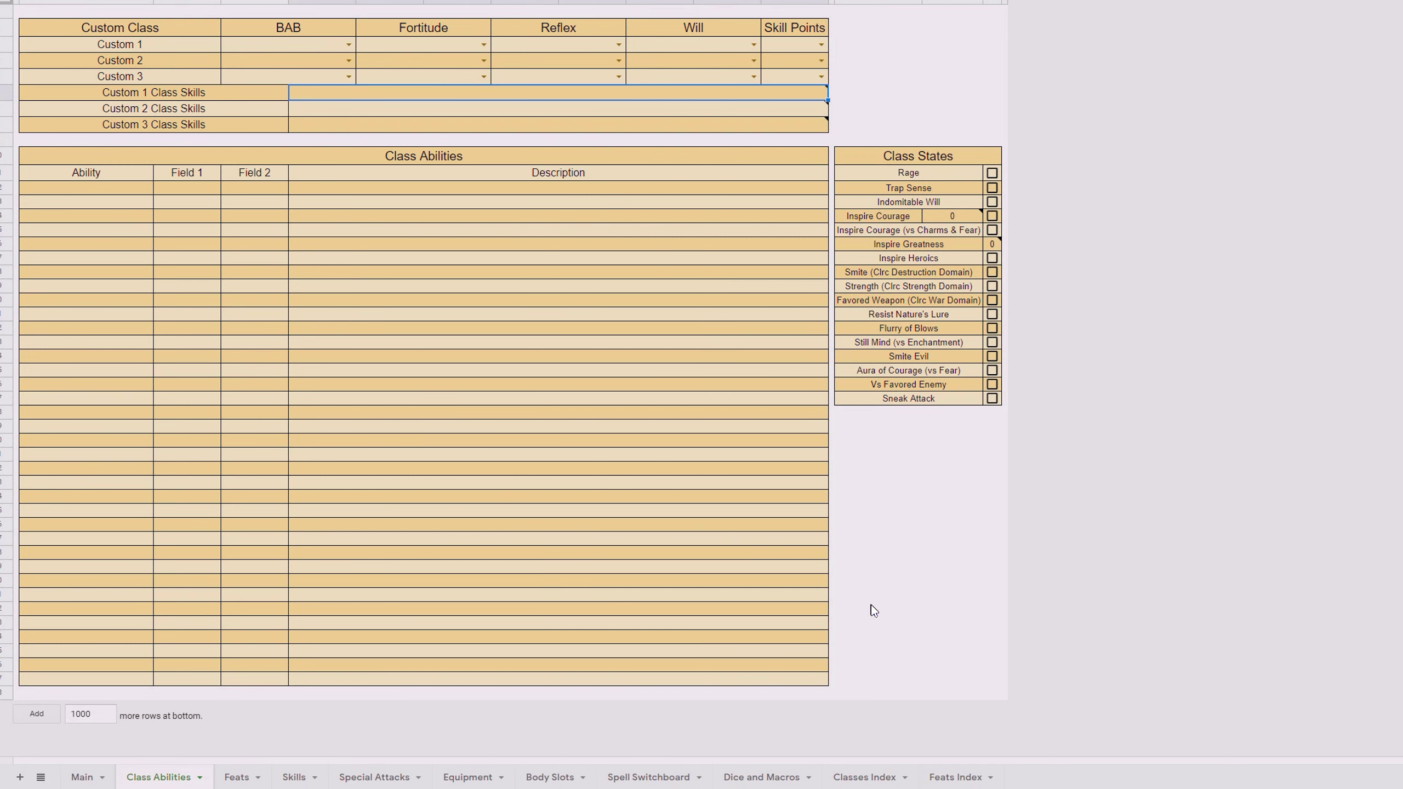
pyautogui.click(879, 778)
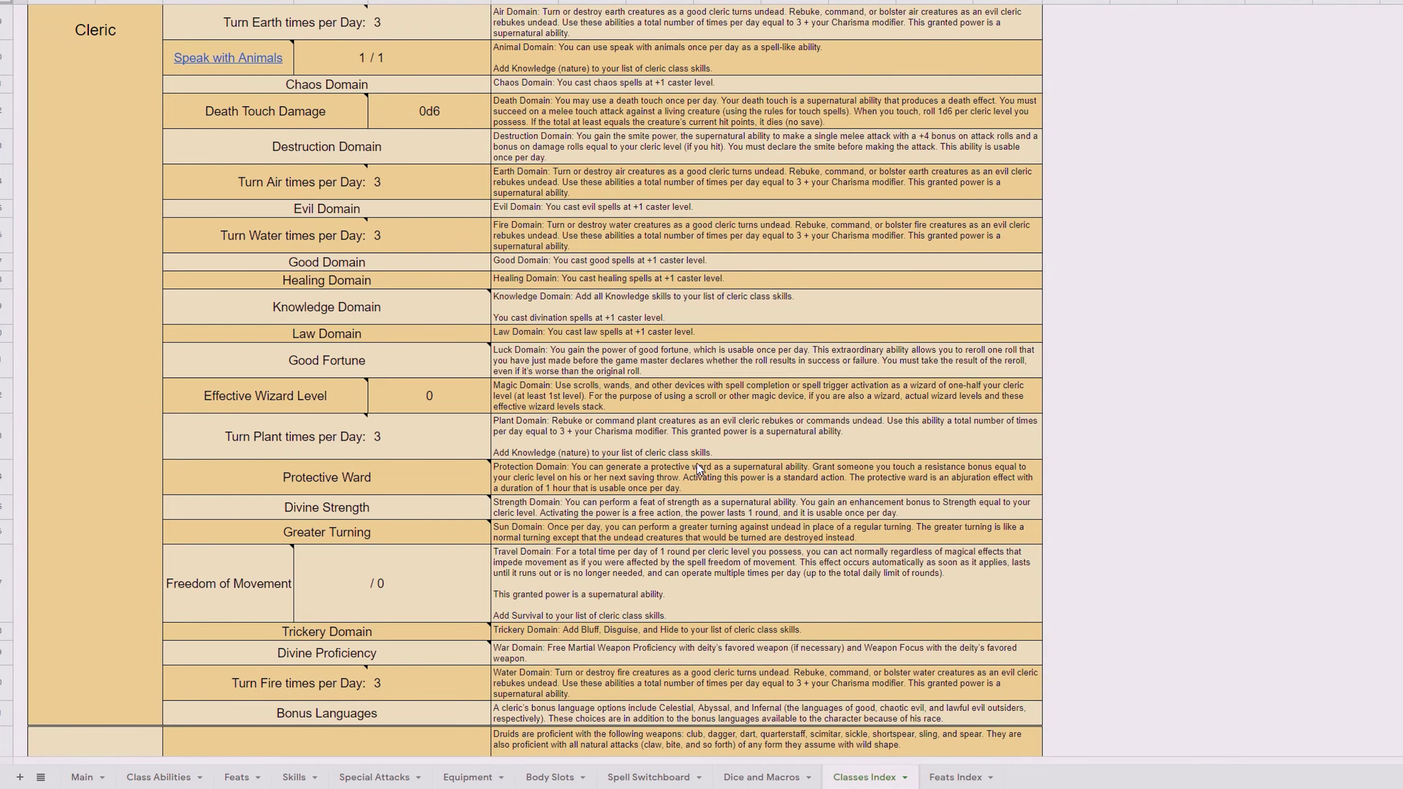
pyautogui.scroll(15, 425, 343)
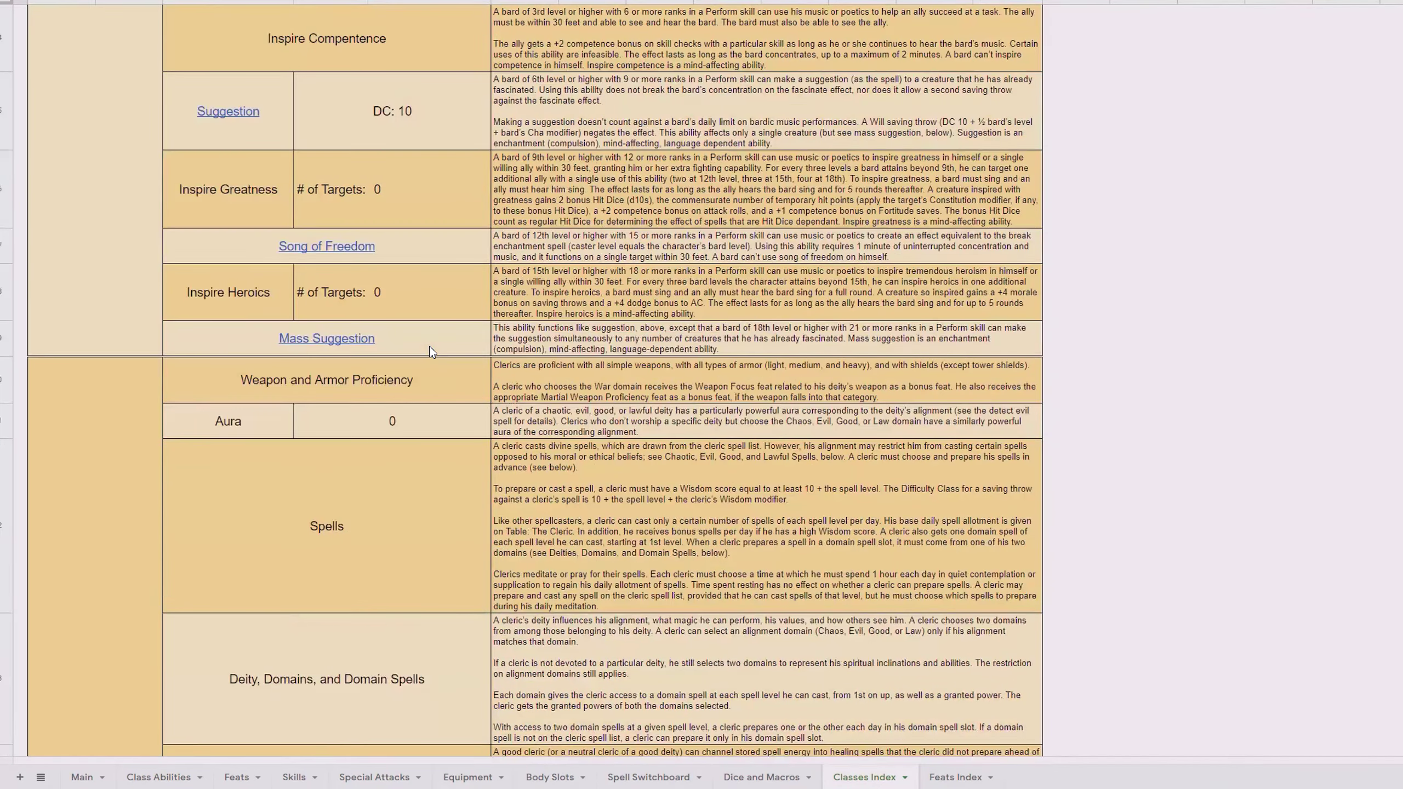
pyautogui.scroll(8, 431, 348)
pyautogui.scroll(15, 359, 219)
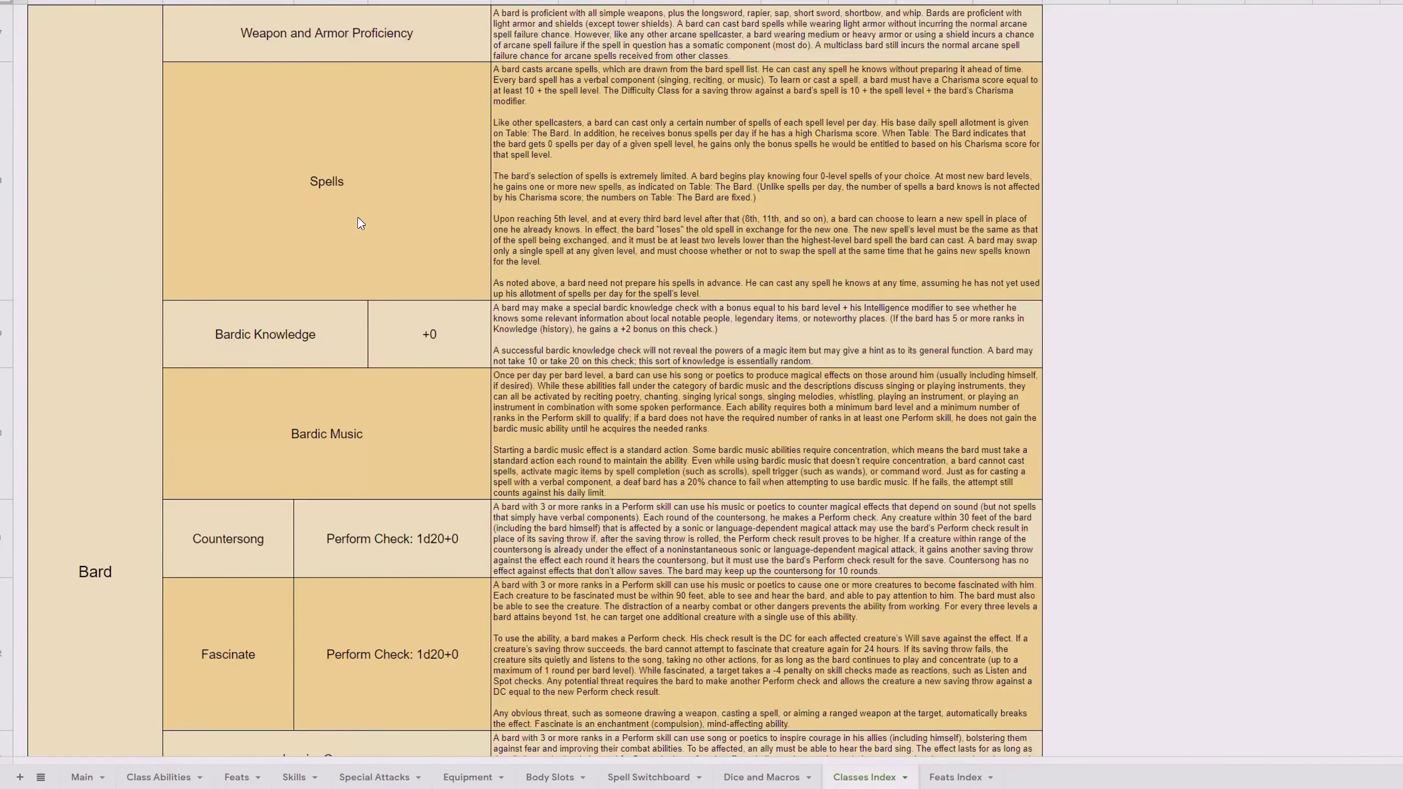
pyautogui.scroll(3, 377, 250)
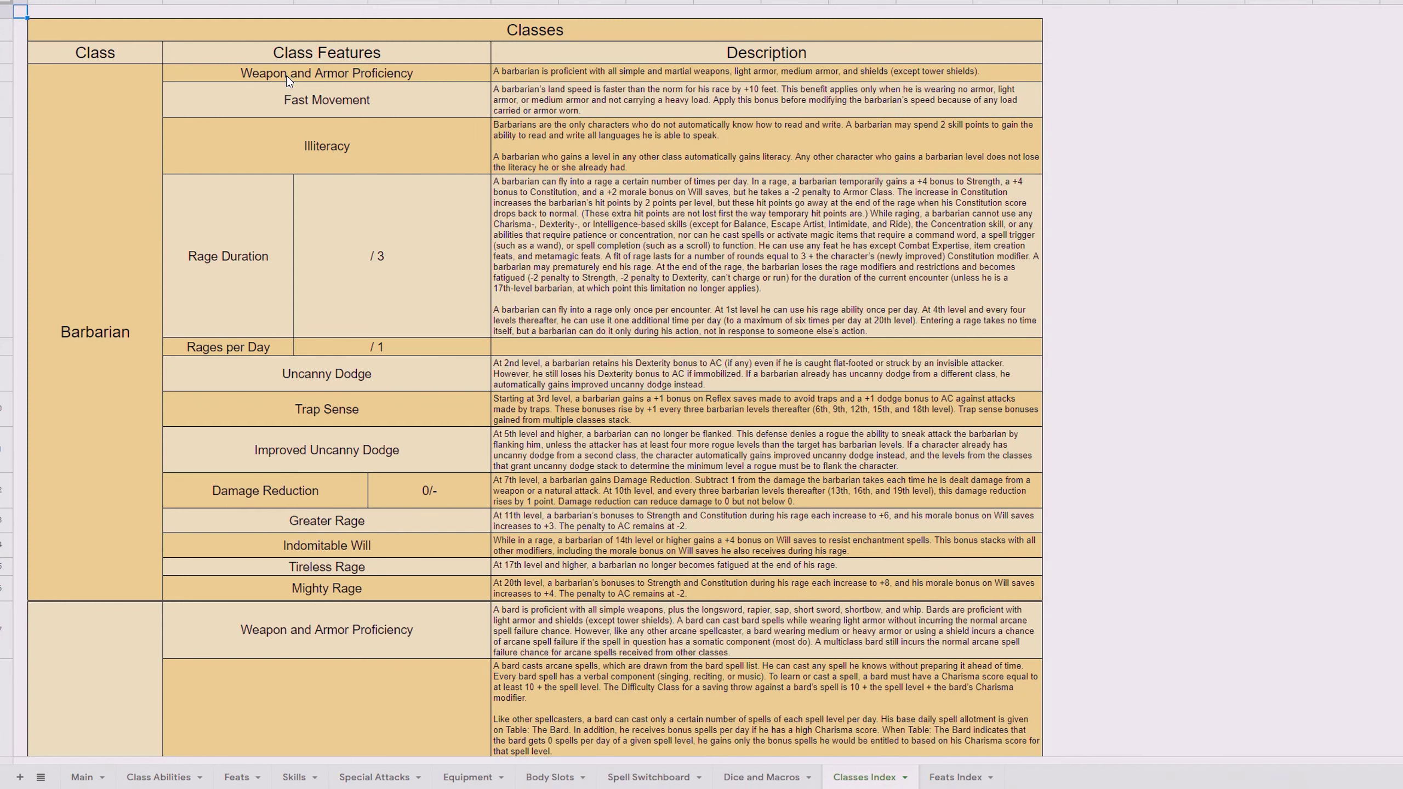
# Select Barbarian features Weapon and Armor Proficiency through Illiteracy with their descriptions, and go to the first empty Ability row on Class Abilities
pyautogui.moveTo(287, 80); pyautogui.dragTo(528, 157)
pyautogui.rightClick(528, 157)
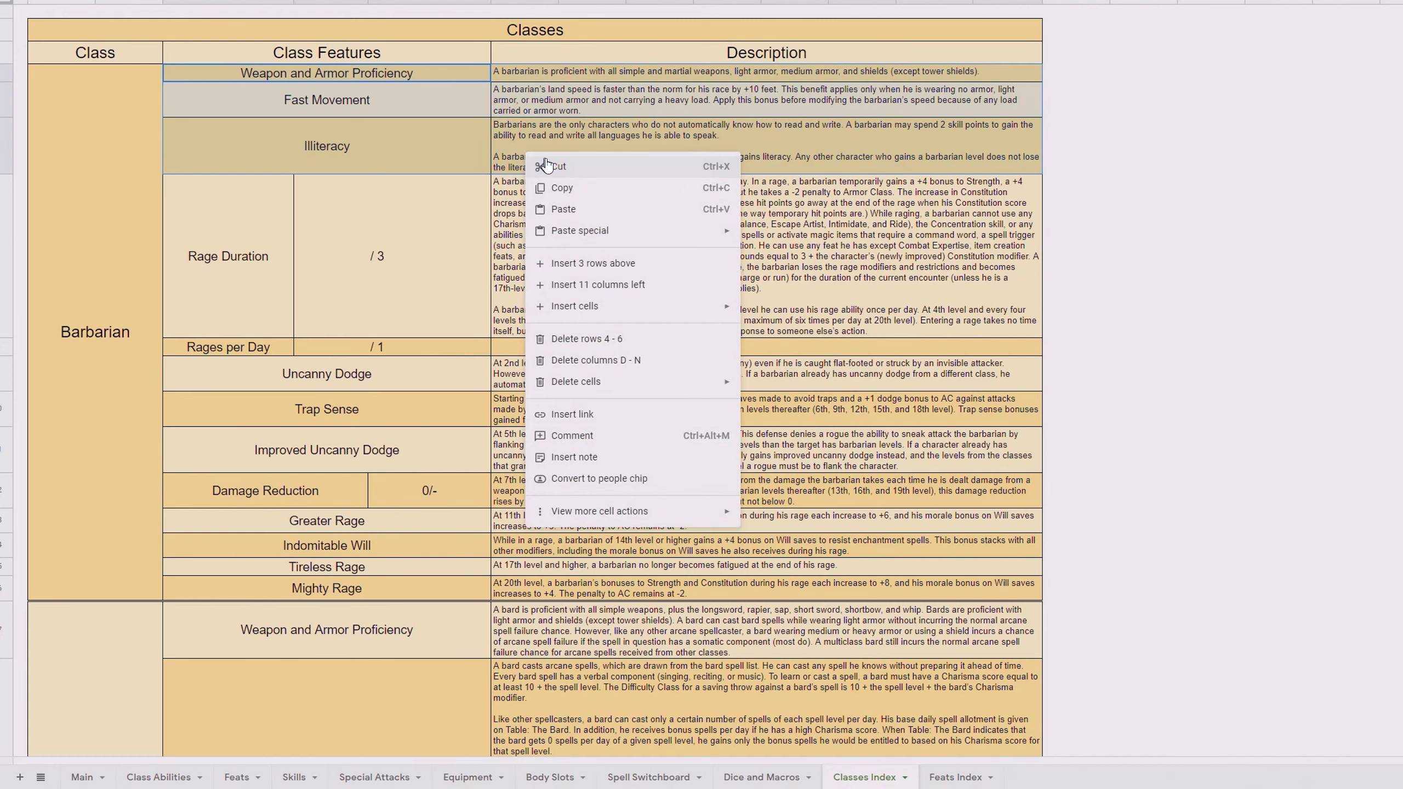
pyautogui.click(346, 272)
pyautogui.click(164, 784)
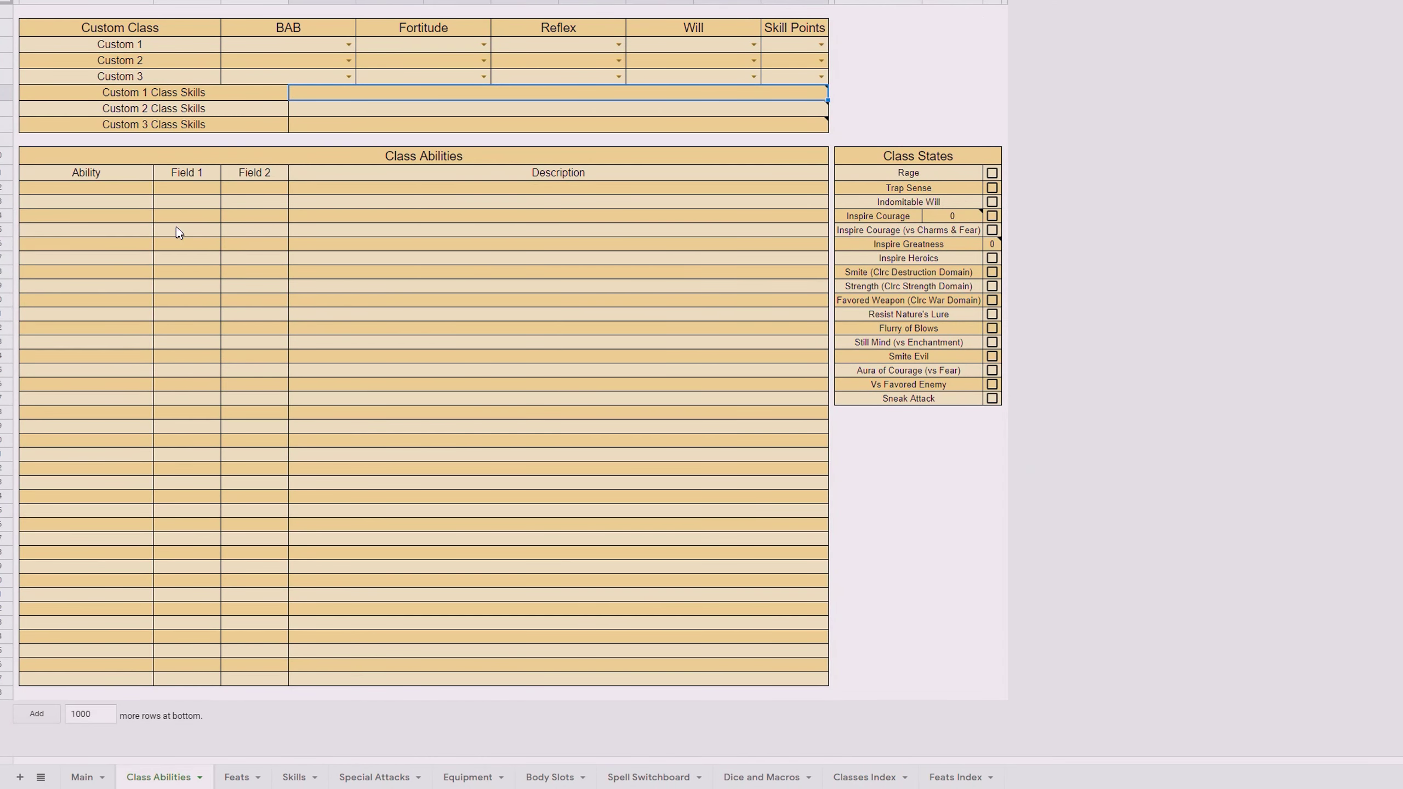
pyautogui.click(120, 191)
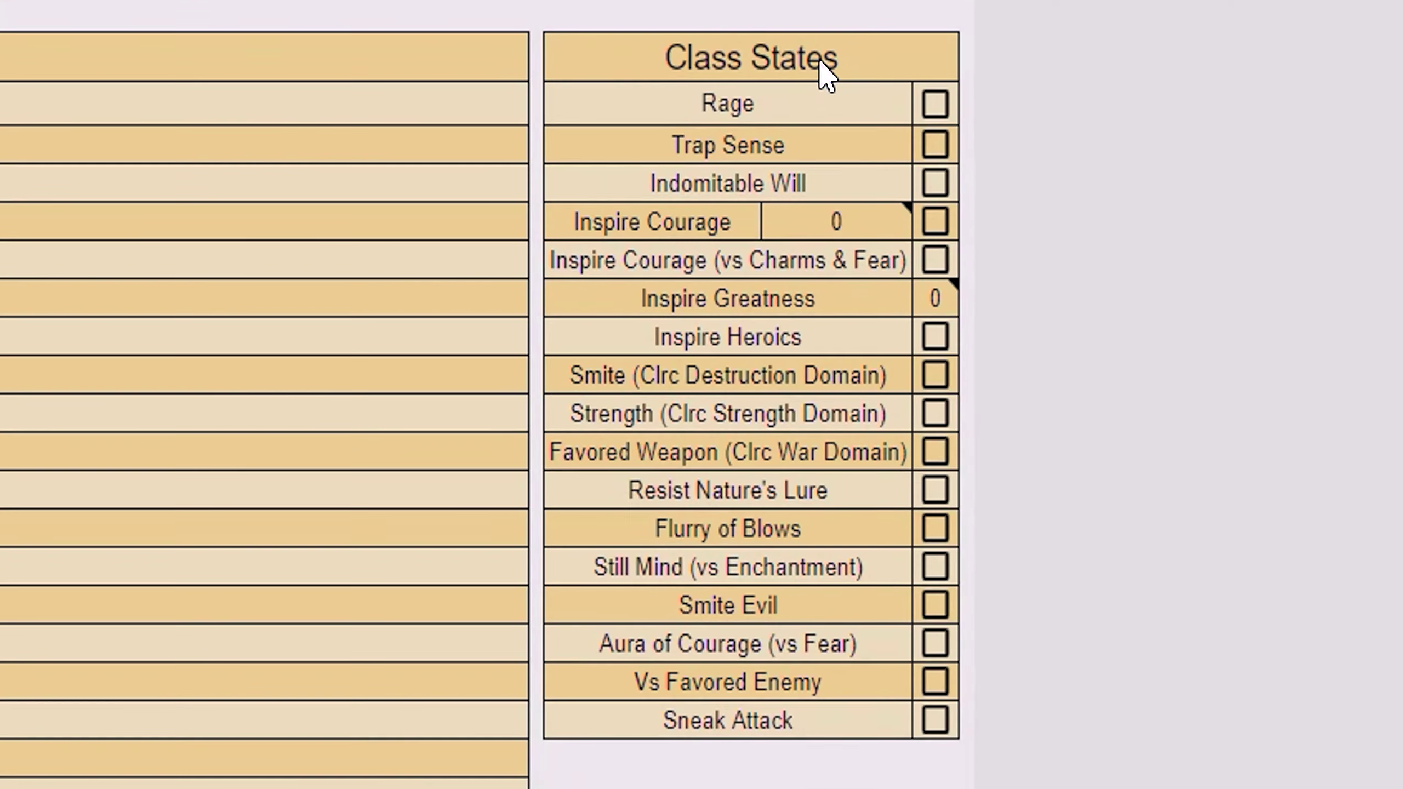
# Examine the Class States table, including the Inspire Courage value and the note on the Inspire Greatness value
pyautogui.click(948, 162)
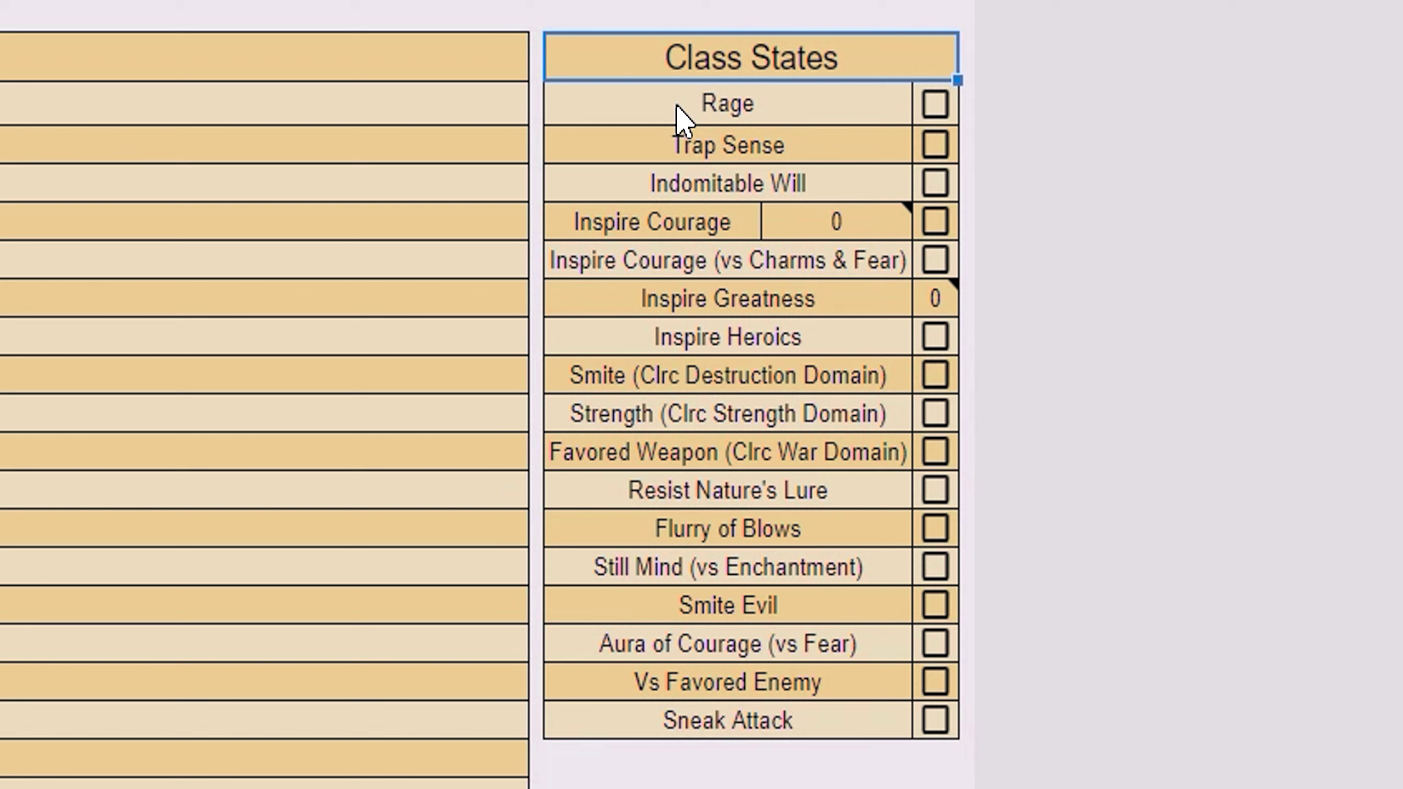
pyautogui.click(714, 224)
pyautogui.moveTo(801, 233)
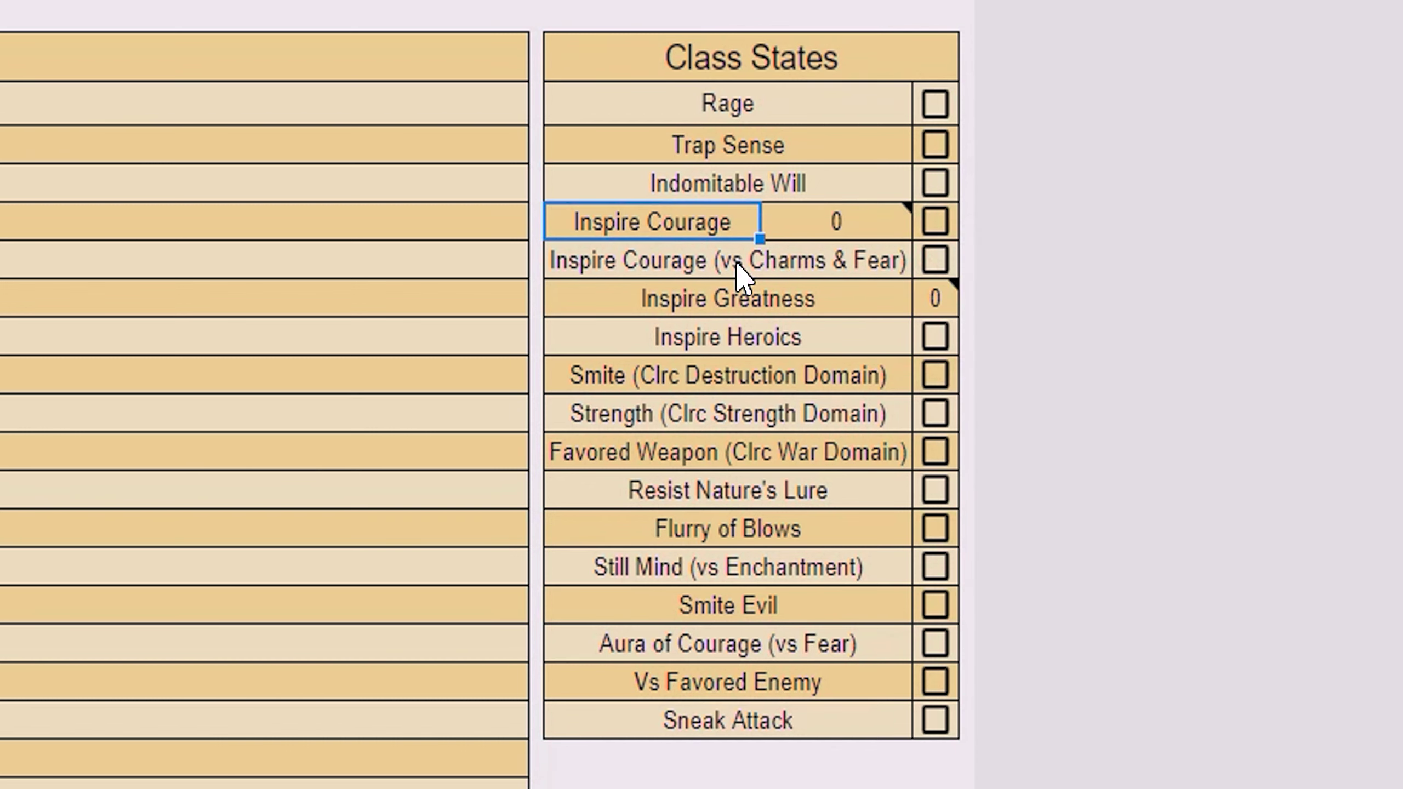
pyautogui.click(830, 229)
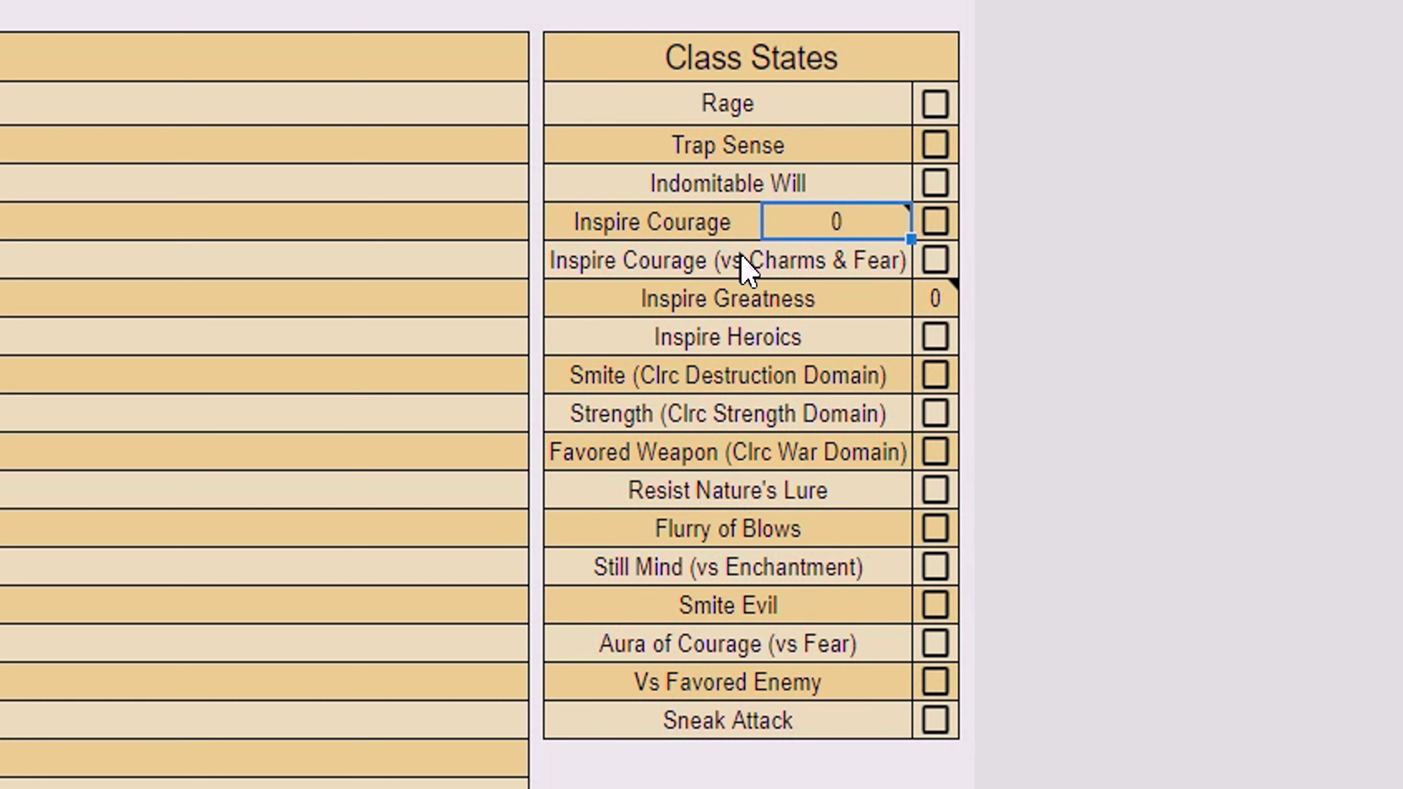
pyautogui.click(834, 310)
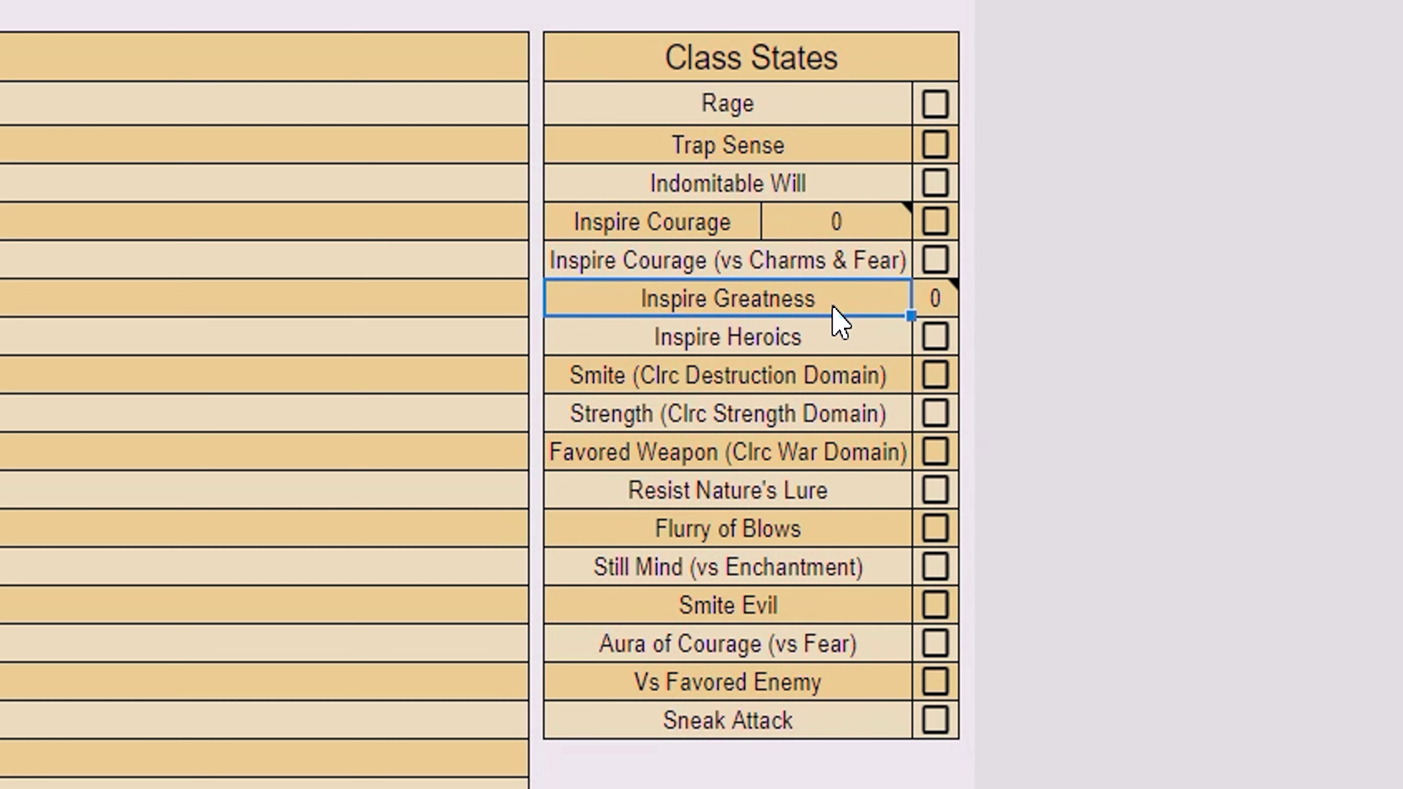
pyautogui.moveTo(935, 301)
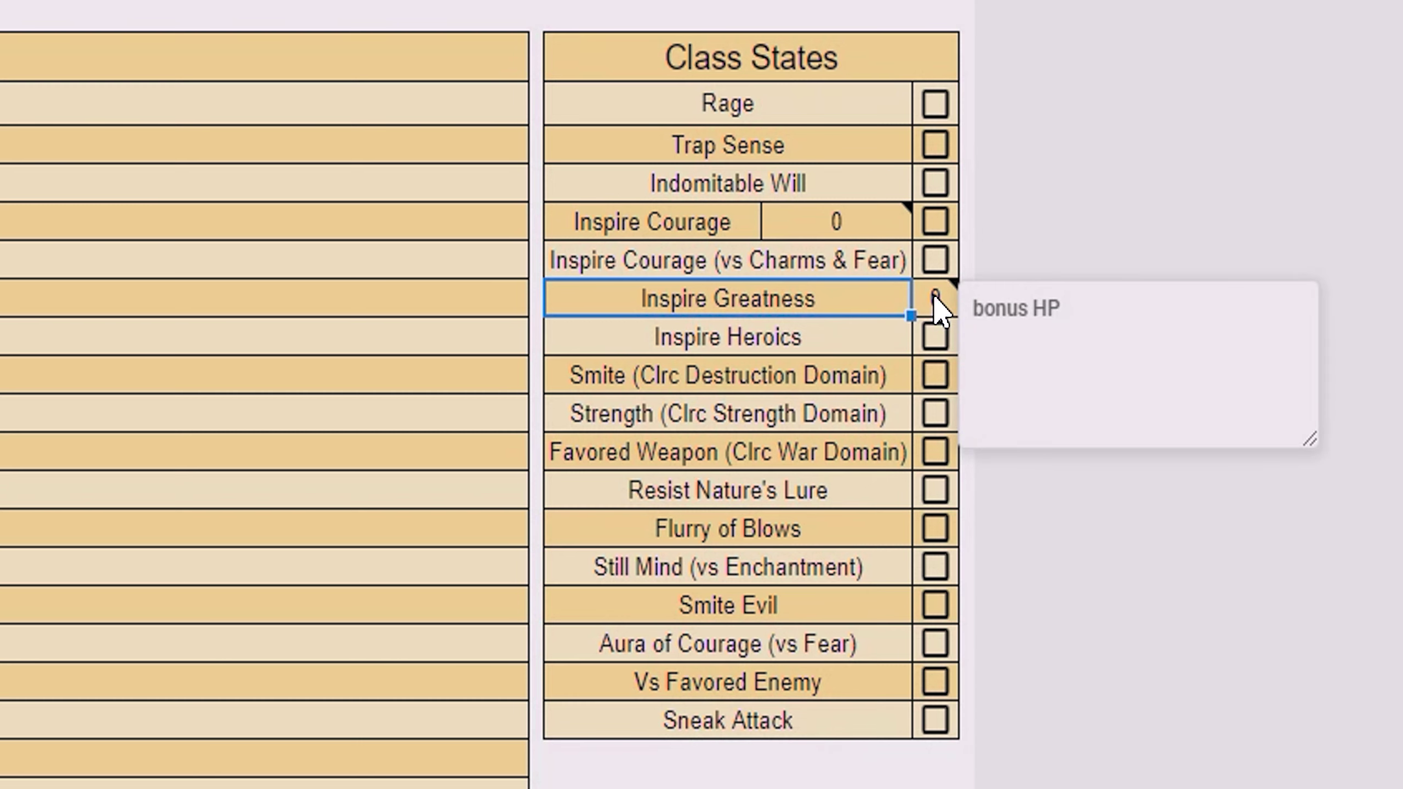
pyautogui.click(937, 308)
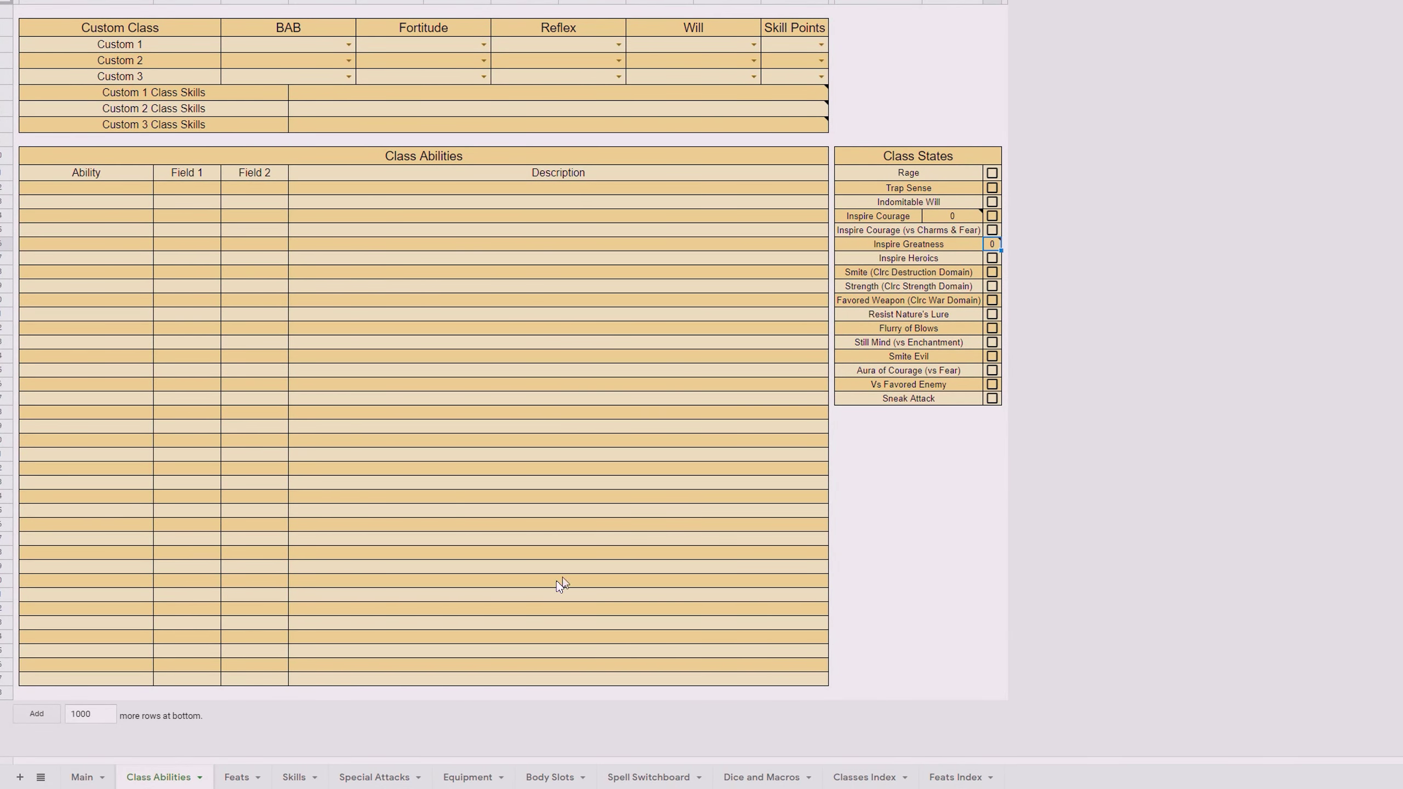
# Open the Feats sheet, select the Acrobatic feat with its description in the Feats Index, and return to the Feats sheet
pyautogui.click(239, 780)
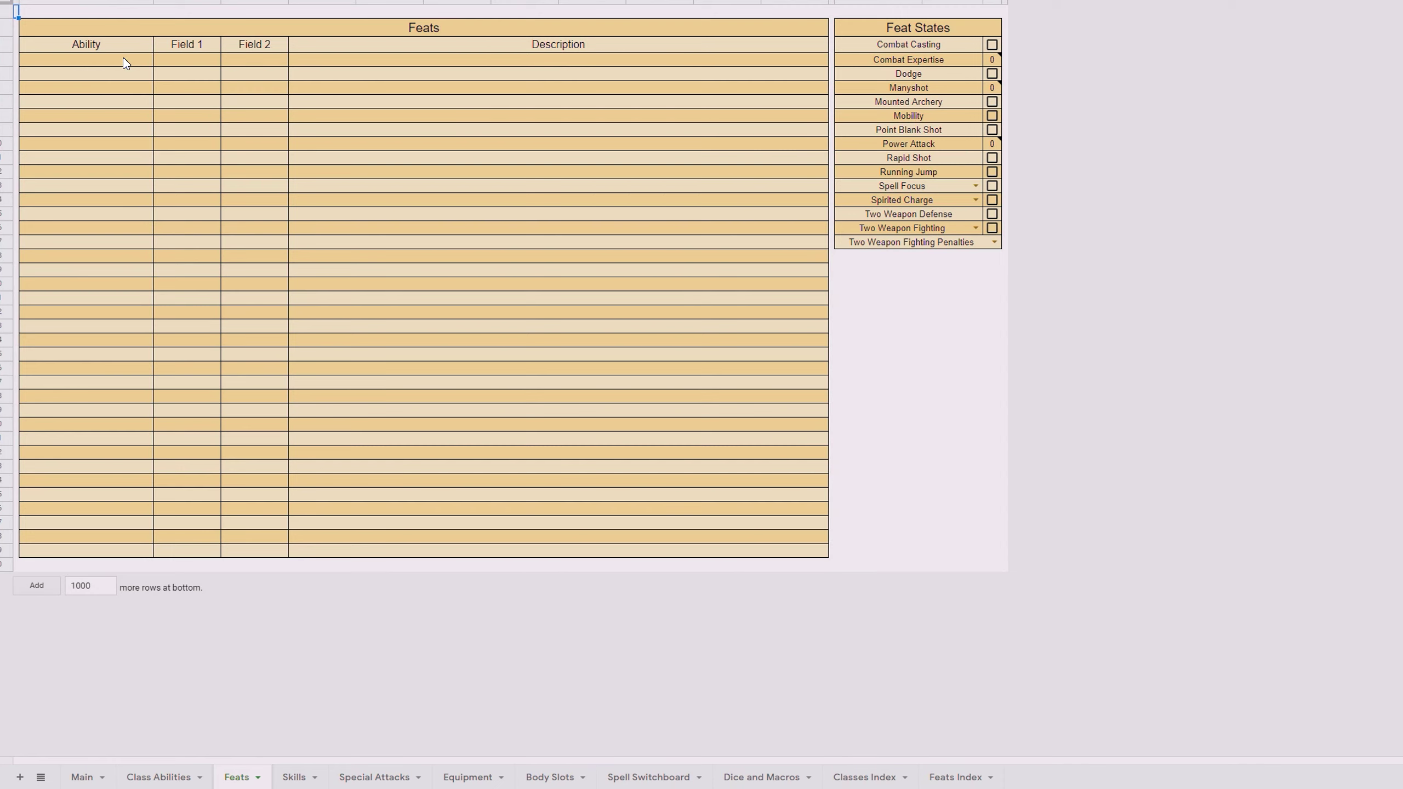
pyautogui.click(957, 777)
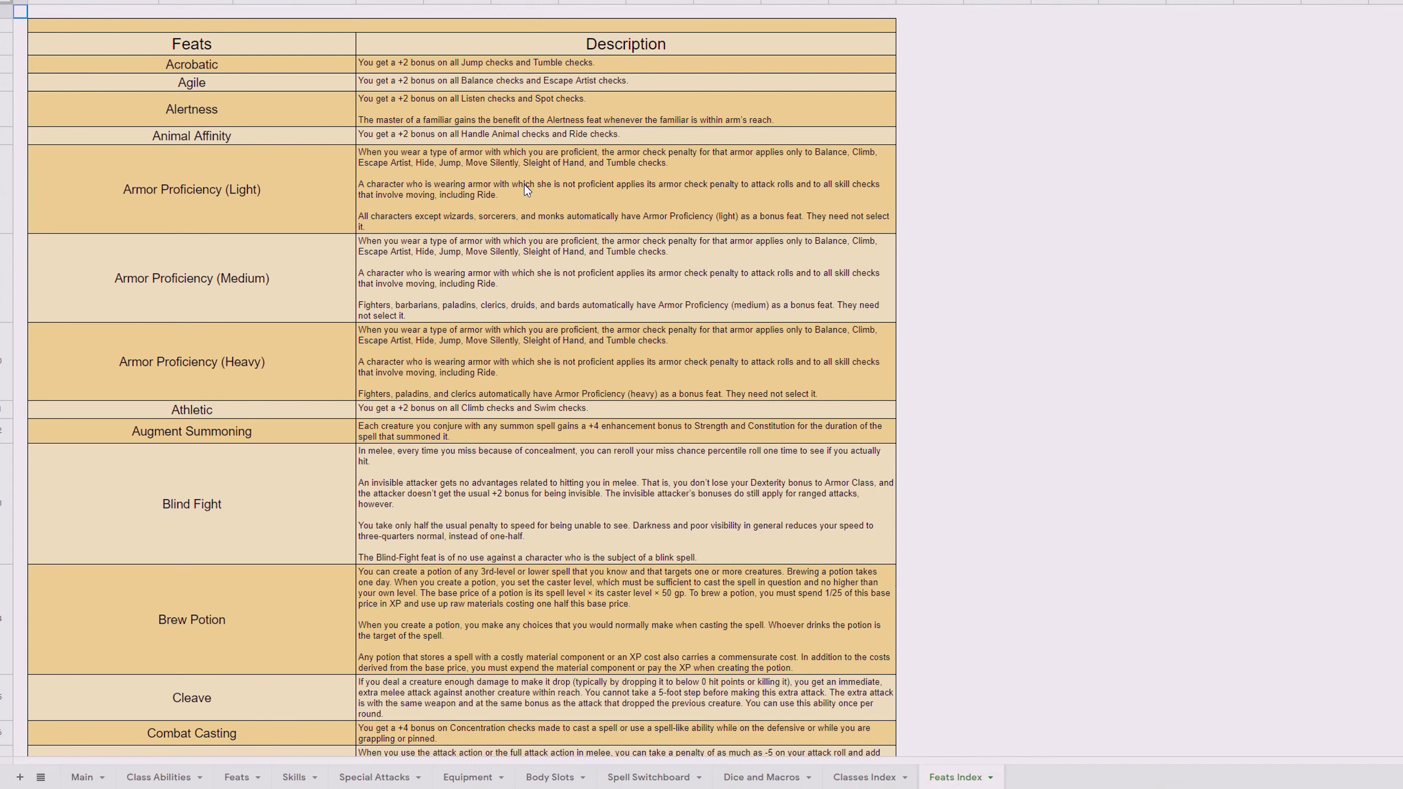
pyautogui.click(235, 70)
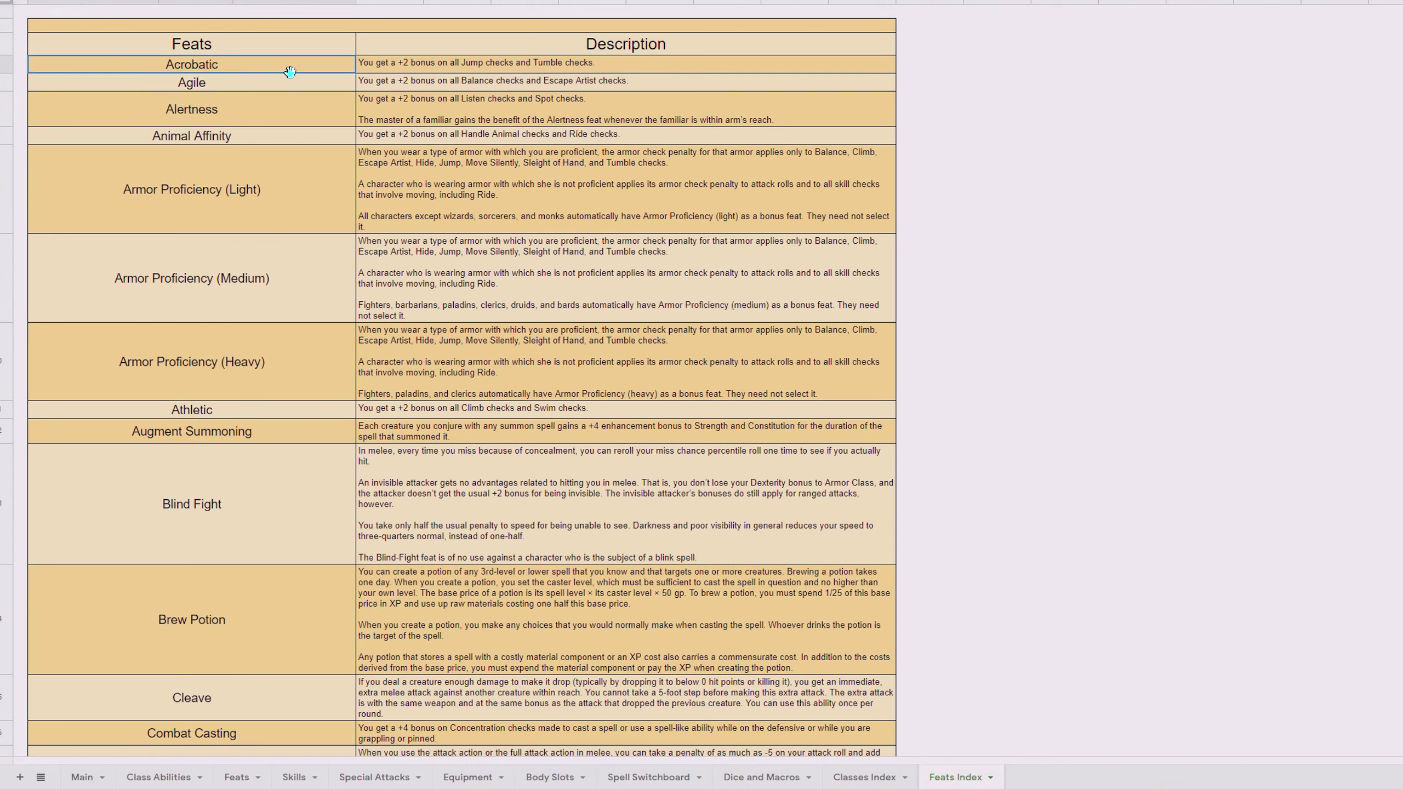
pyautogui.keyDown('shift'); pyautogui.click(402, 71); pyautogui.keyUp('shift')
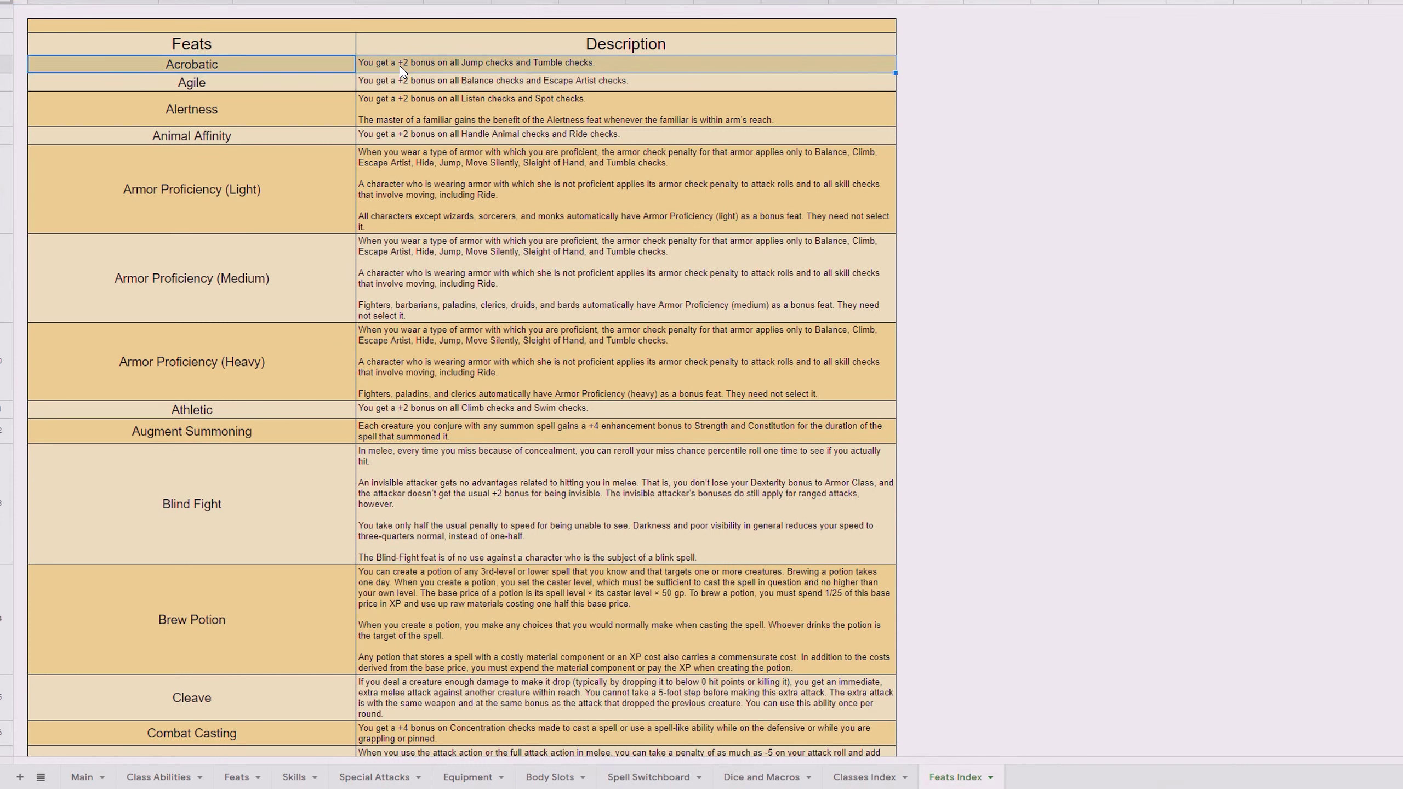
pyautogui.rightClick(402, 71)
pyautogui.click(392, 544)
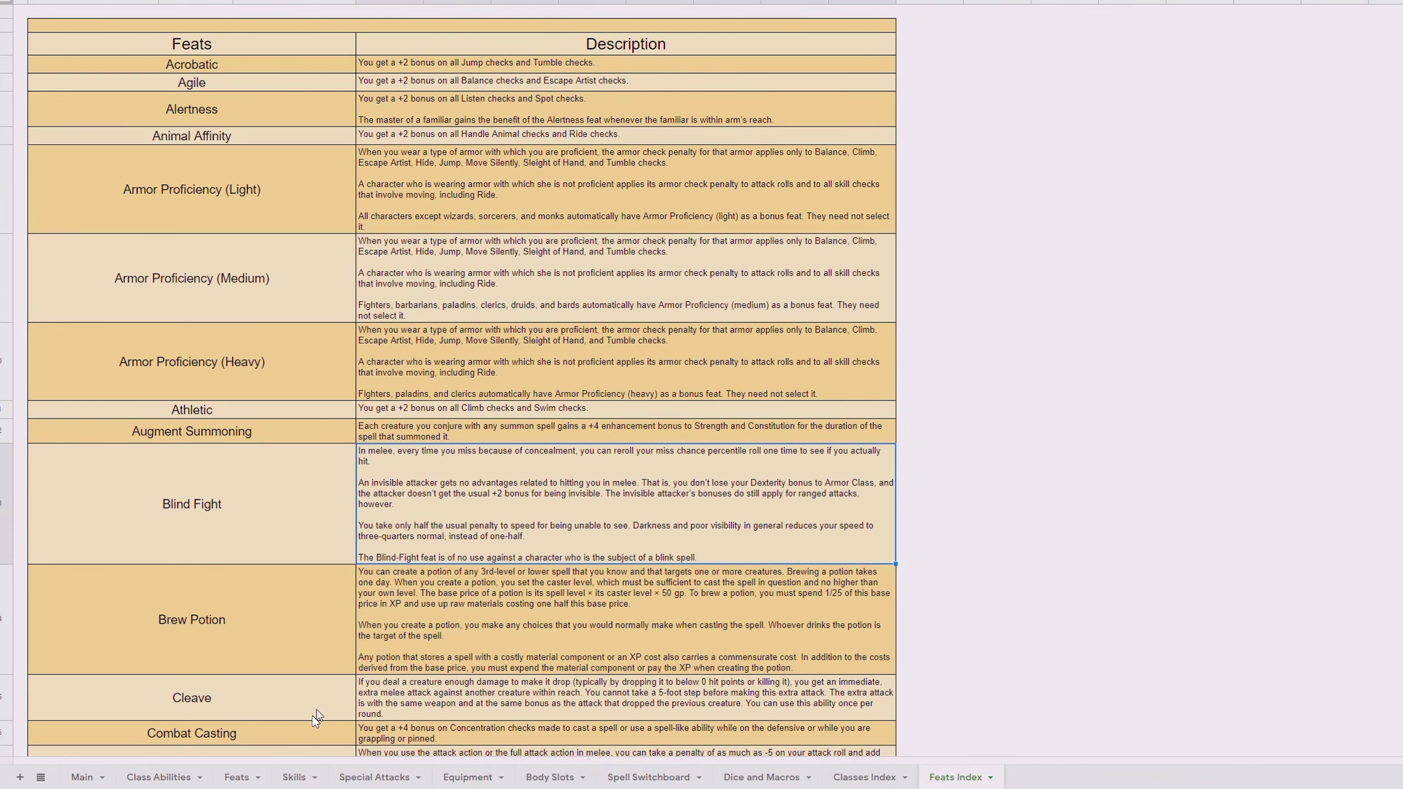
pyautogui.click(234, 781)
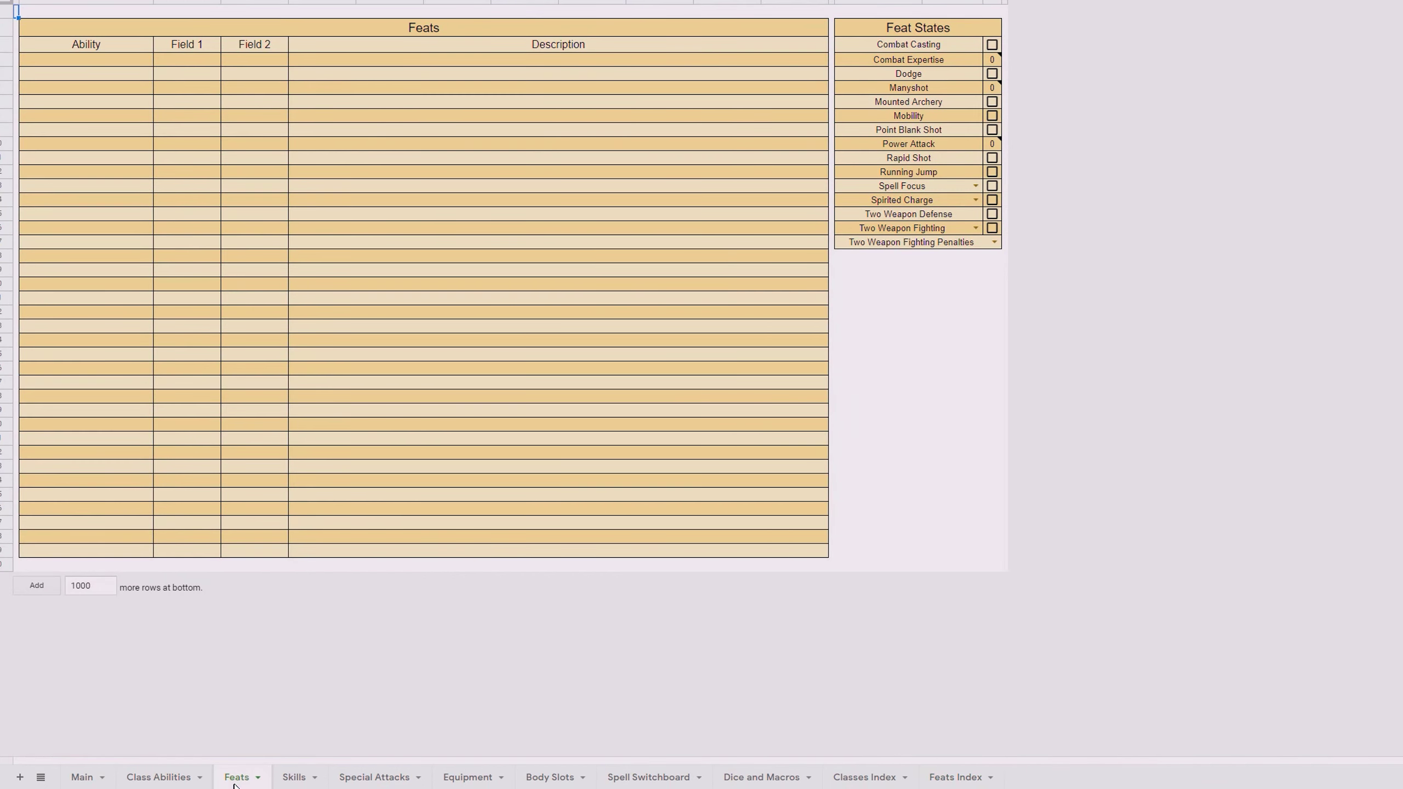
# Examine the Feat States table from Combat Casting to Power Attack, including the notes on the Combat Expertise and Manyshot values
pyautogui.click(104, 60)
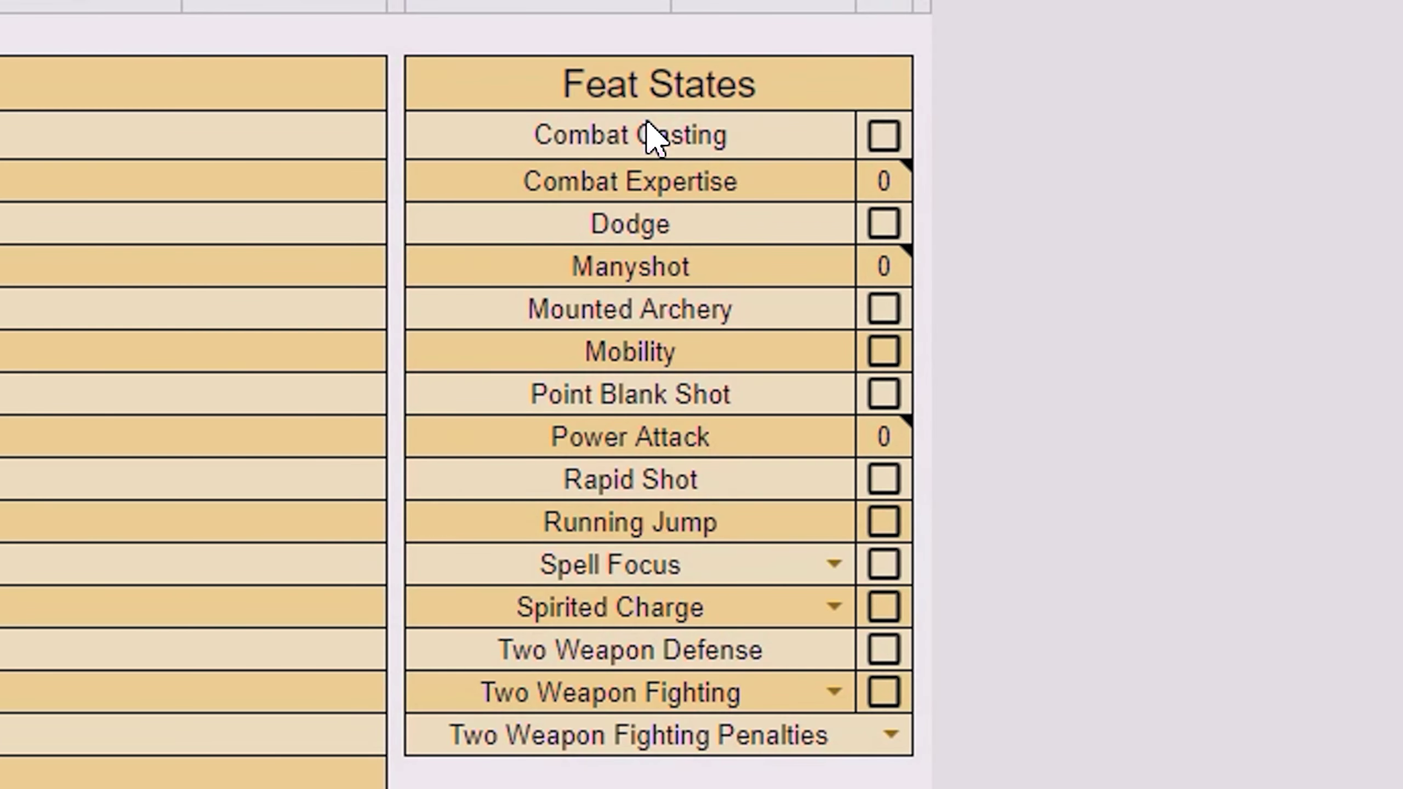
pyautogui.click(914, 43)
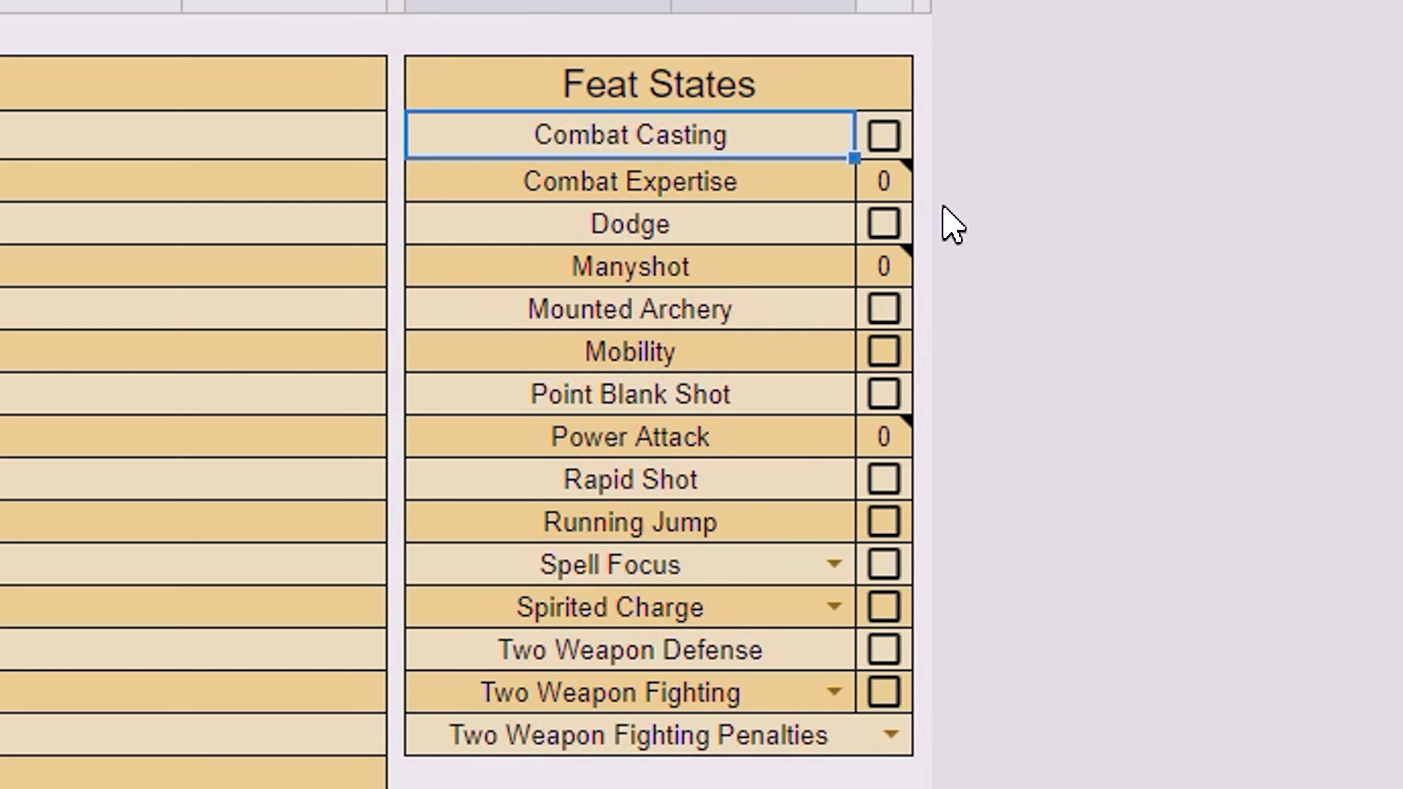
pyautogui.click(893, 186)
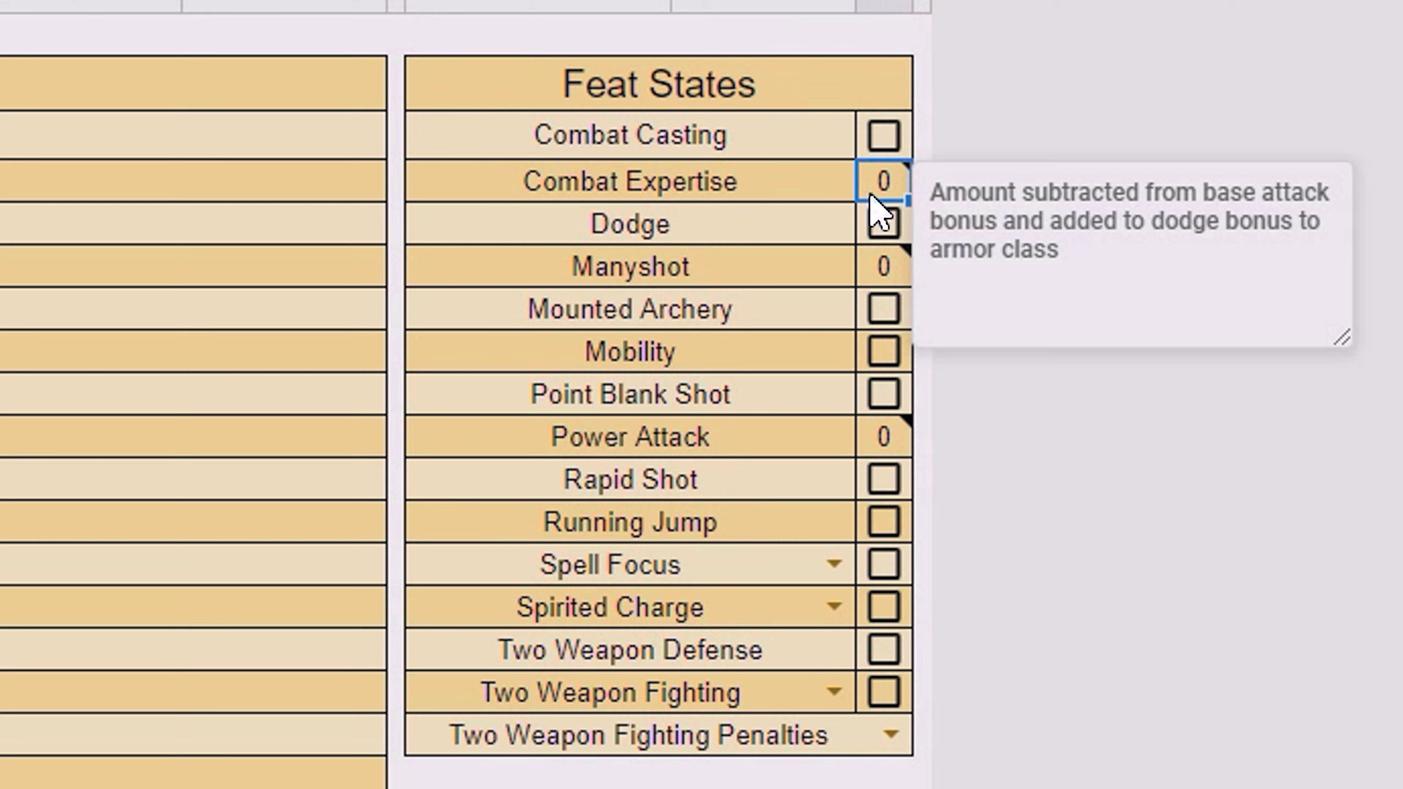
pyautogui.click(771, 242)
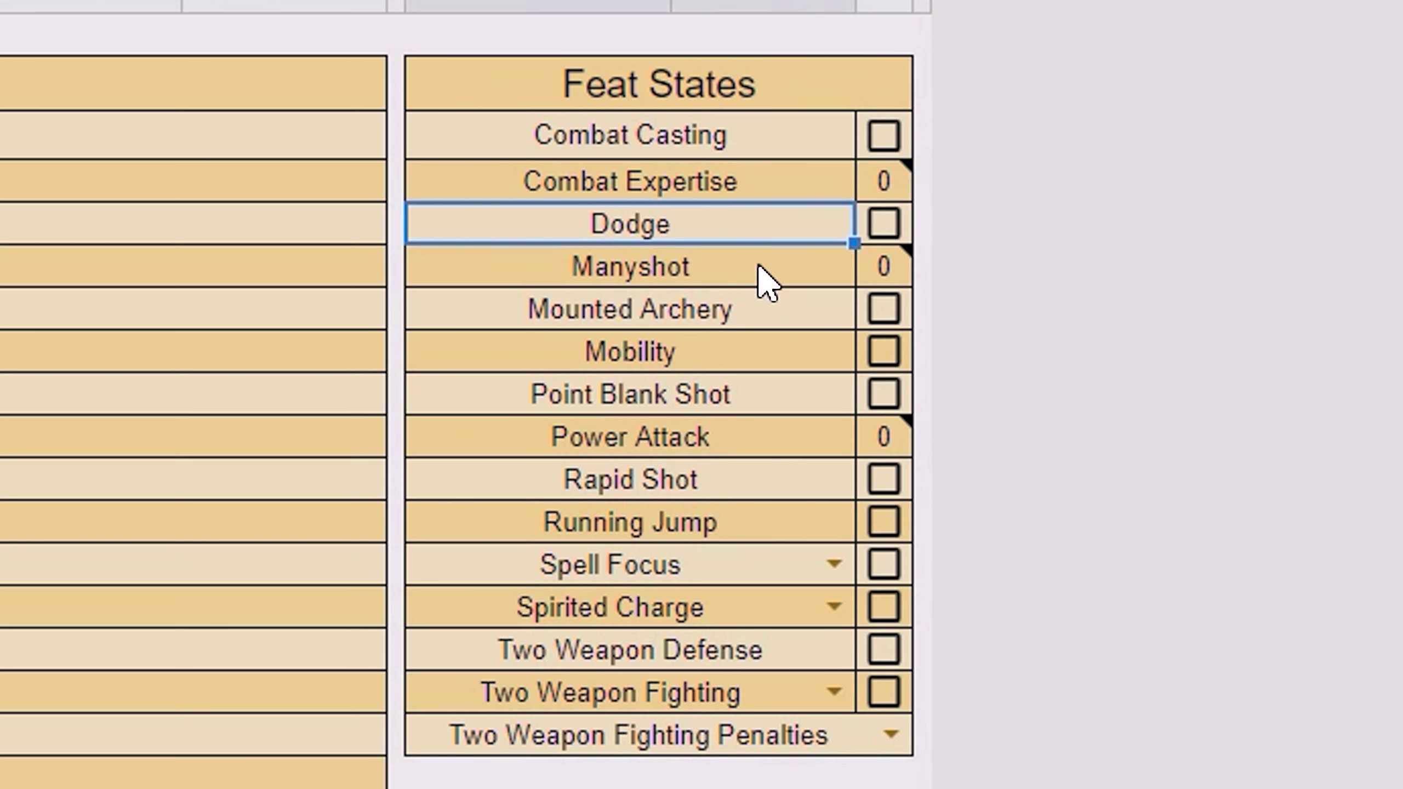
pyautogui.click(767, 283)
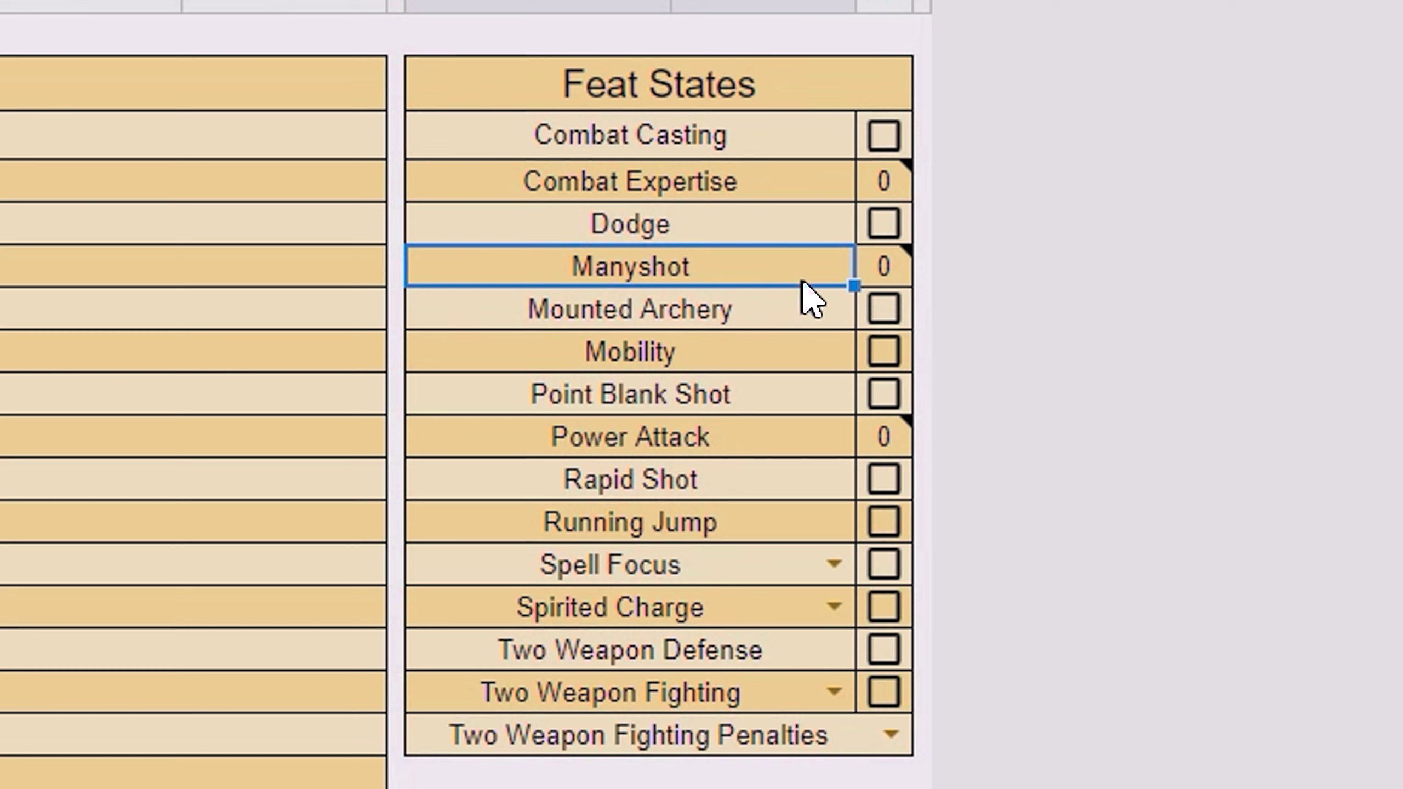
pyautogui.click(889, 278)
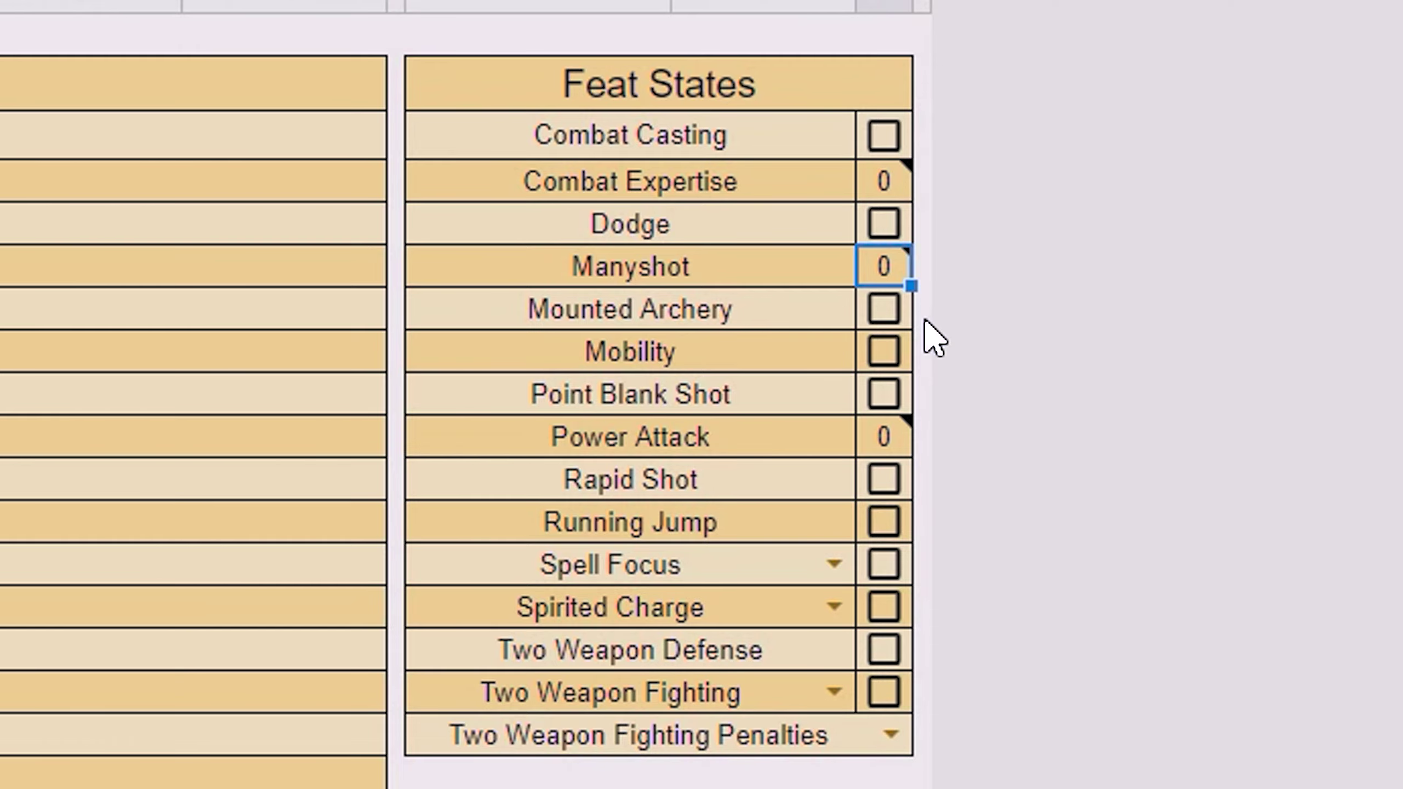
pyautogui.moveTo(896, 254)
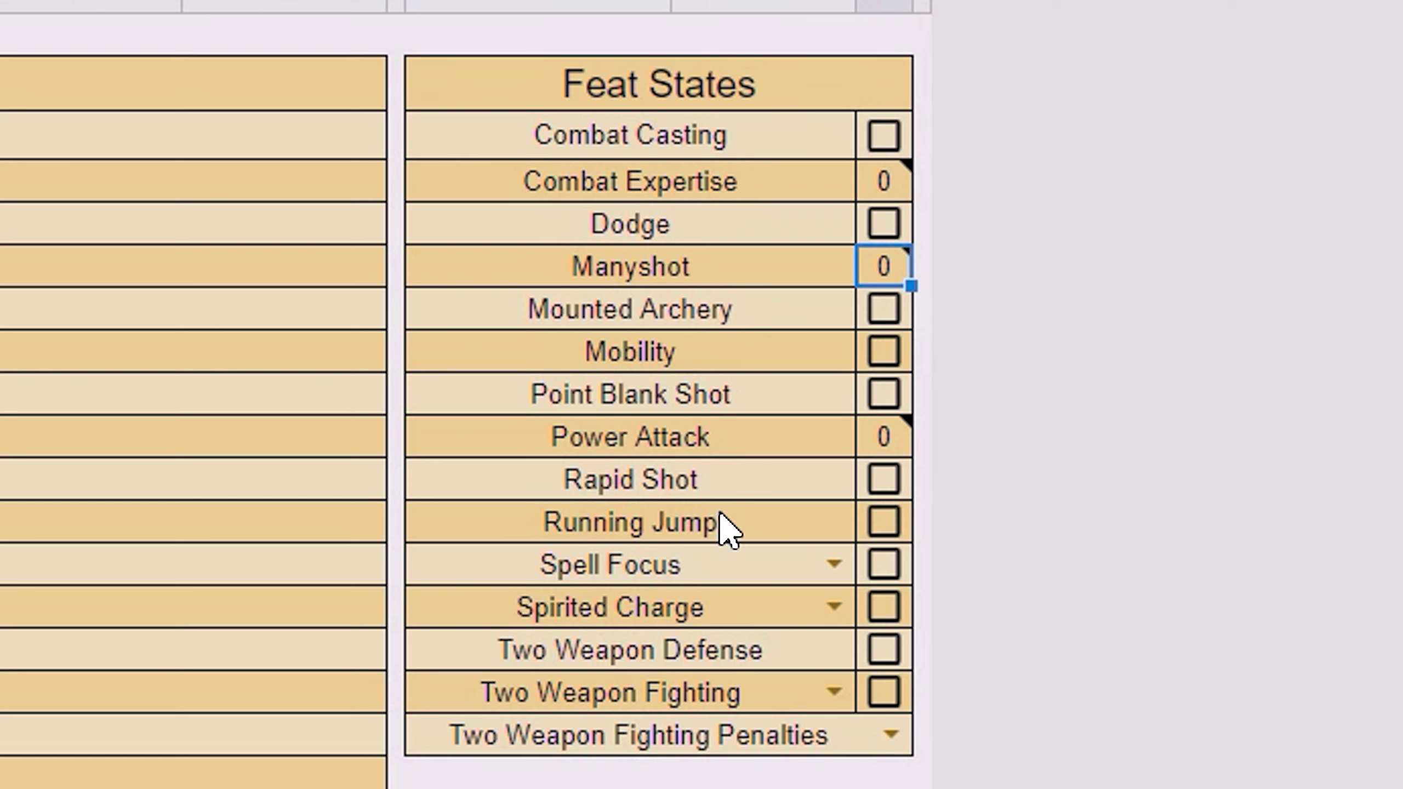
pyautogui.click(877, 442)
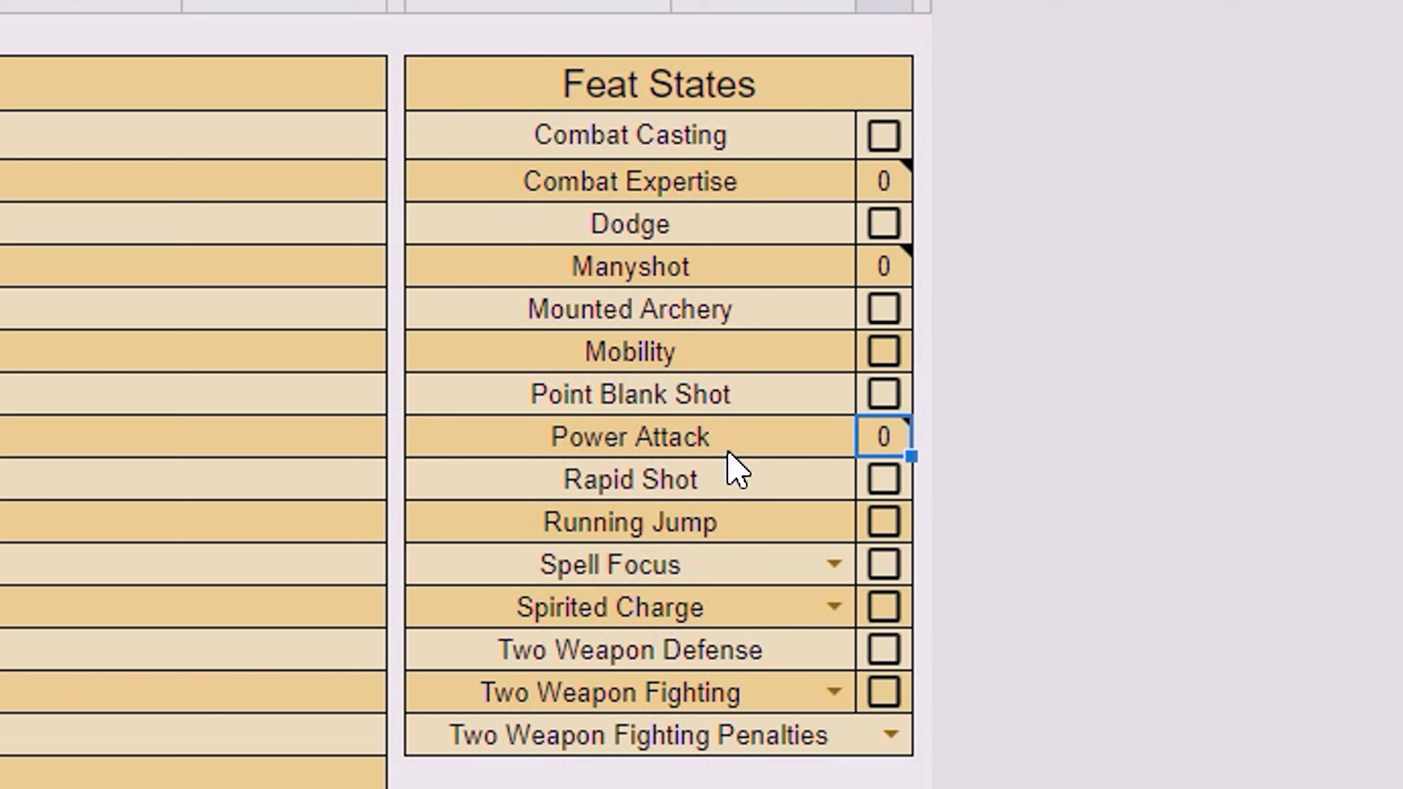
# Switch the Spell Focus entry in Feat States to Greater Spell Focus
pyautogui.click(704, 556)
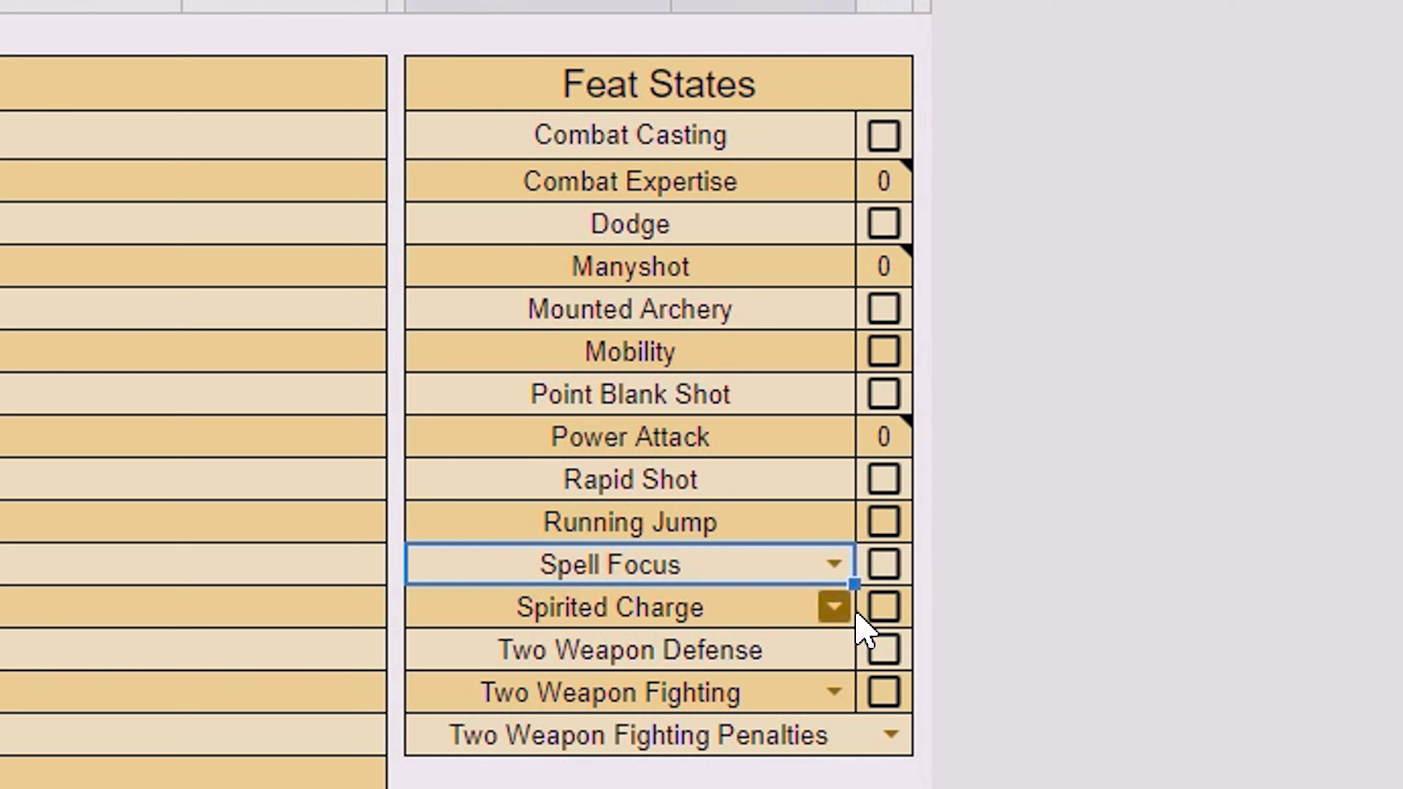
pyautogui.click(833, 566)
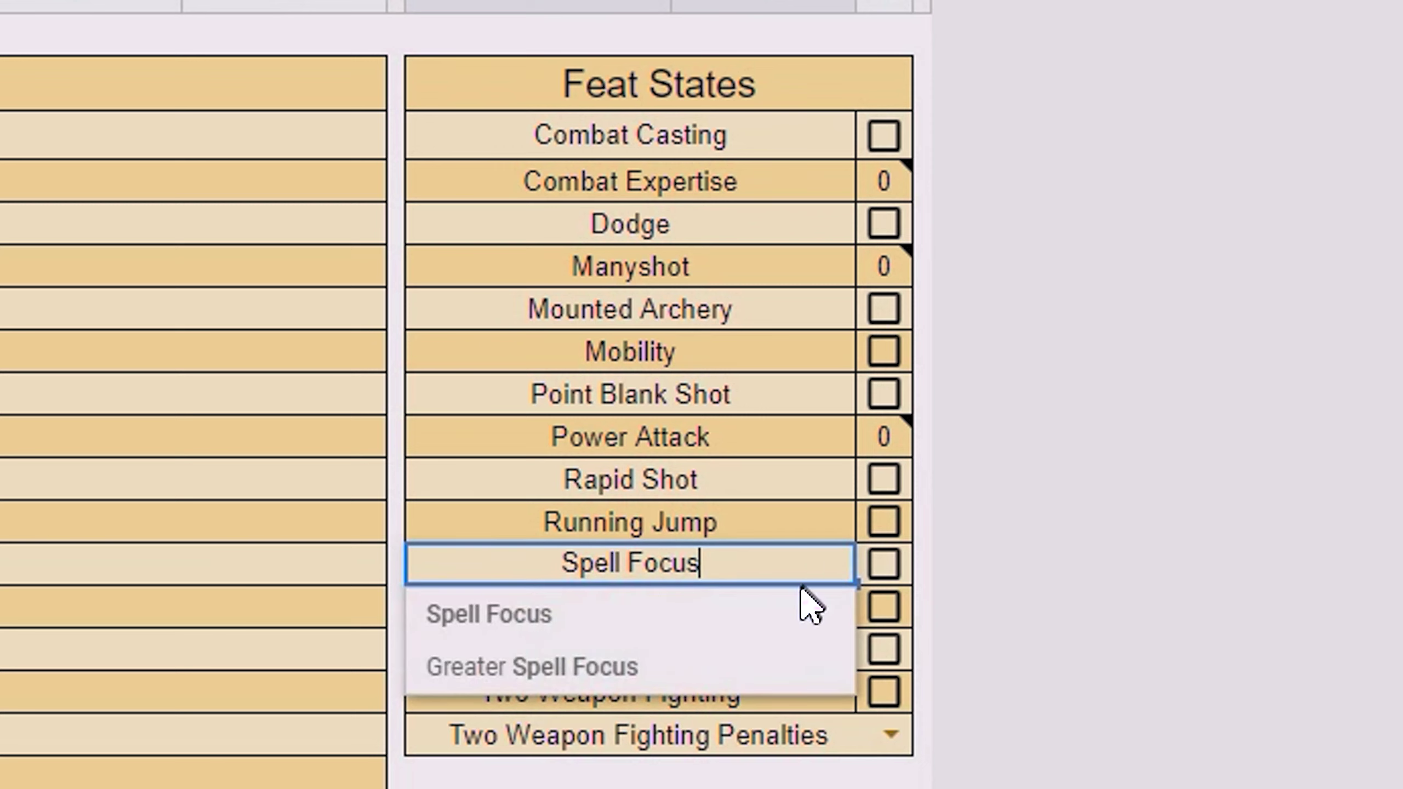
pyautogui.click(703, 657)
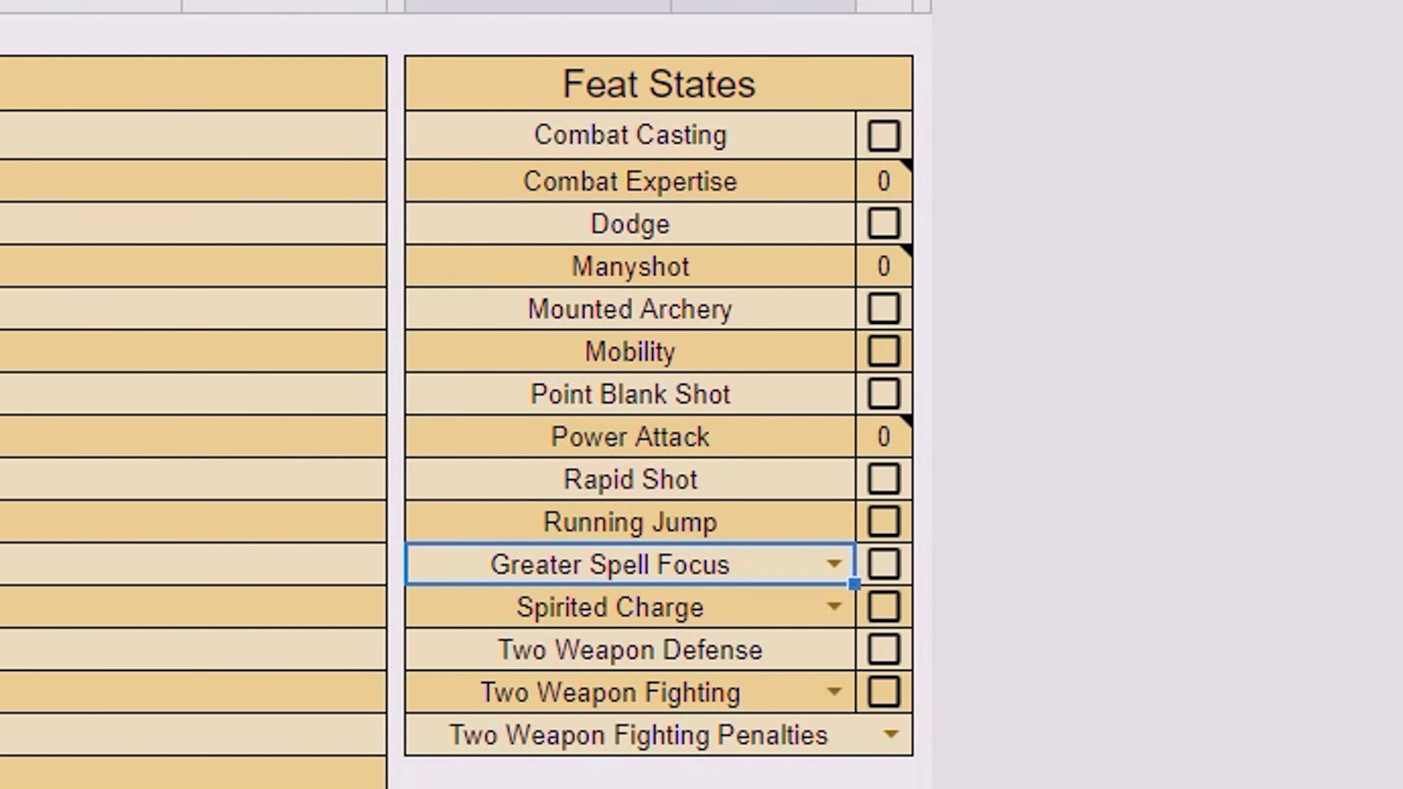
# Check the available options for Spirited Charge and Two Weapon Fighting in Feat States, keeping the base option for each
pyautogui.click(662, 618)
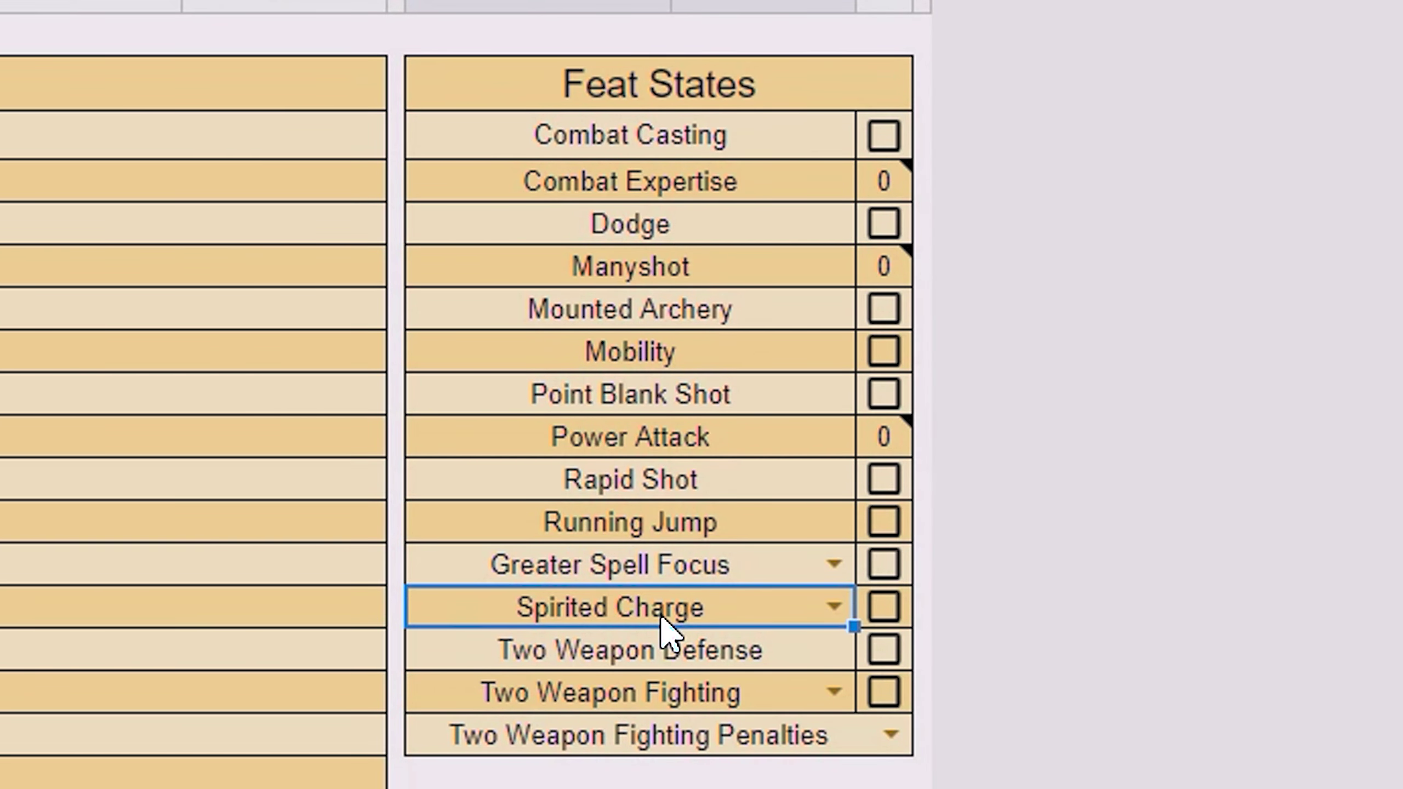
pyautogui.click(833, 608)
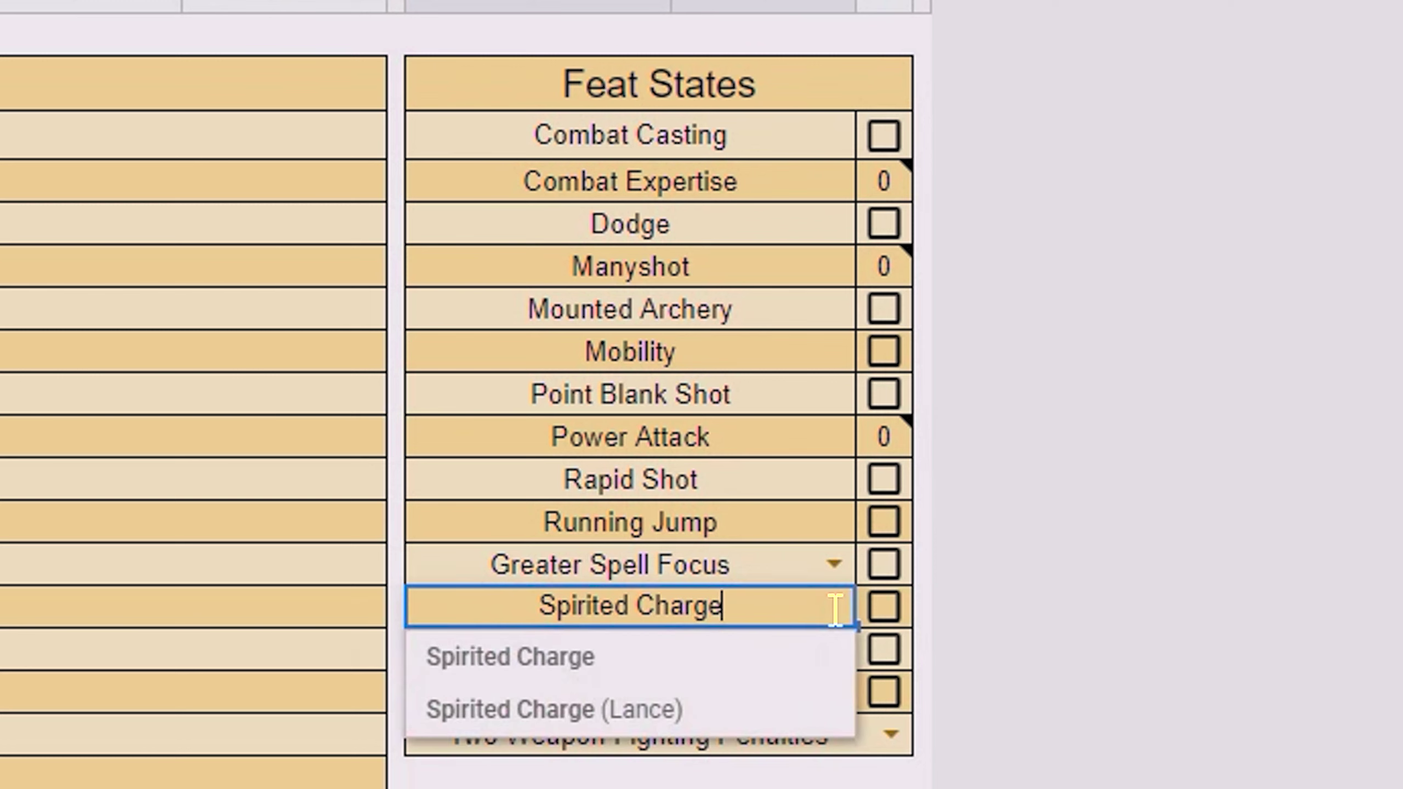
pyautogui.click(684, 666)
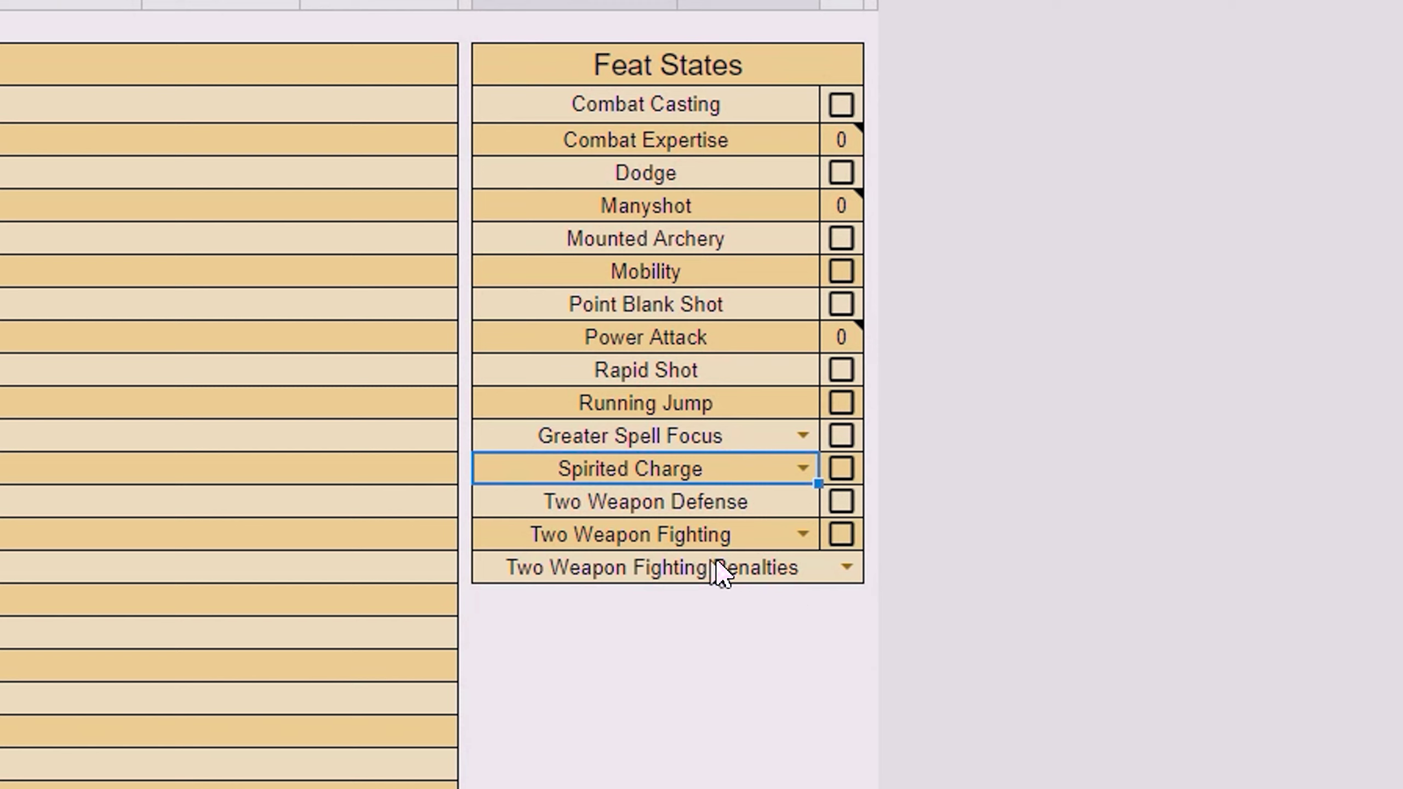
pyautogui.click(699, 545)
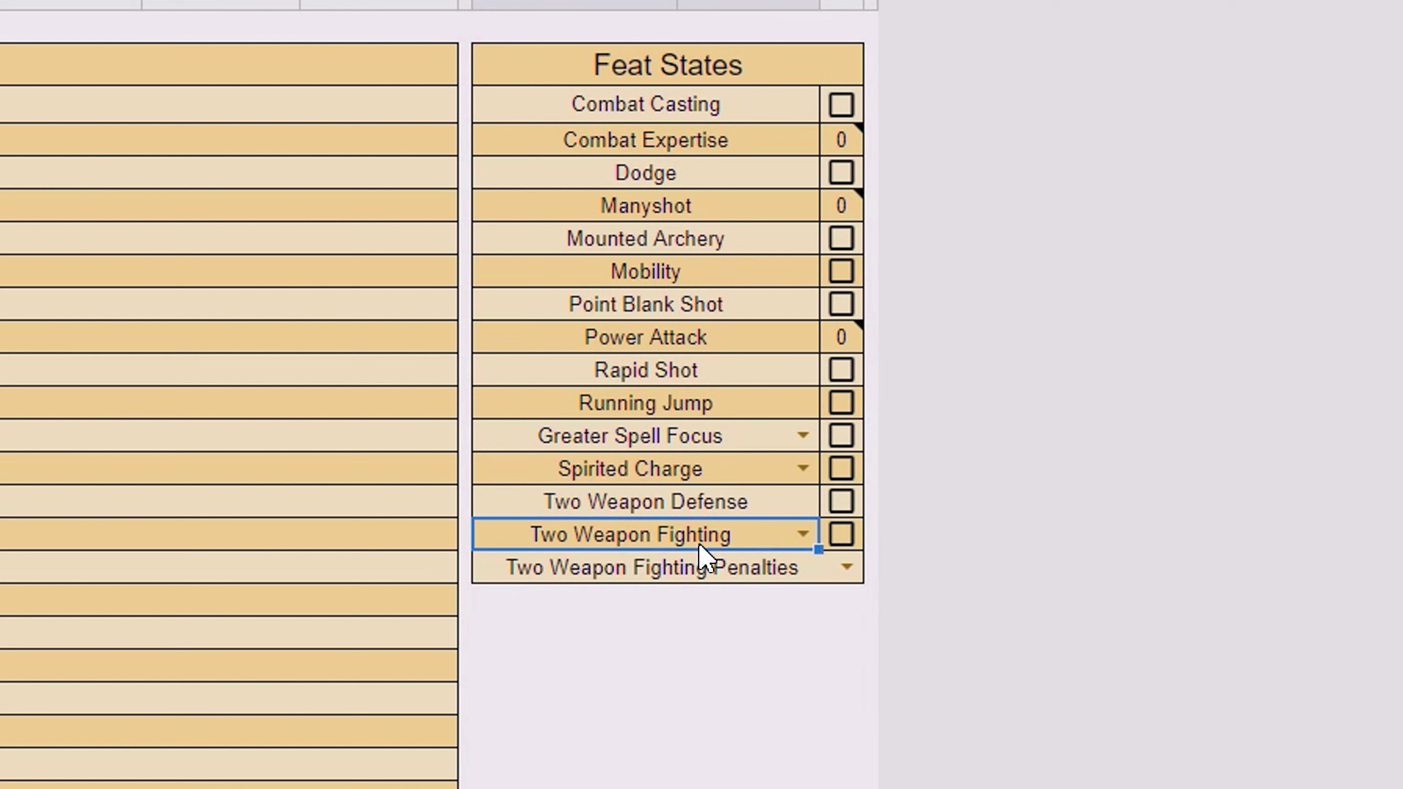
pyautogui.click(803, 535)
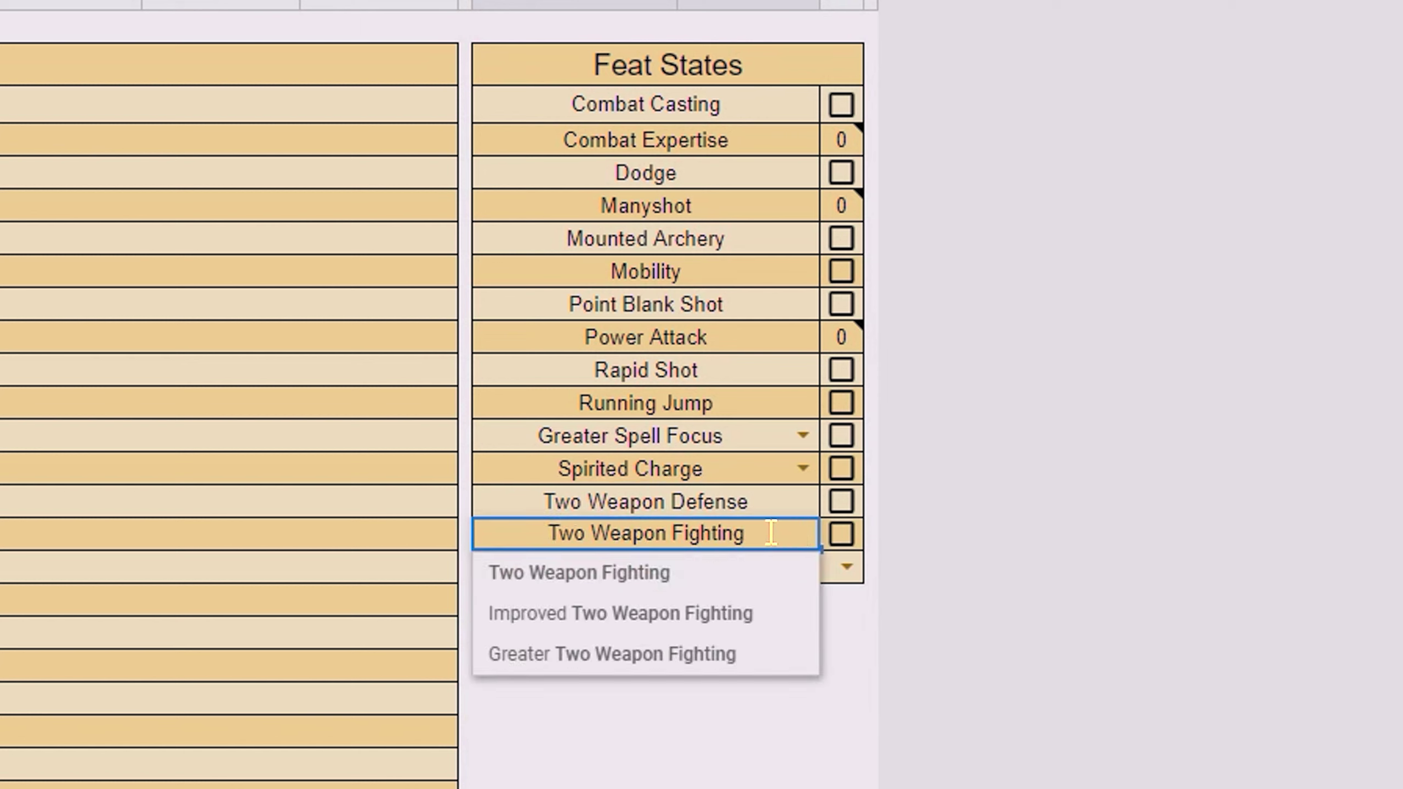
pyautogui.click(660, 576)
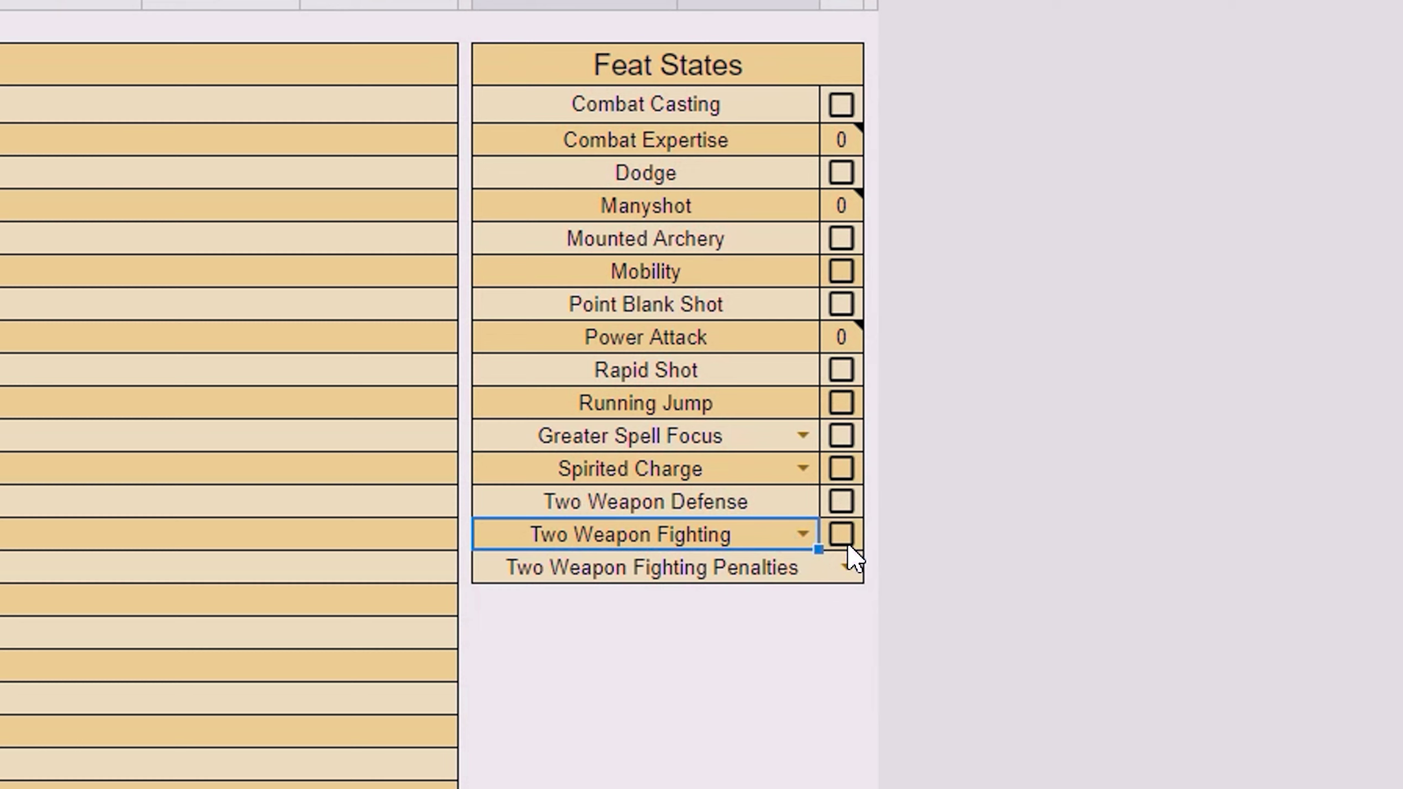
# View the Two Weapon Fighting Penalties options without choosing a different one, and go to the Main sheet
pyautogui.click(758, 570)
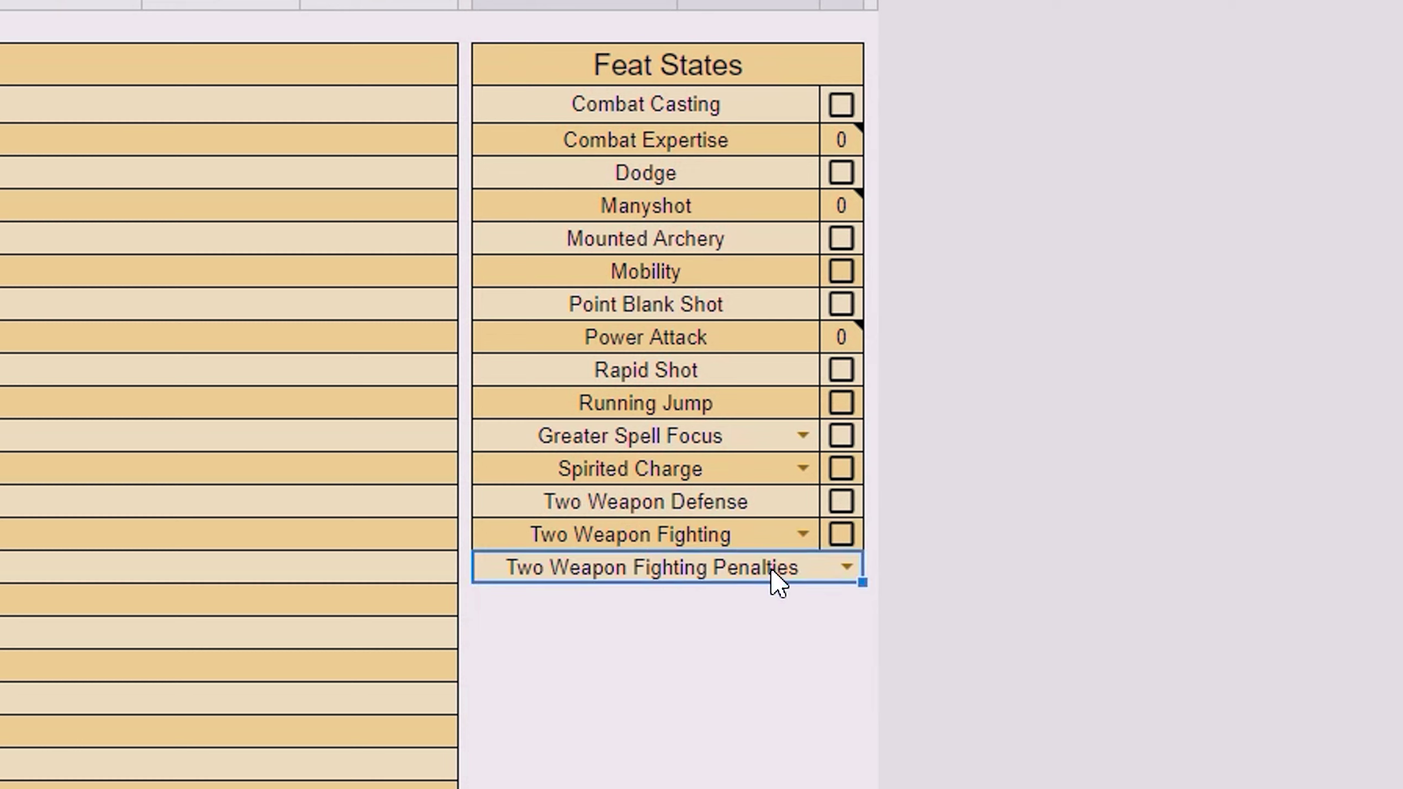
pyautogui.click(847, 566)
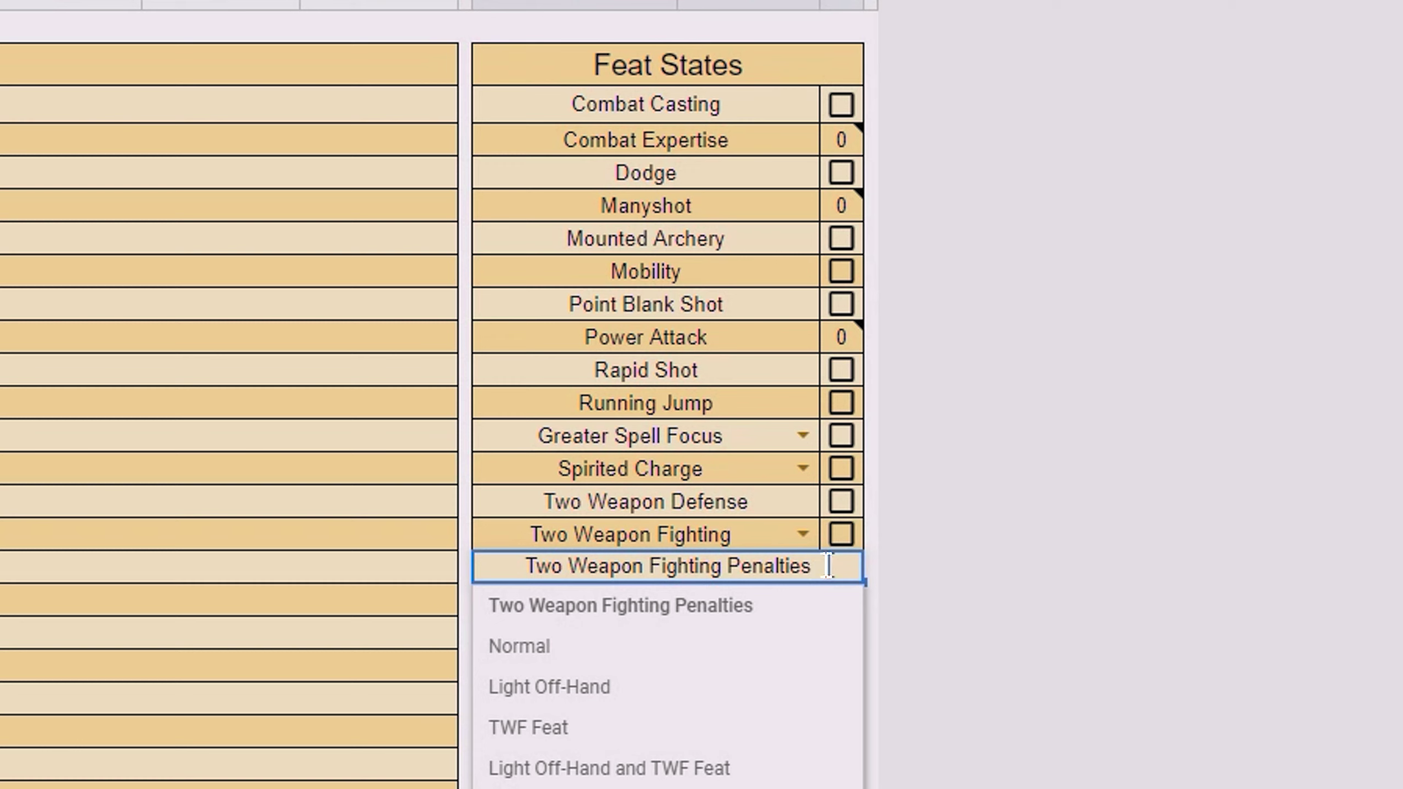
pyautogui.click(635, 786)
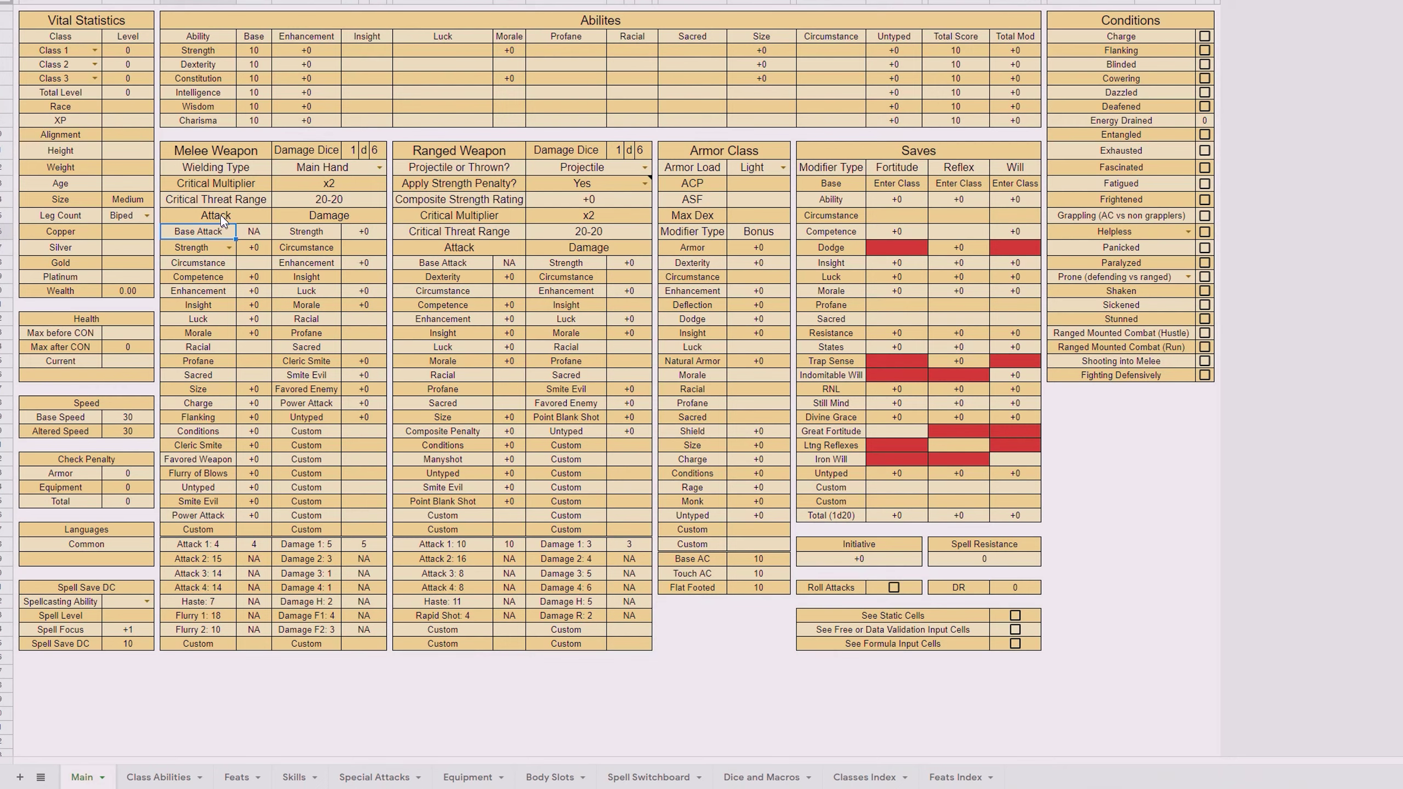
pyautogui.moveTo(215, 150); pyautogui.dragTo(369, 651)
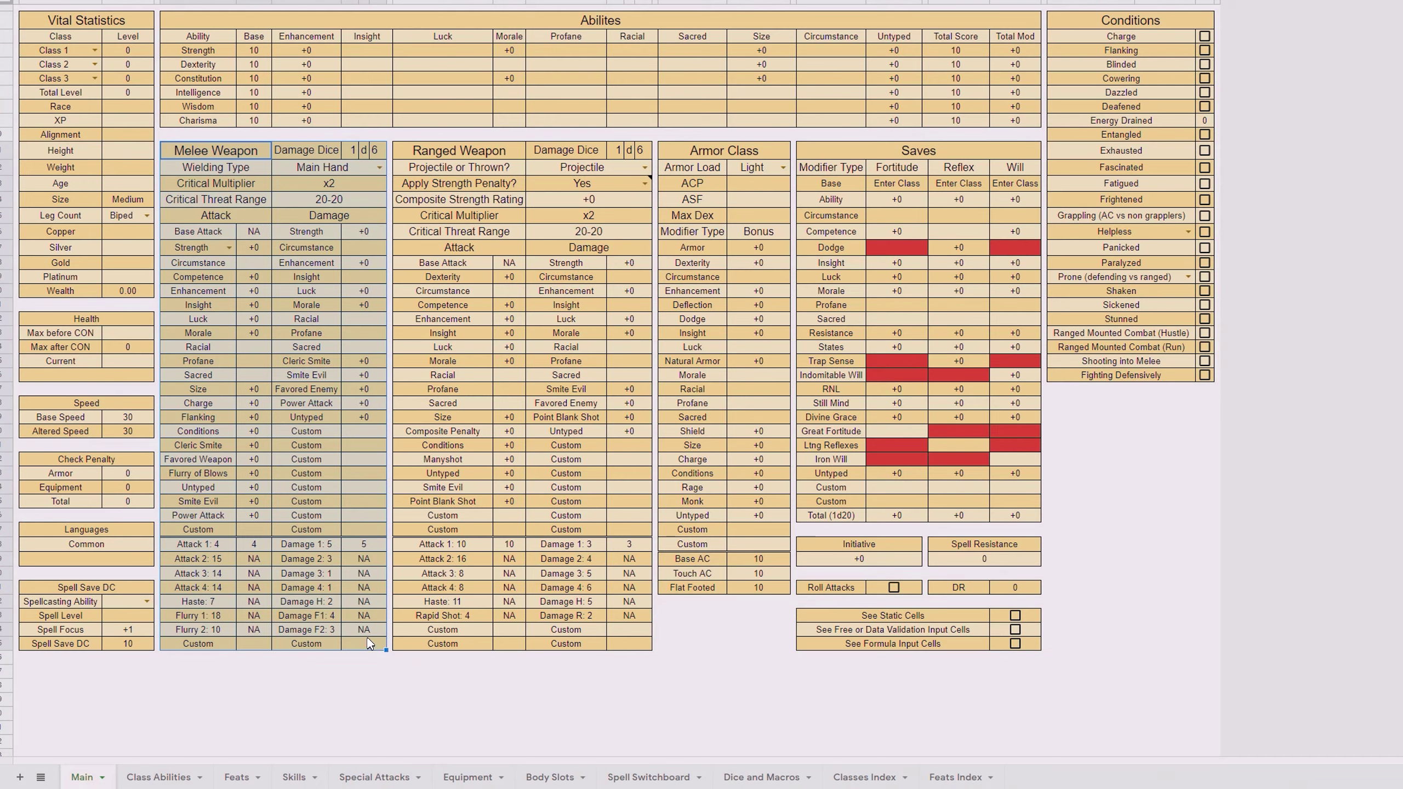
pyautogui.rightClick(367, 633)
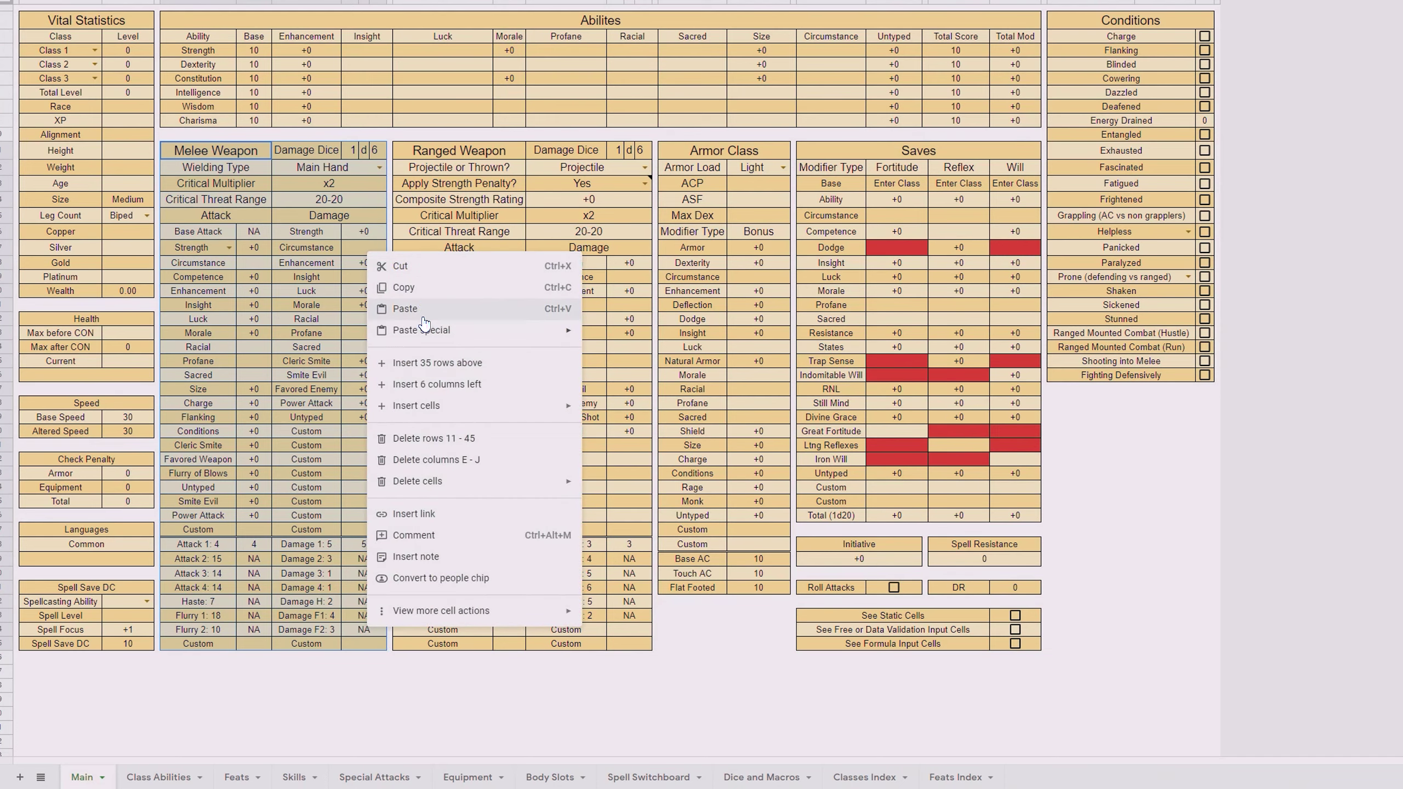
pyautogui.click(301, 558)
pyautogui.scroll(-2, 322, 568)
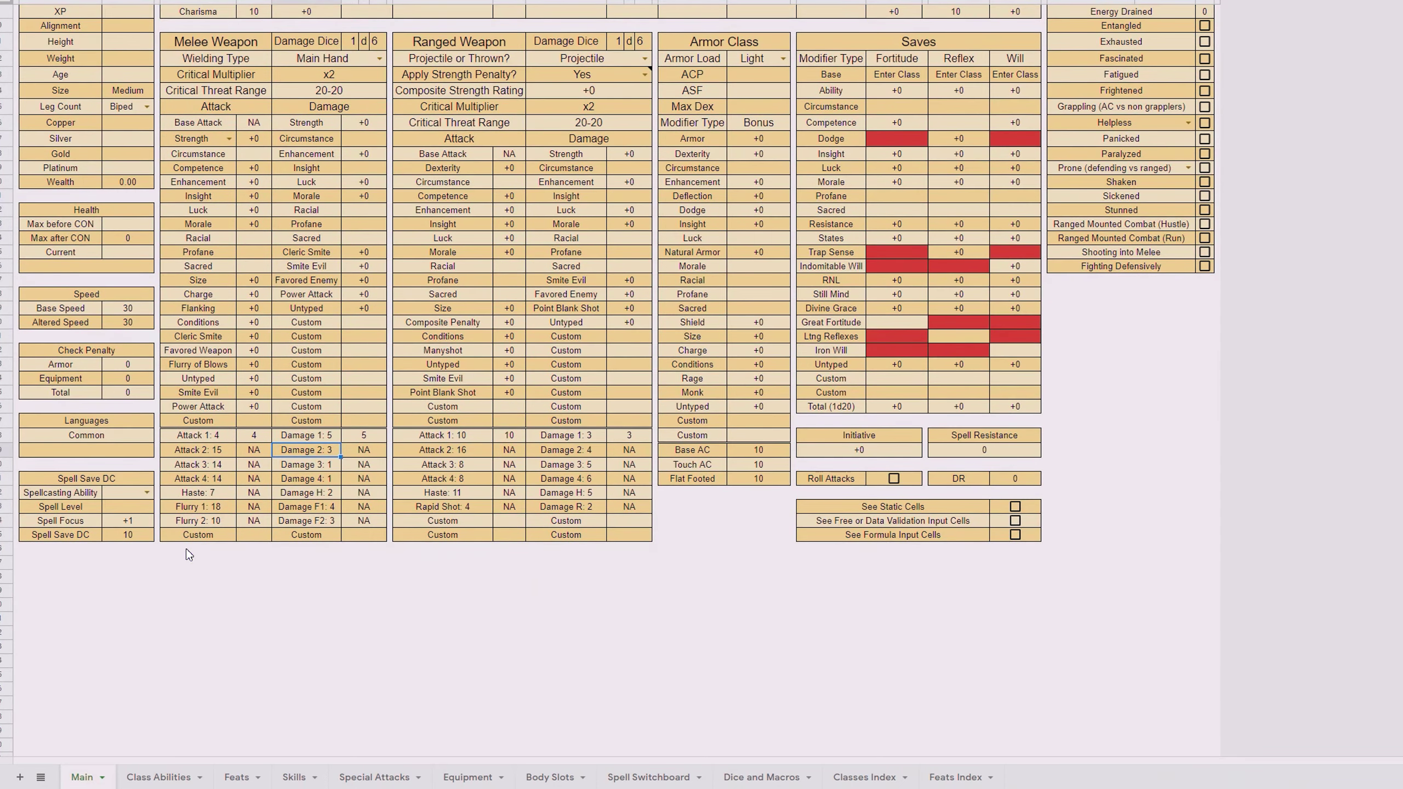
pyautogui.click(164, 565)
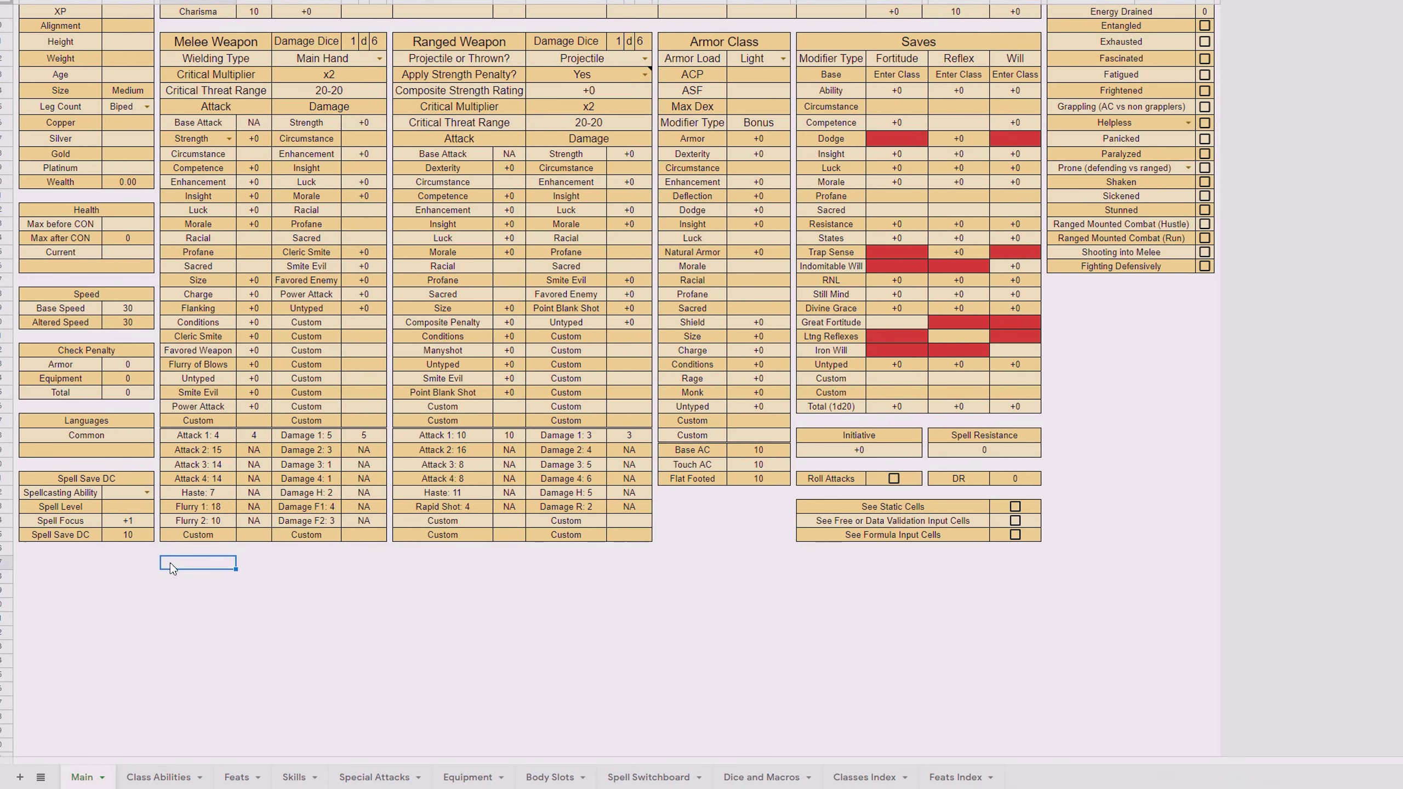
pyautogui.scroll(1, 249, 413)
pyautogui.scroll(1, 248, 414)
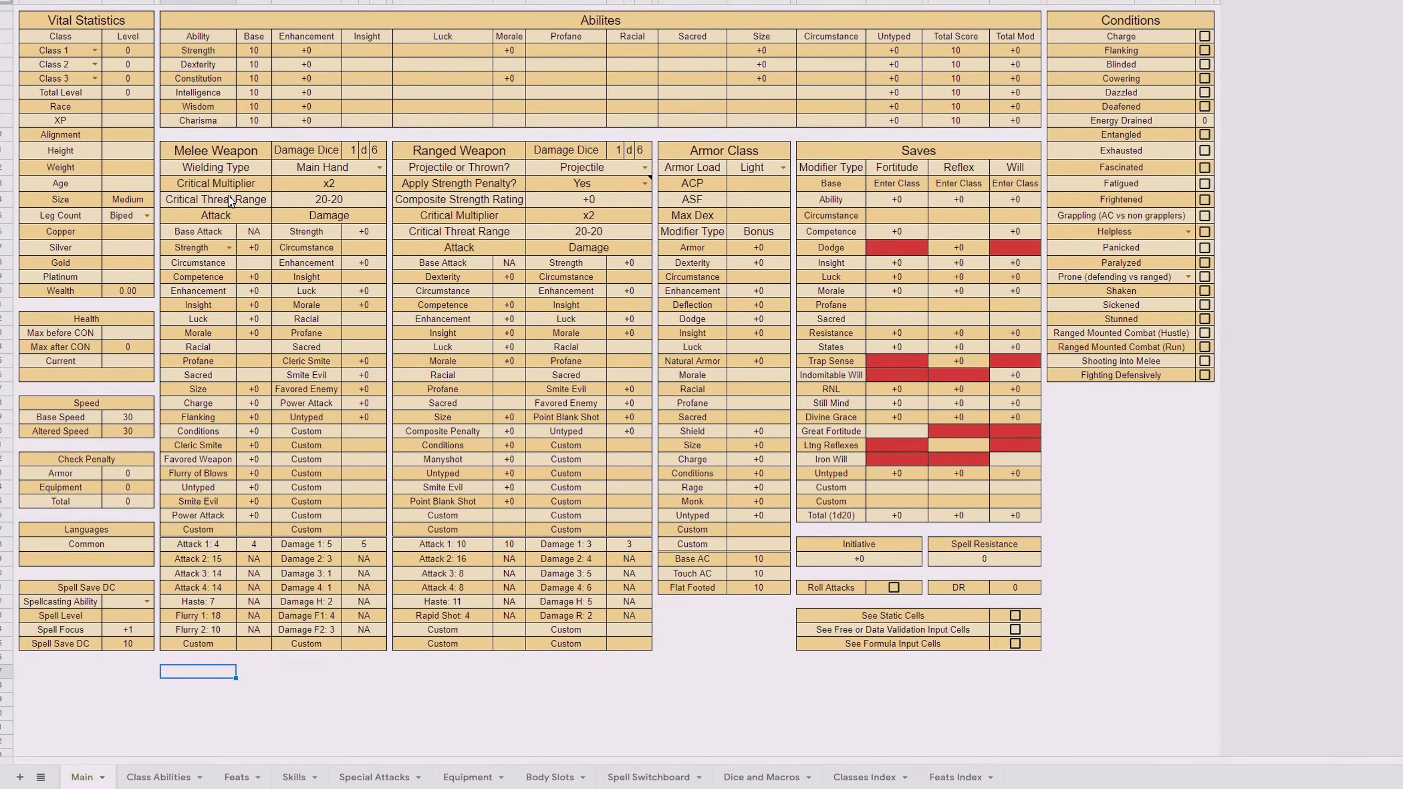
# Copy the whole Melee Weapon block on the Main sheet and paste it into the empty area directly below the original
pyautogui.moveTo(207, 153); pyautogui.dragTo(362, 644)
pyautogui.rightClick(290, 251)
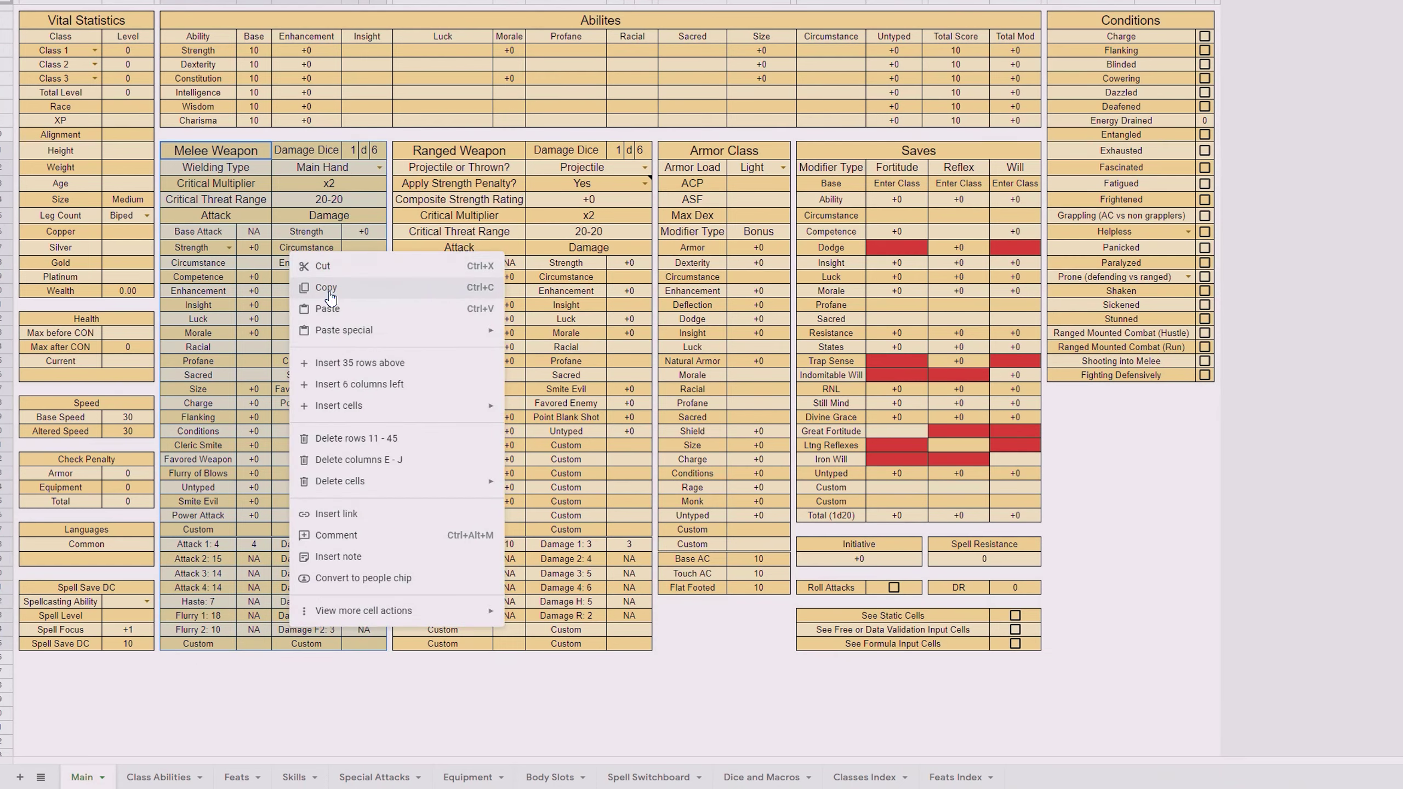
pyautogui.click(315, 278)
pyautogui.scroll(-1, 209, 551)
pyautogui.click(174, 596)
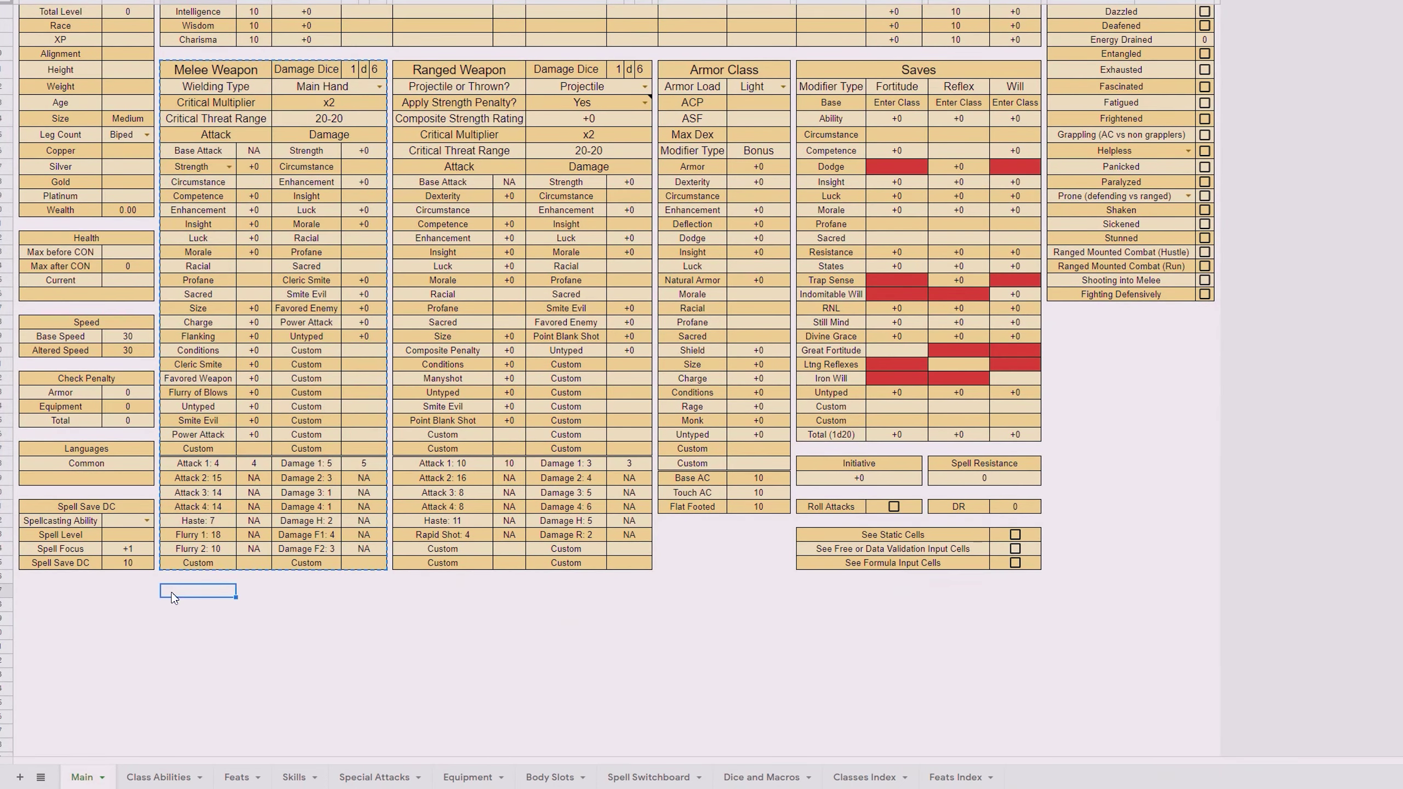
pyautogui.rightClick(175, 591)
pyautogui.click(228, 261)
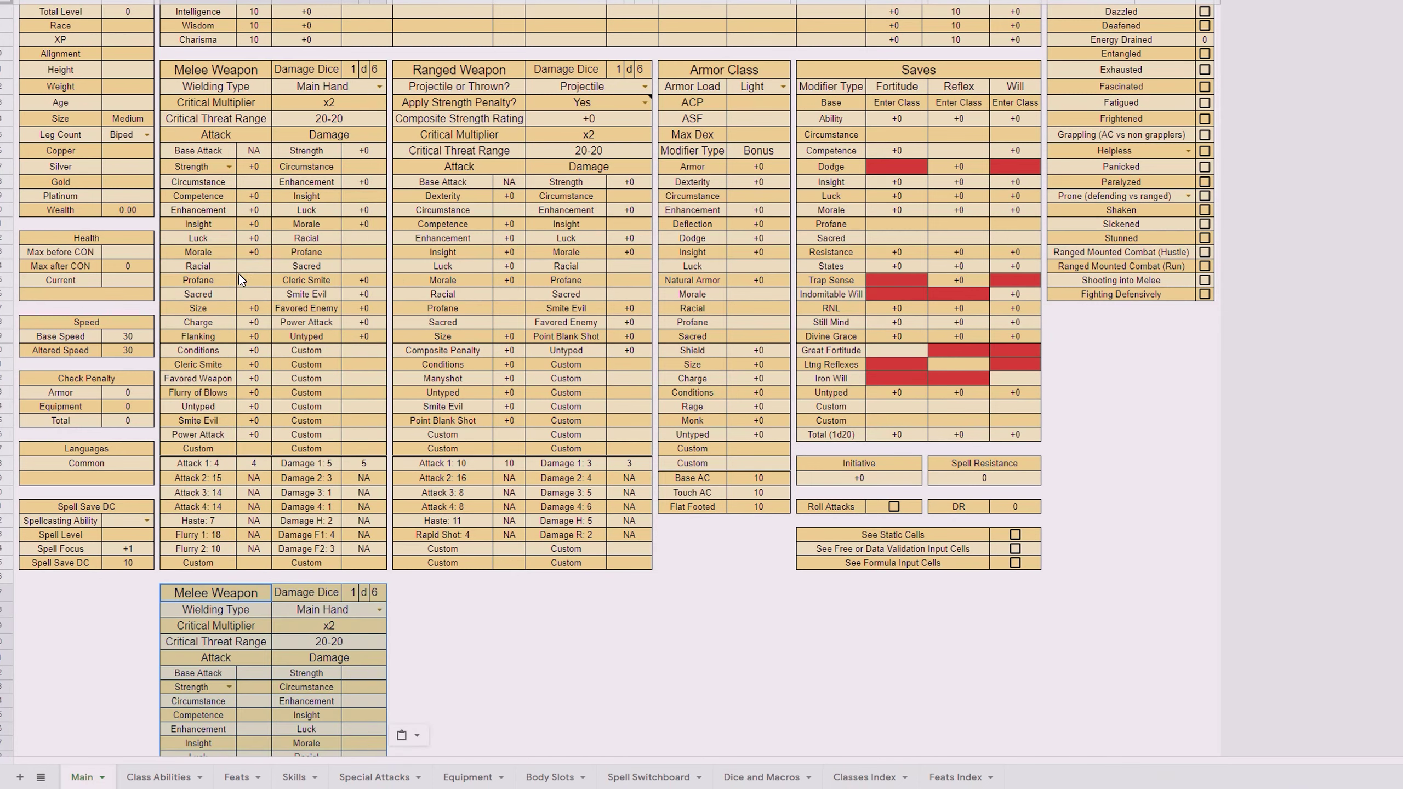
# Set the Wielding Type of the copied Melee Weapon block to Off Hand
pyautogui.scroll(-4, 272, 346)
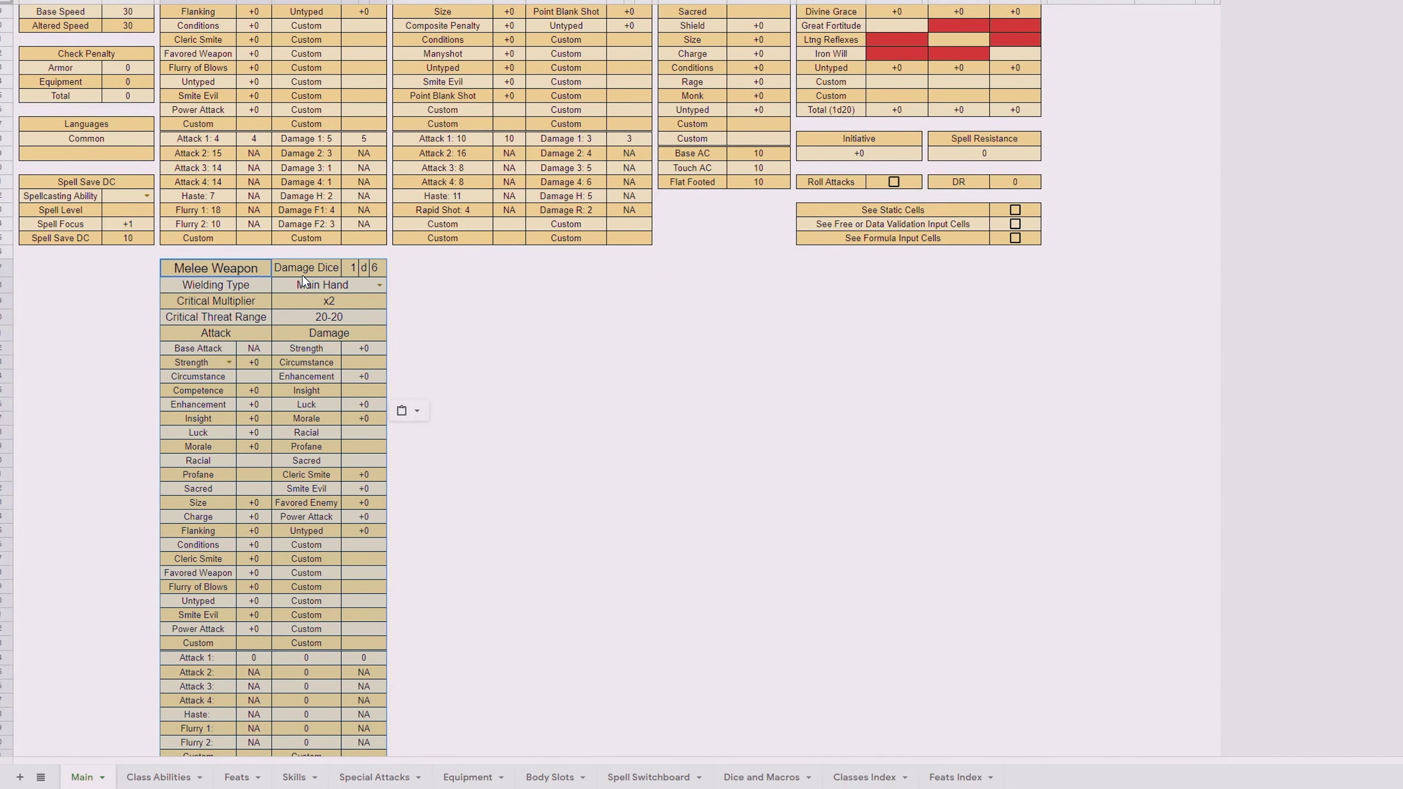
pyautogui.click(353, 303)
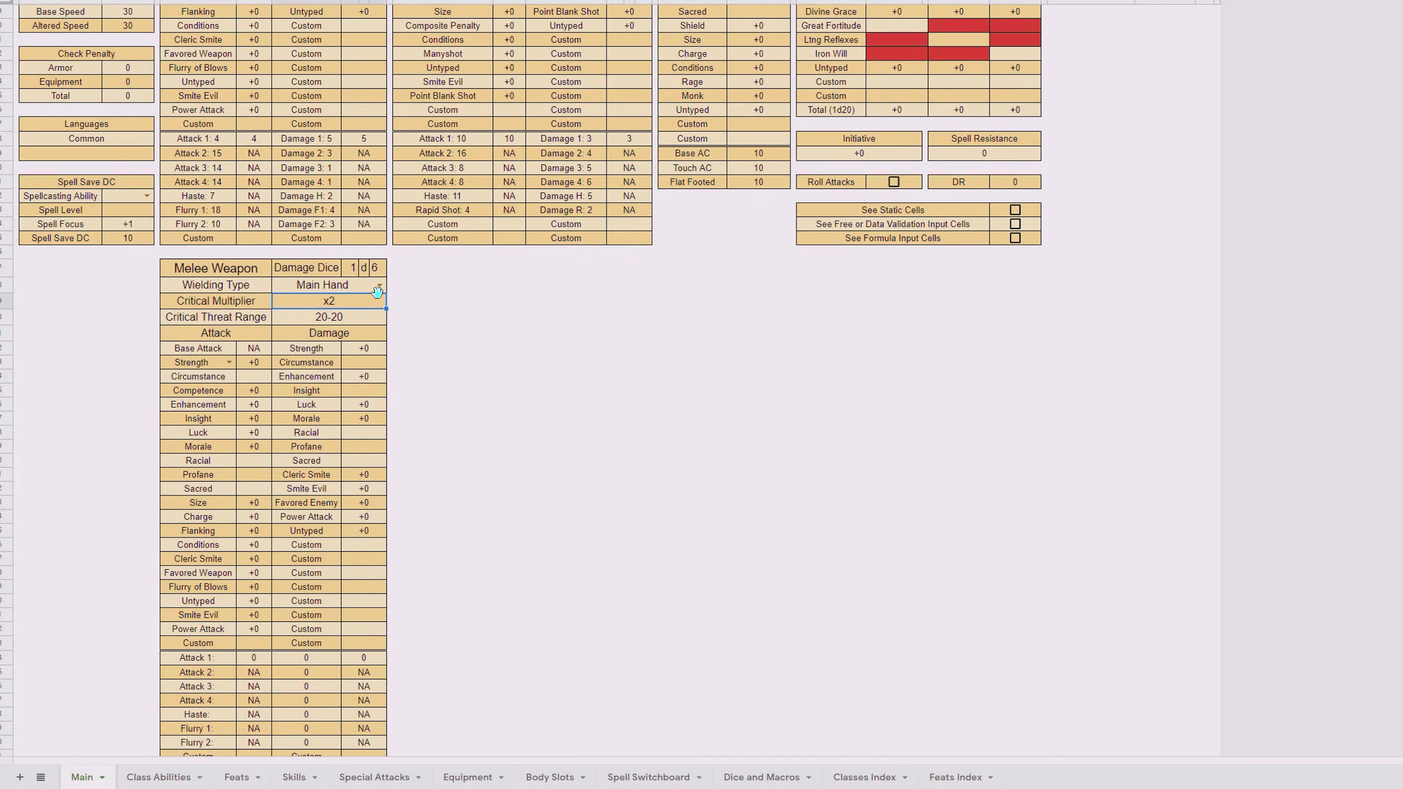
pyautogui.click(379, 285)
pyautogui.click(323, 319)
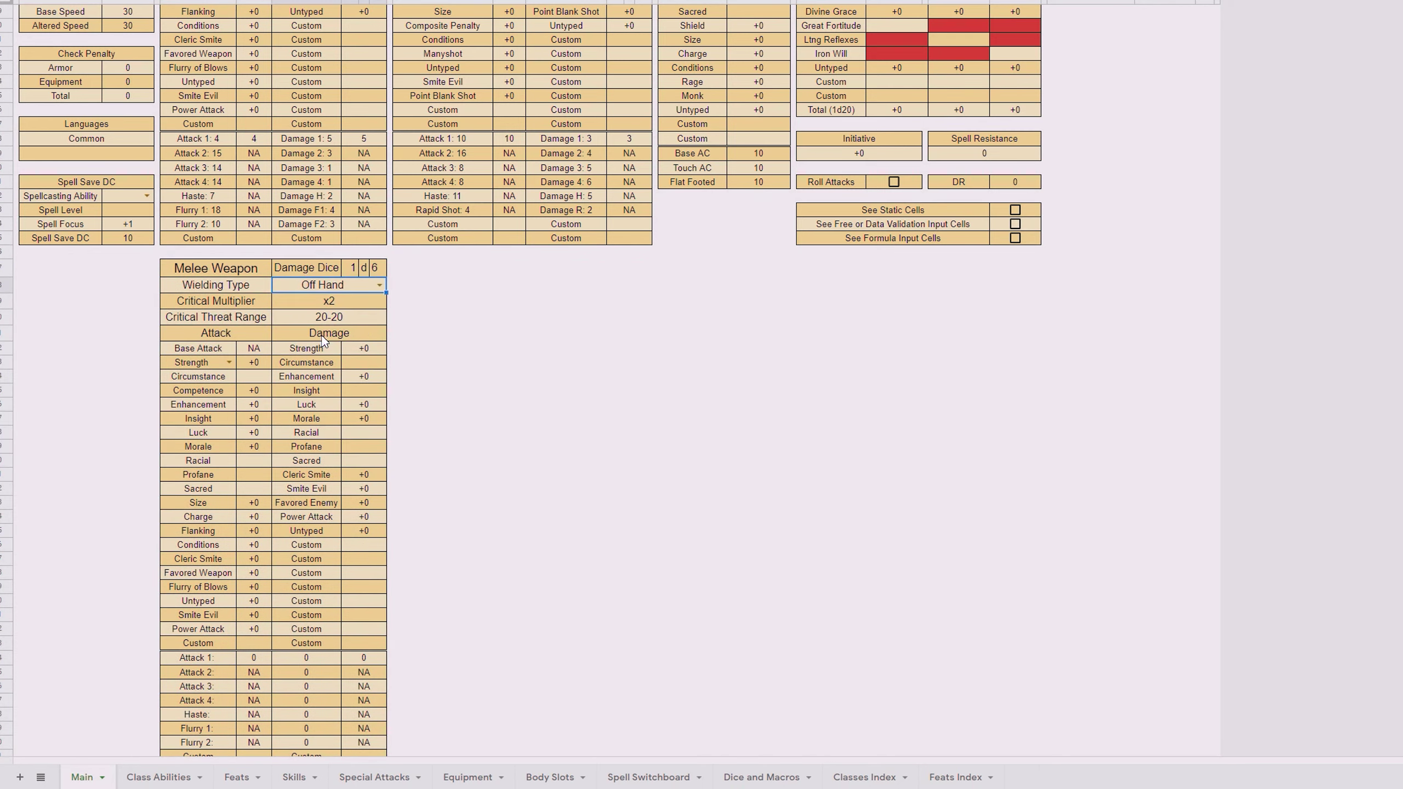
# Compare the original and copied Melee Weapon blocks, and go through the Feats sheet to the Skills sheet
pyautogui.scroll(2, 353, 352)
pyautogui.scroll(6, 353, 351)
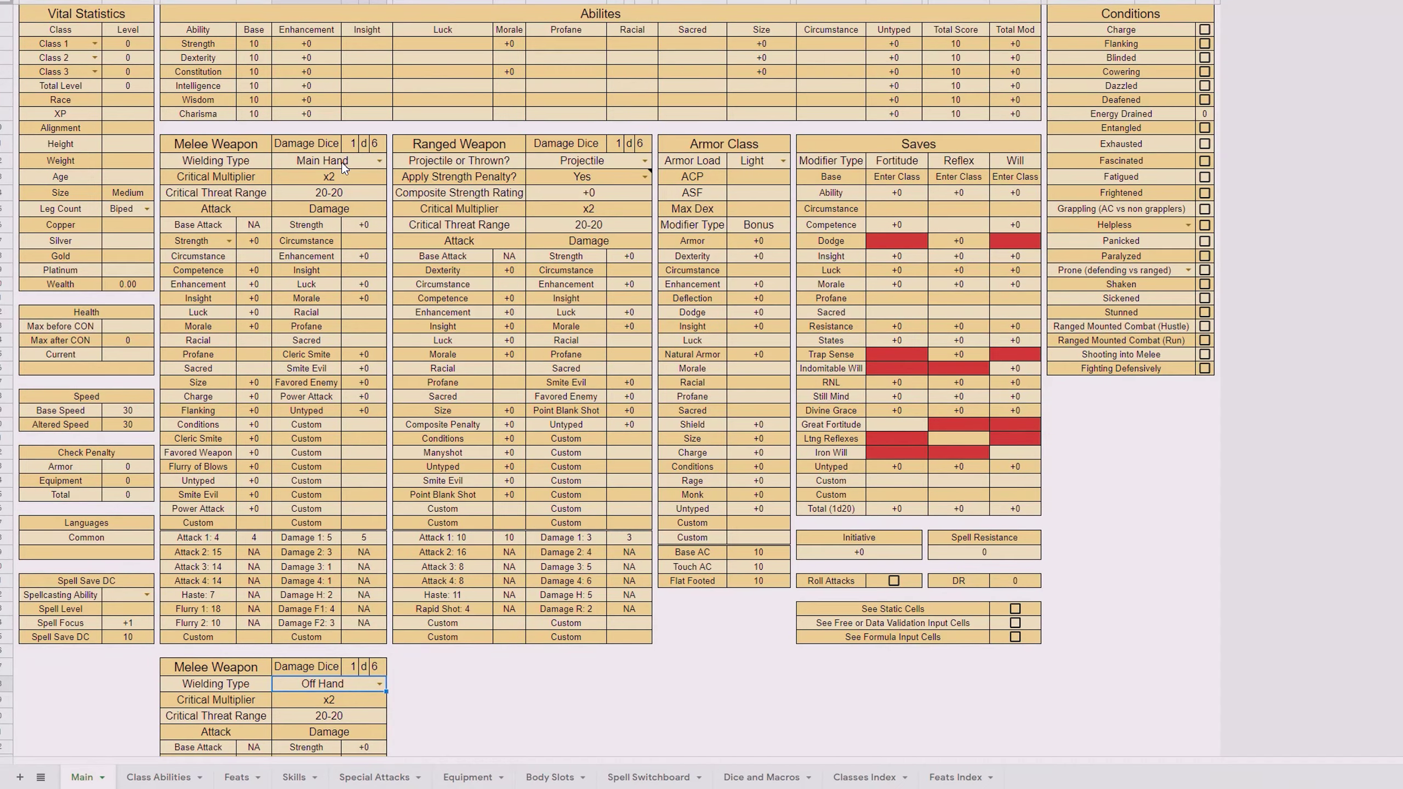
pyautogui.scroll(-9, 342, 162)
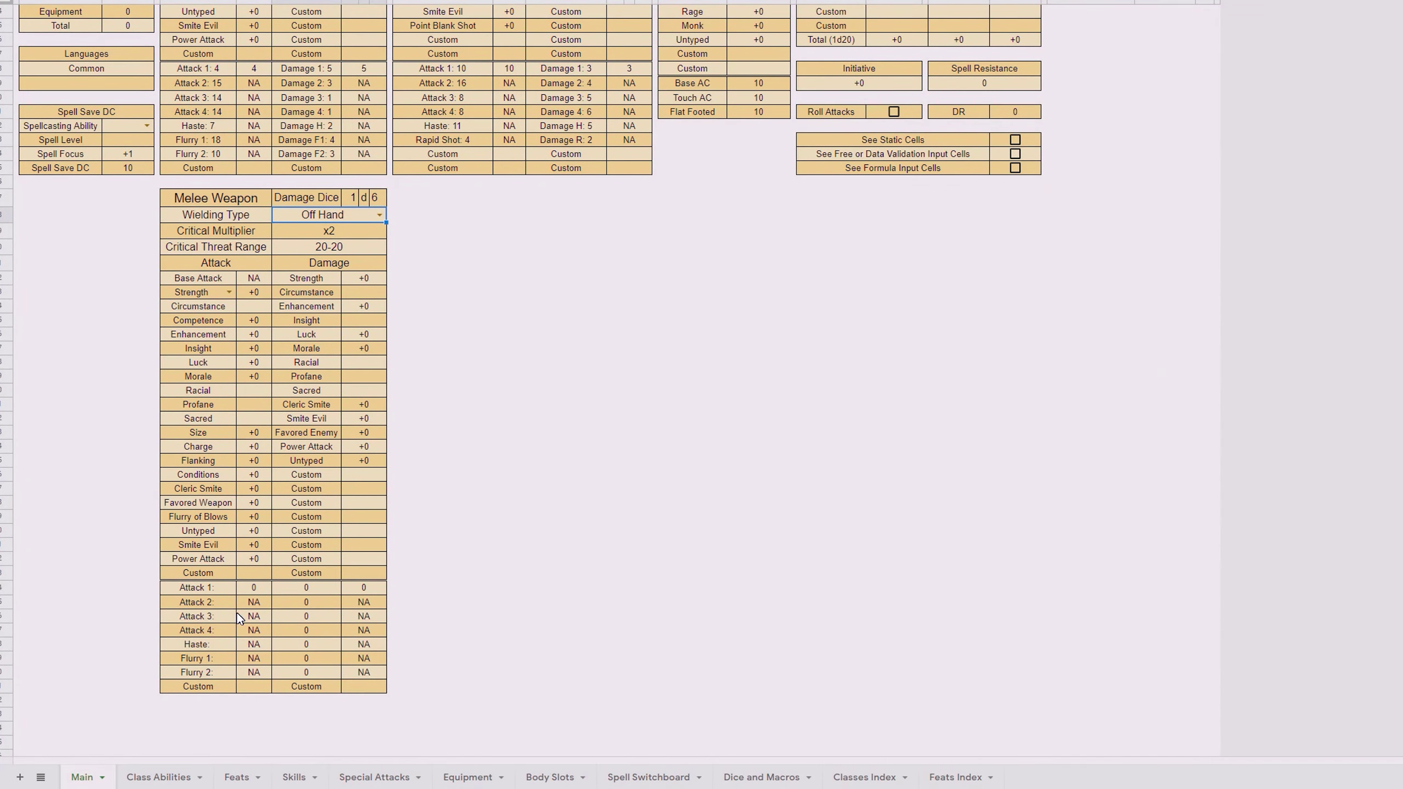
pyautogui.click(241, 777)
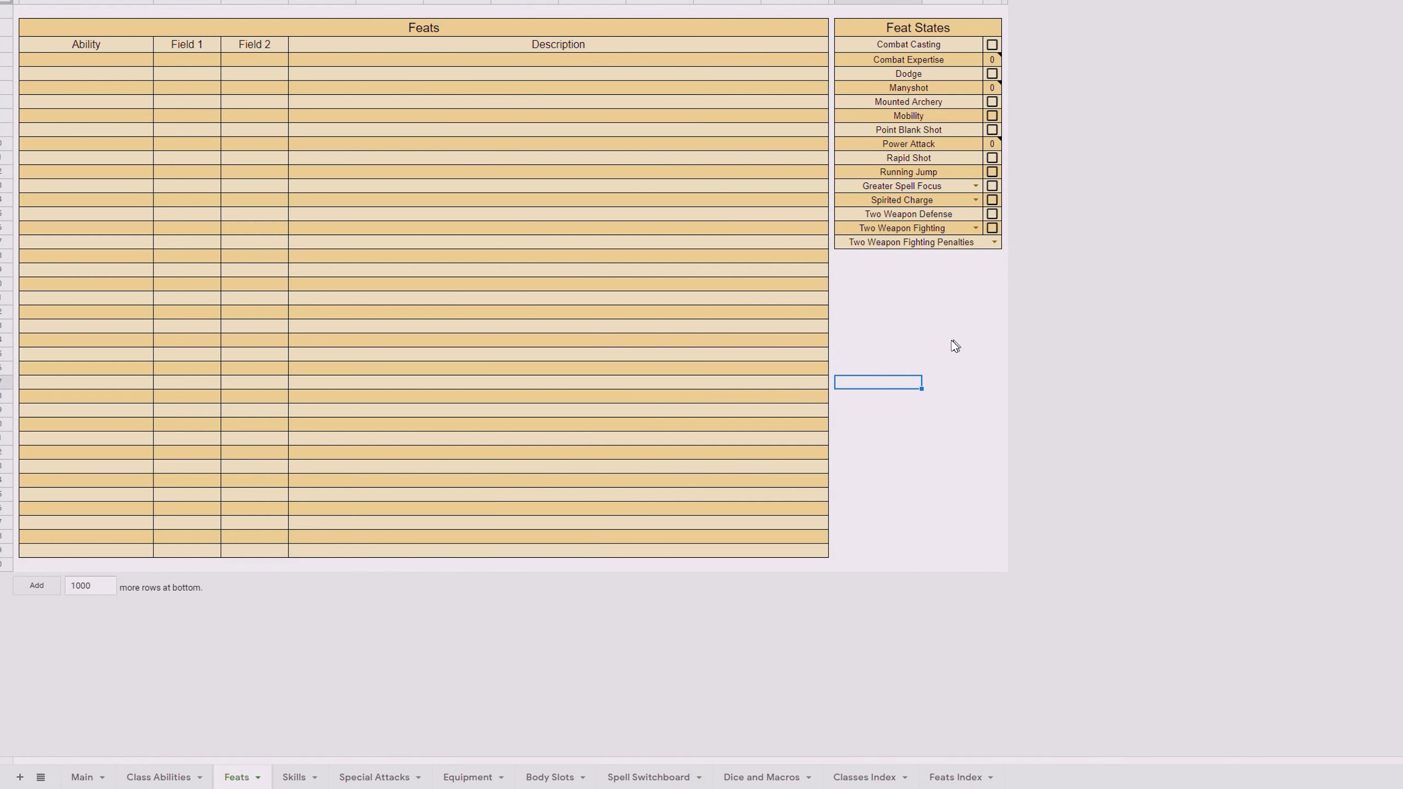
pyautogui.click(303, 777)
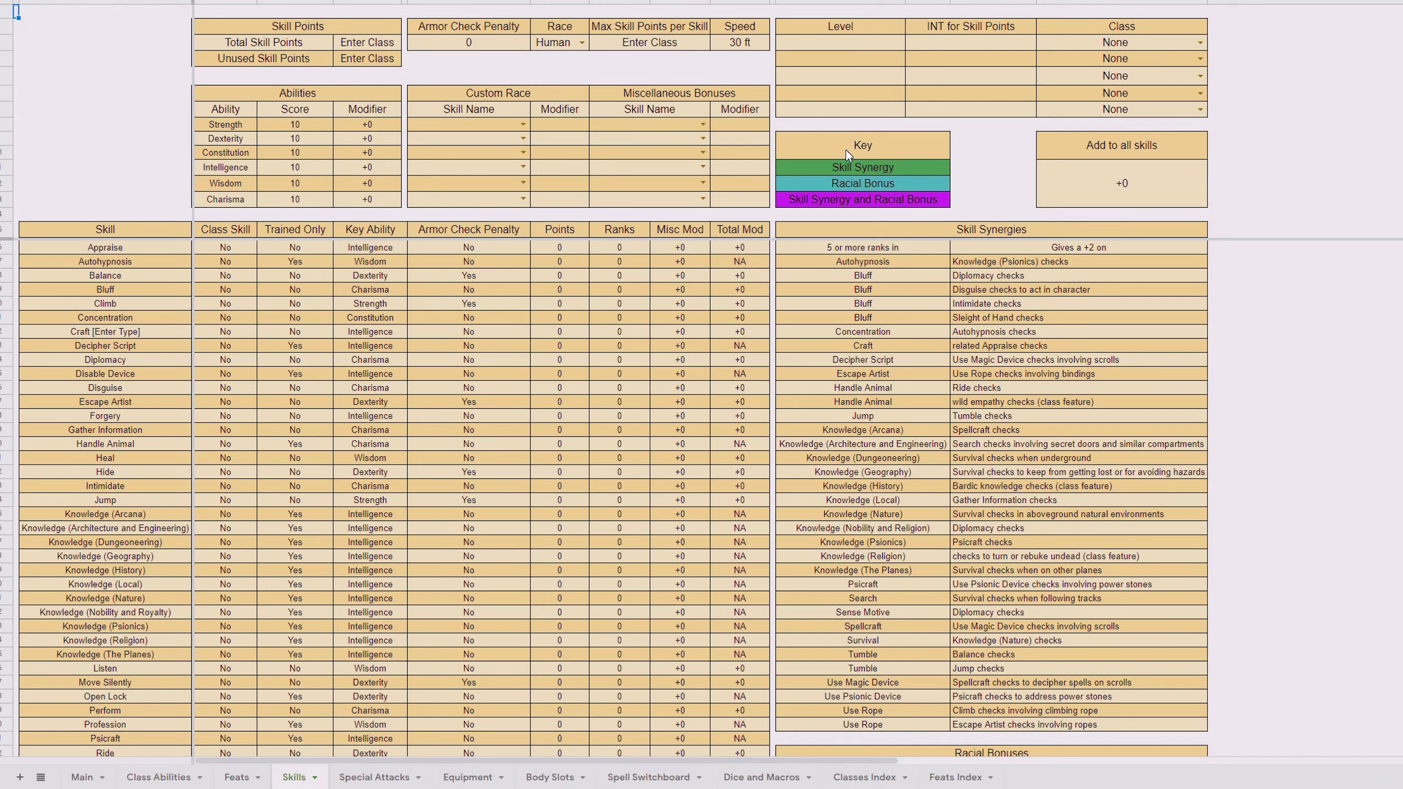
# Check the Armor Check Penalty cell and view the Race options without choosing a different one
pyautogui.click(465, 47)
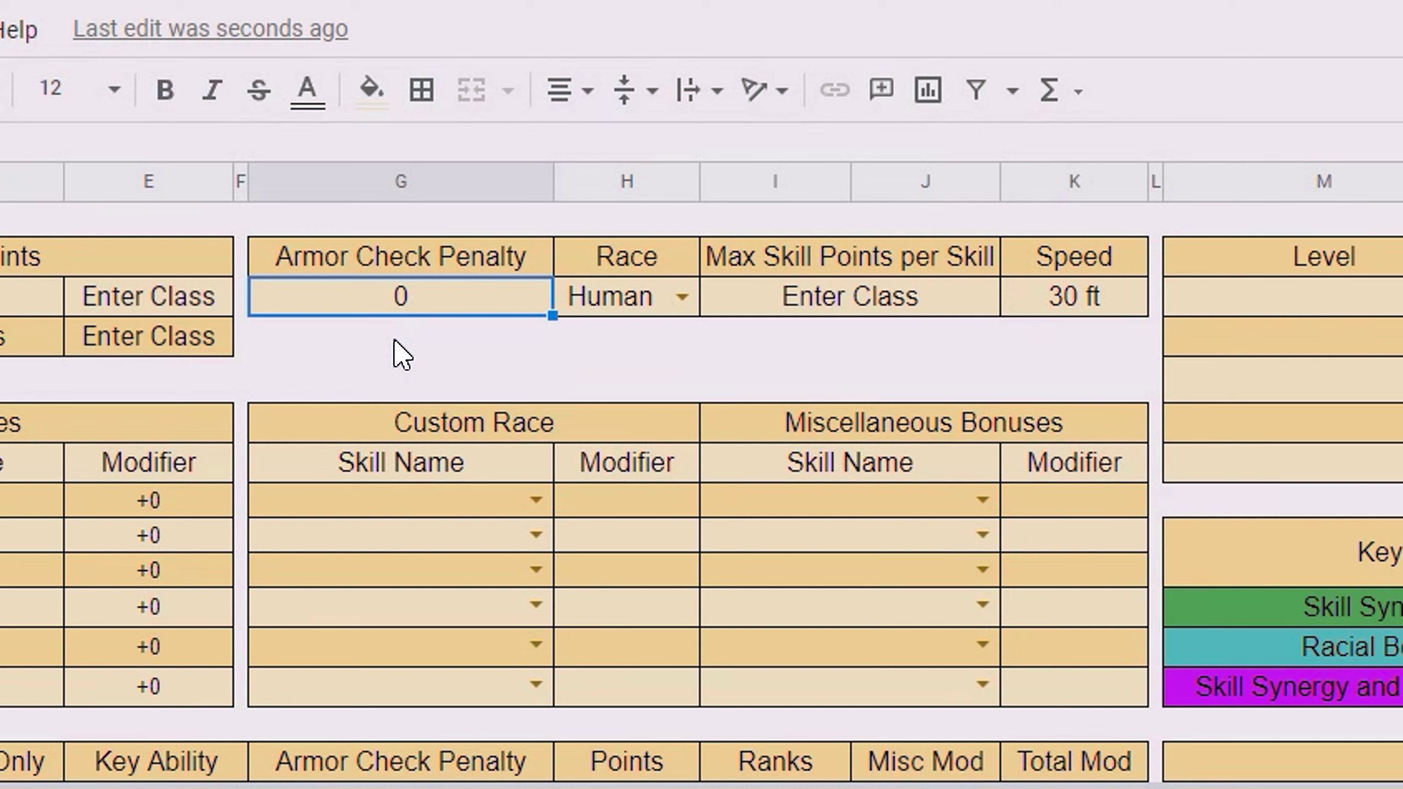
pyautogui.click(606, 309)
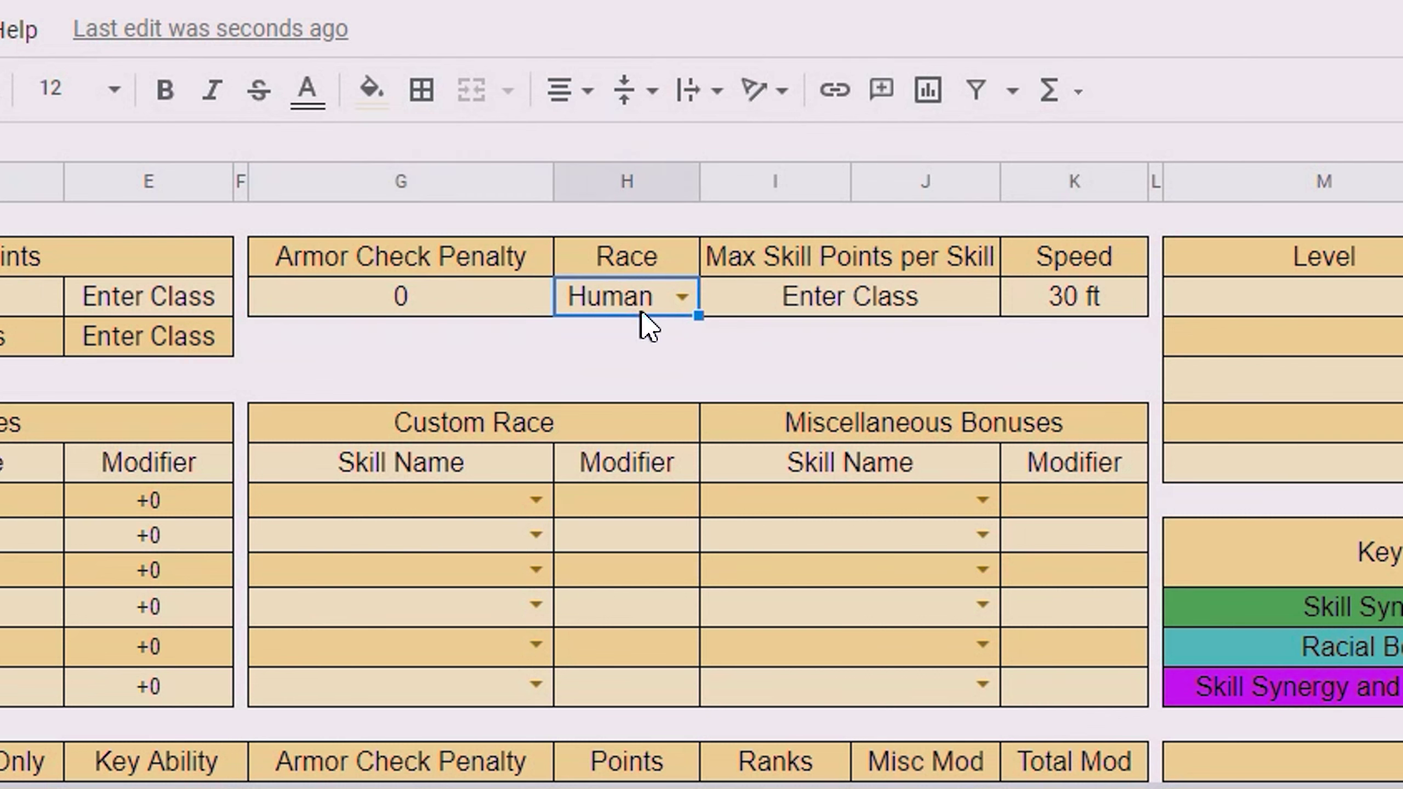
pyautogui.click(683, 297)
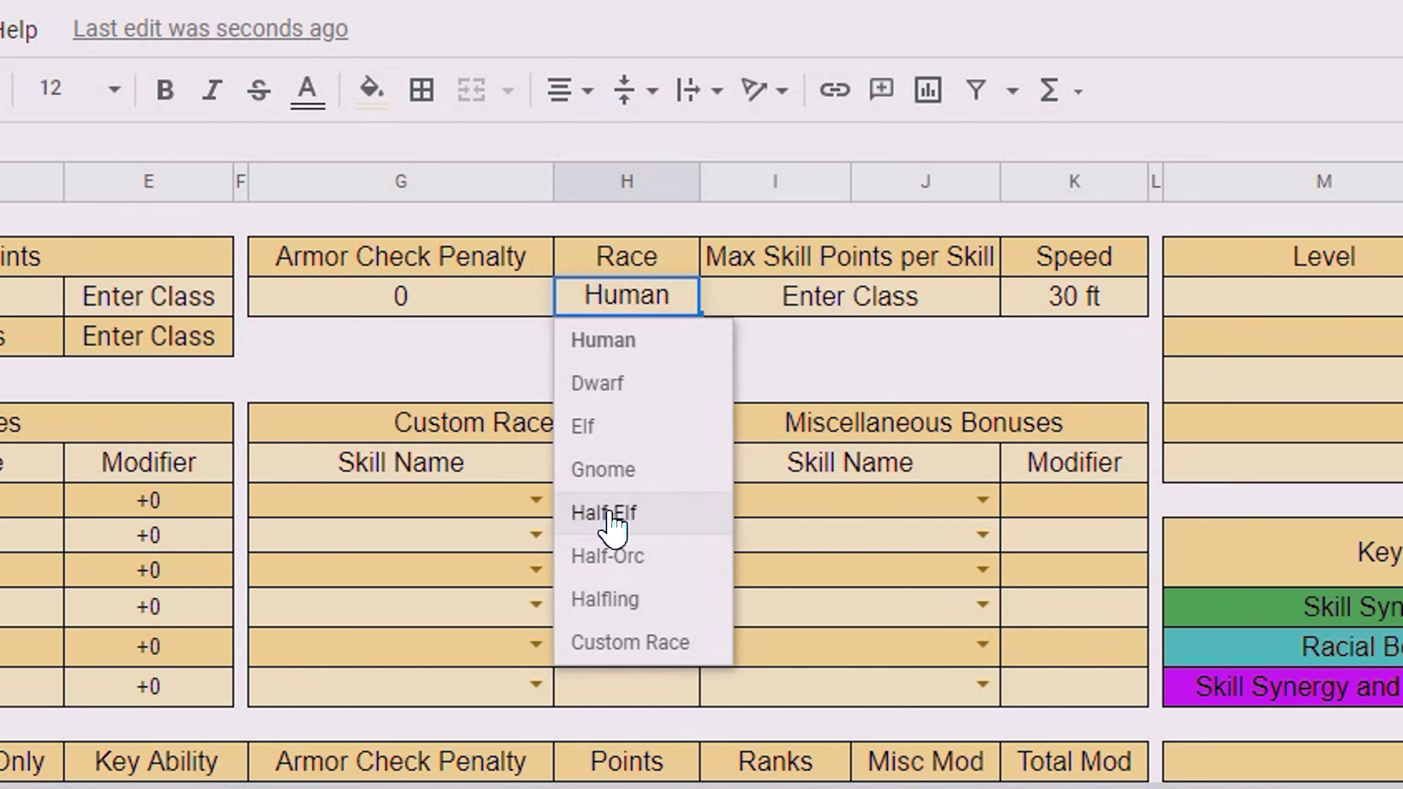
pyautogui.click(806, 341)
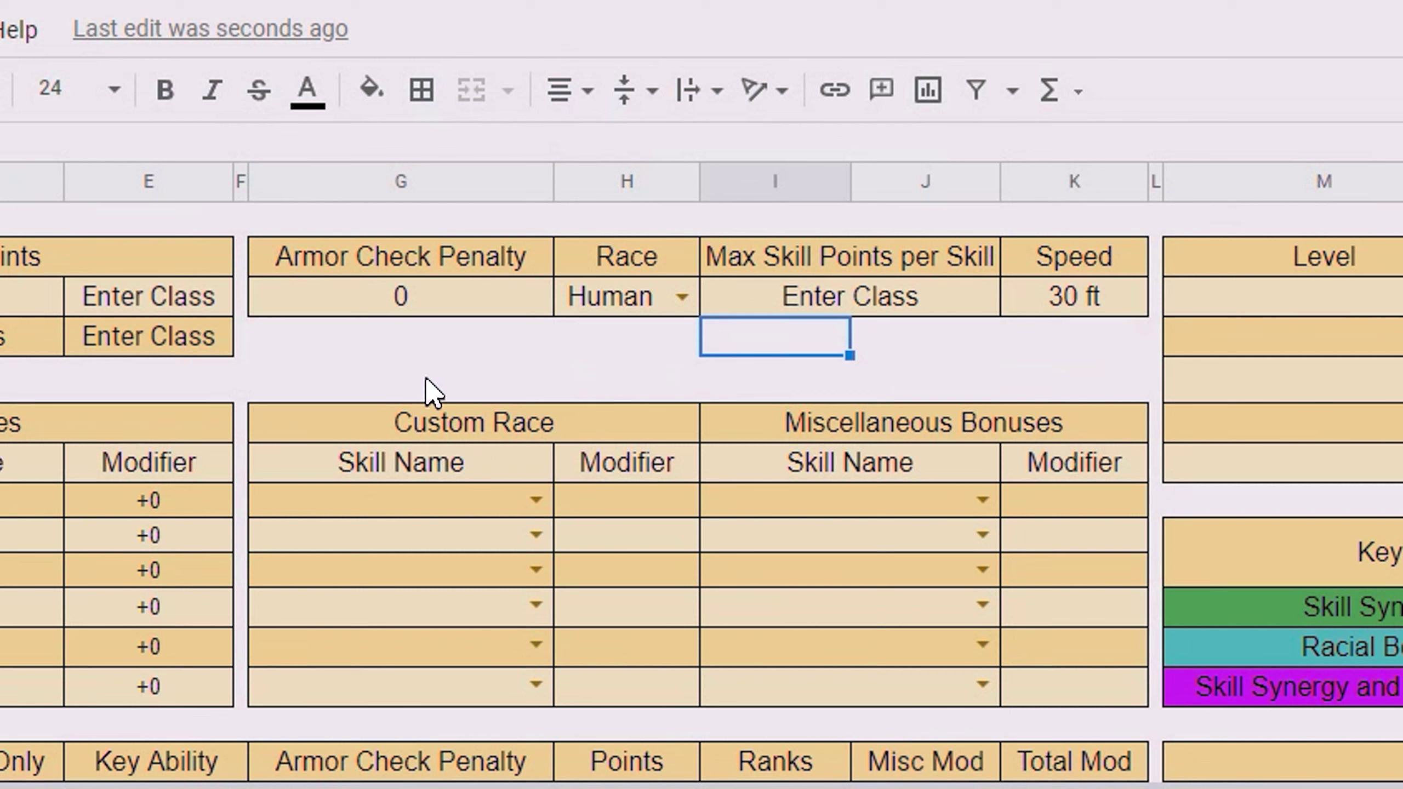
# View the skill options and Modifier cells of the Custom Race and Miscellaneous Bonuses tables, plus the Custom Race choice under Race, without selecting anything
pyautogui.click(424, 429)
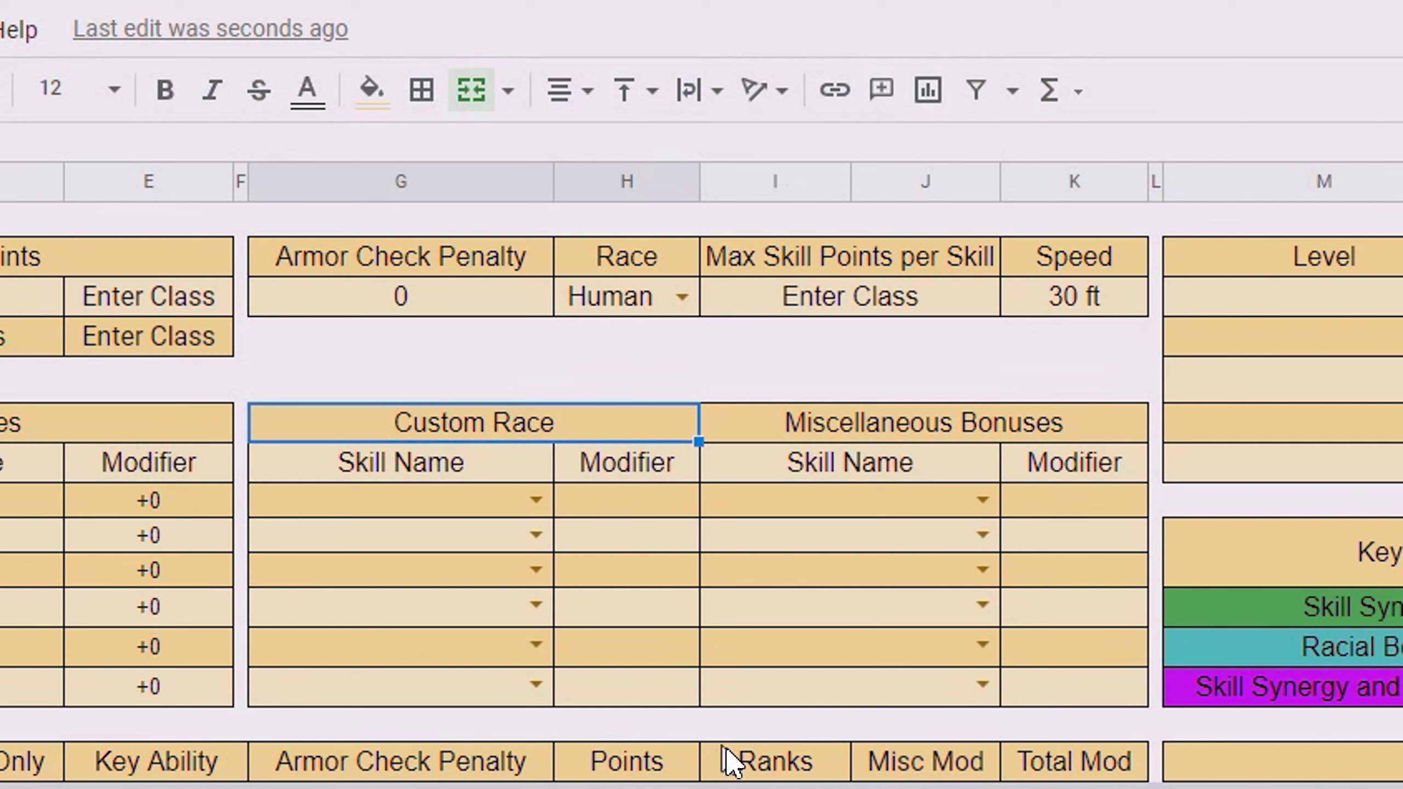
pyautogui.click(353, 506)
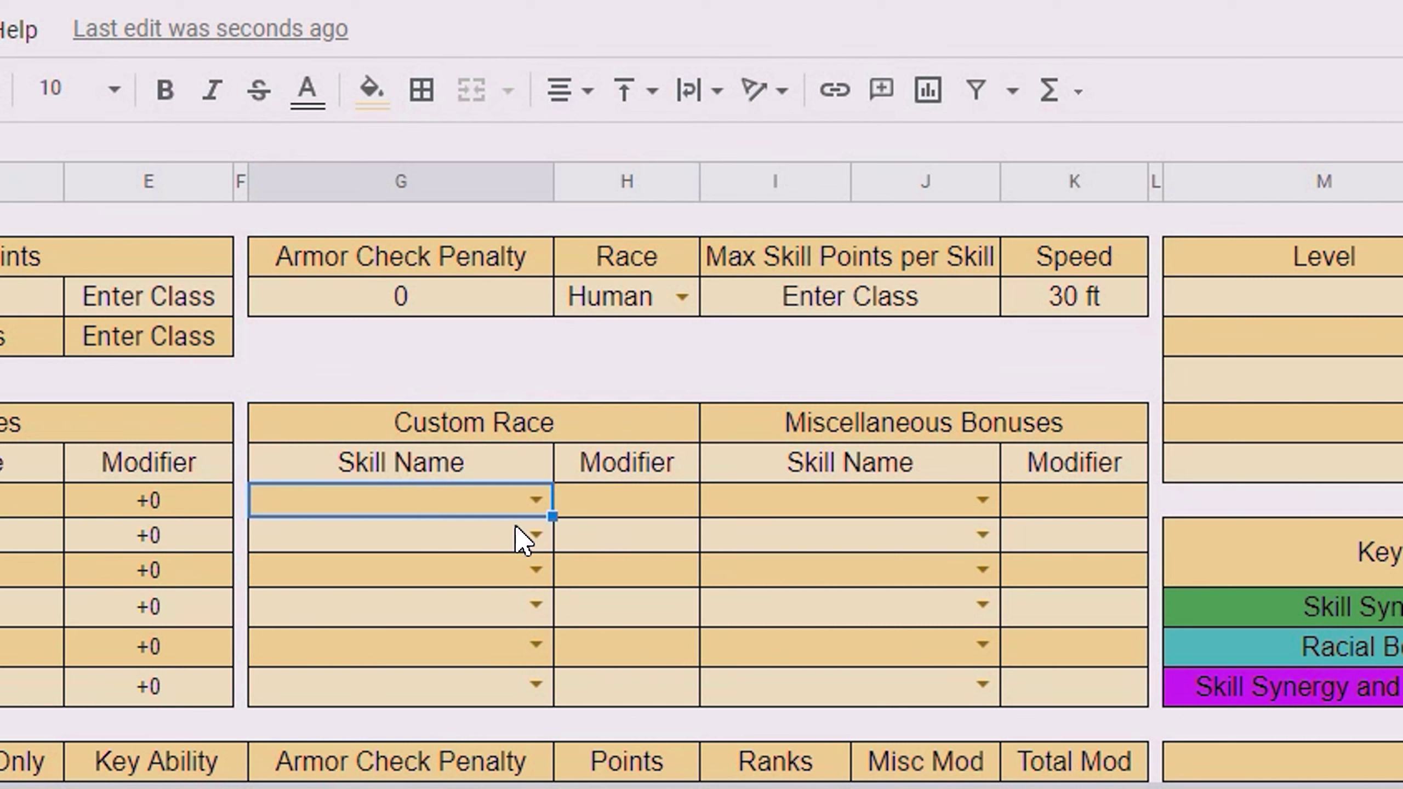
pyautogui.click(538, 500)
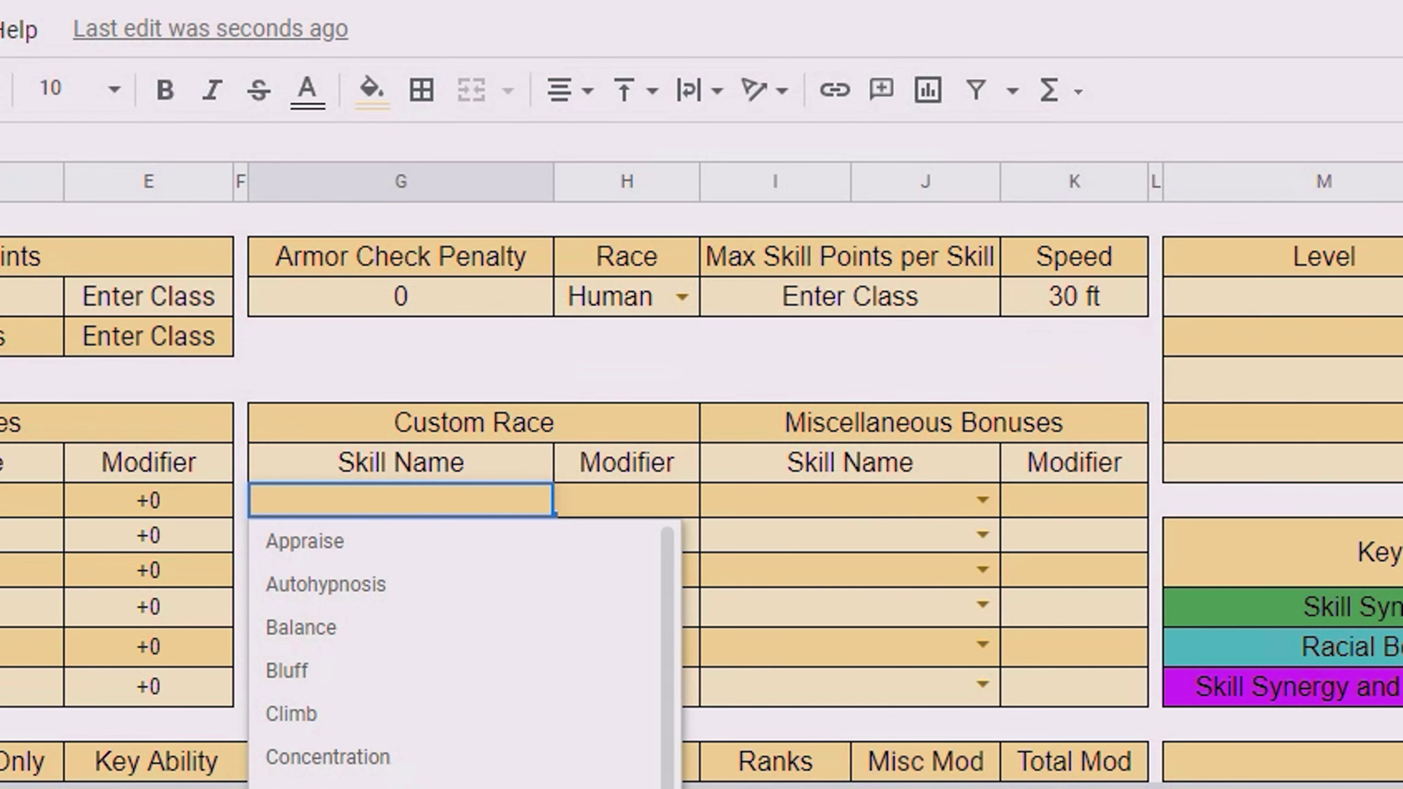
pyautogui.click(615, 505)
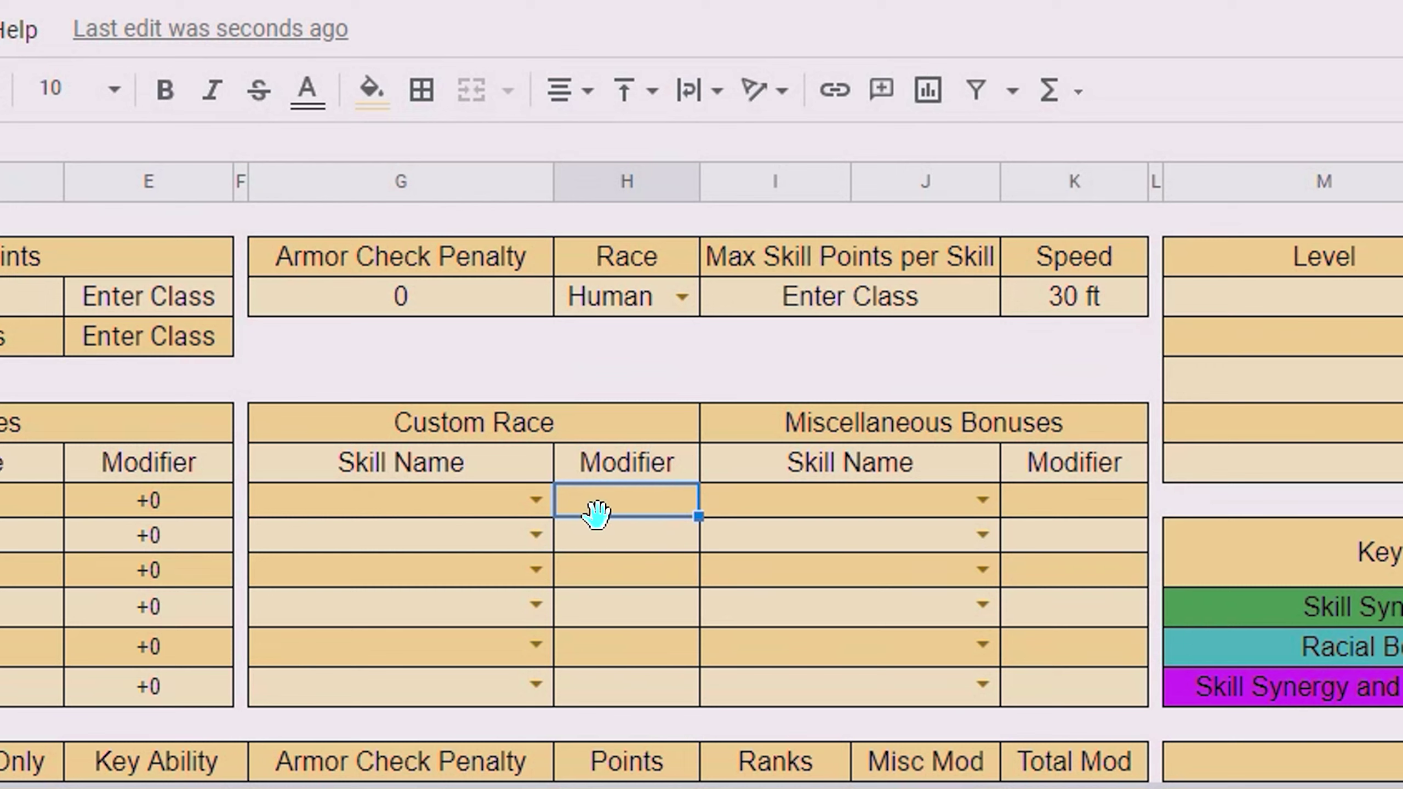
pyautogui.click(683, 299)
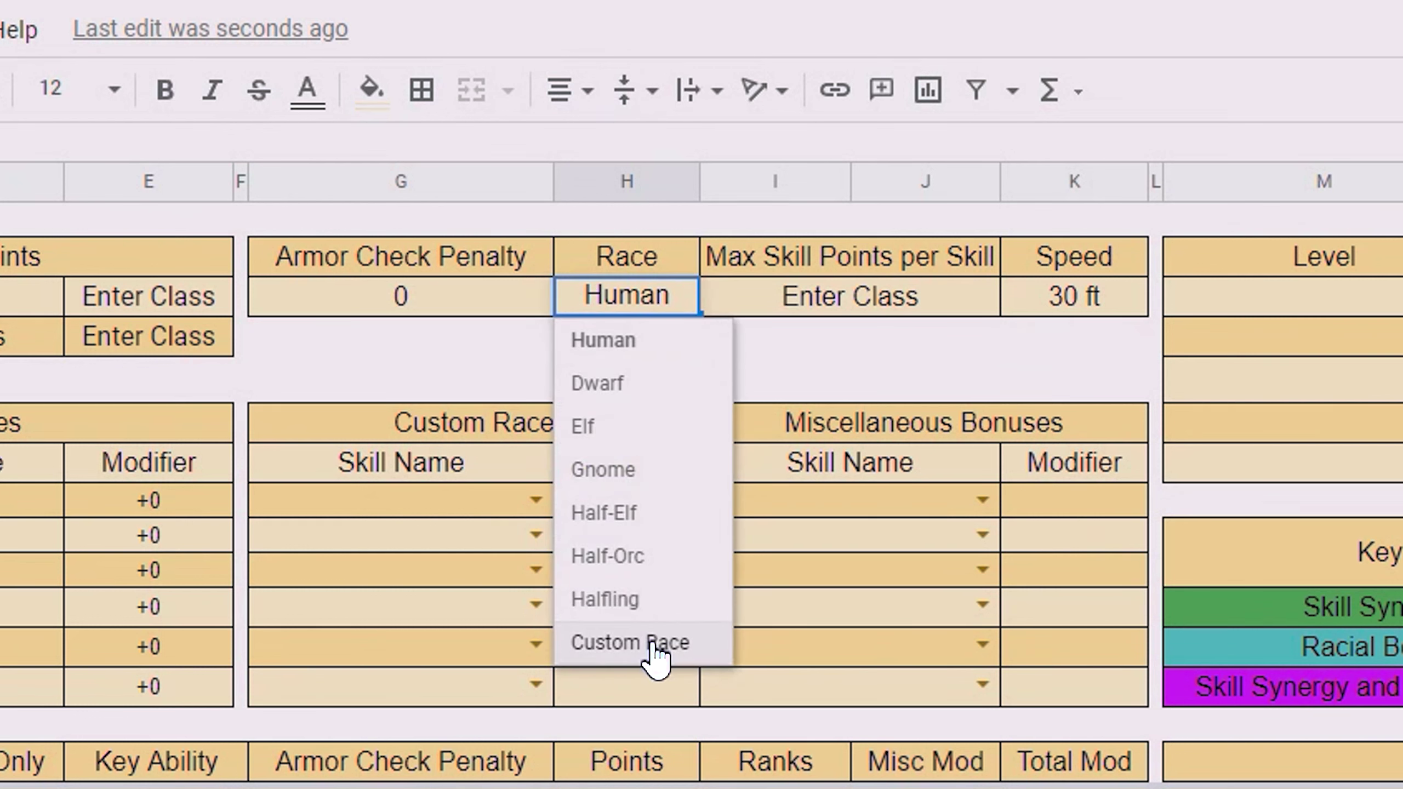
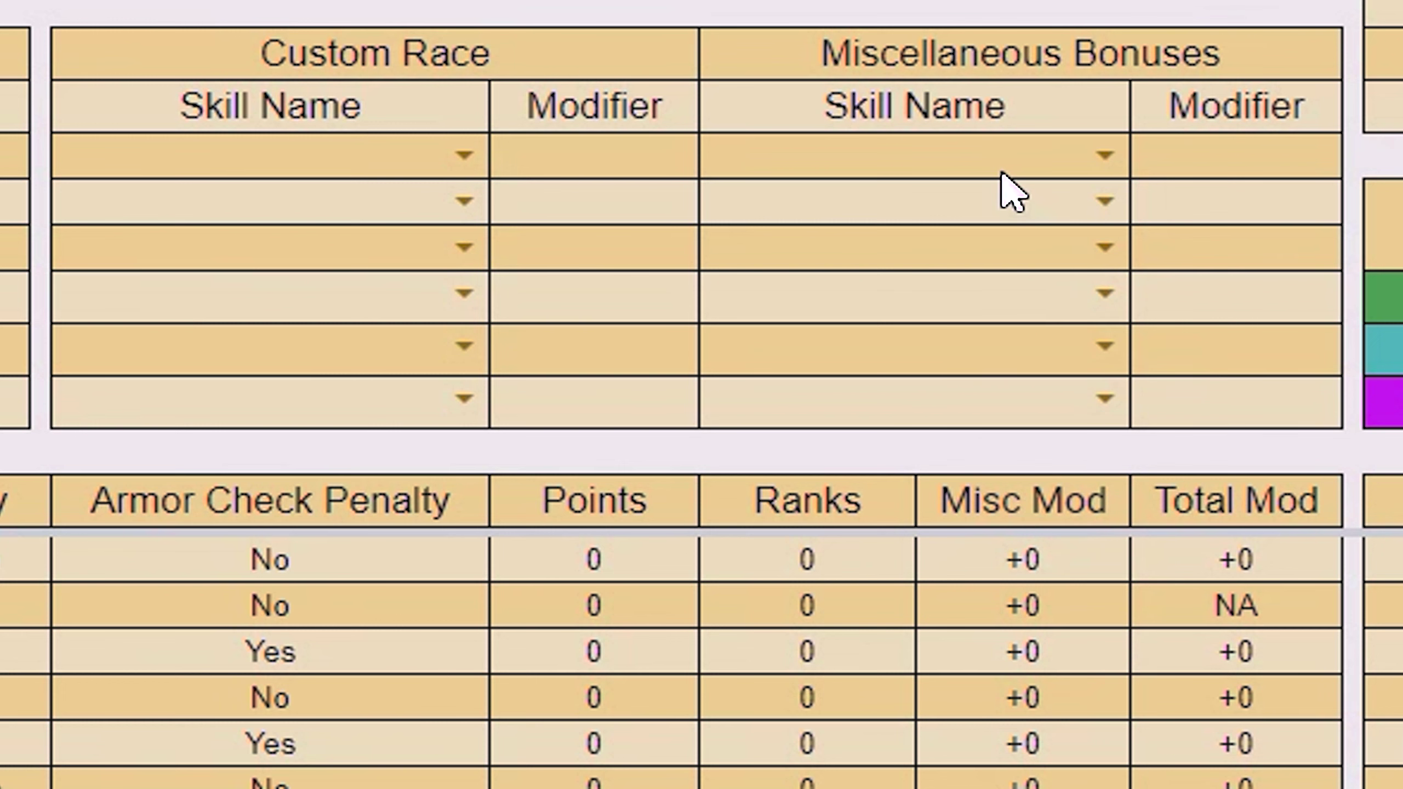
pyautogui.click(1094, 174)
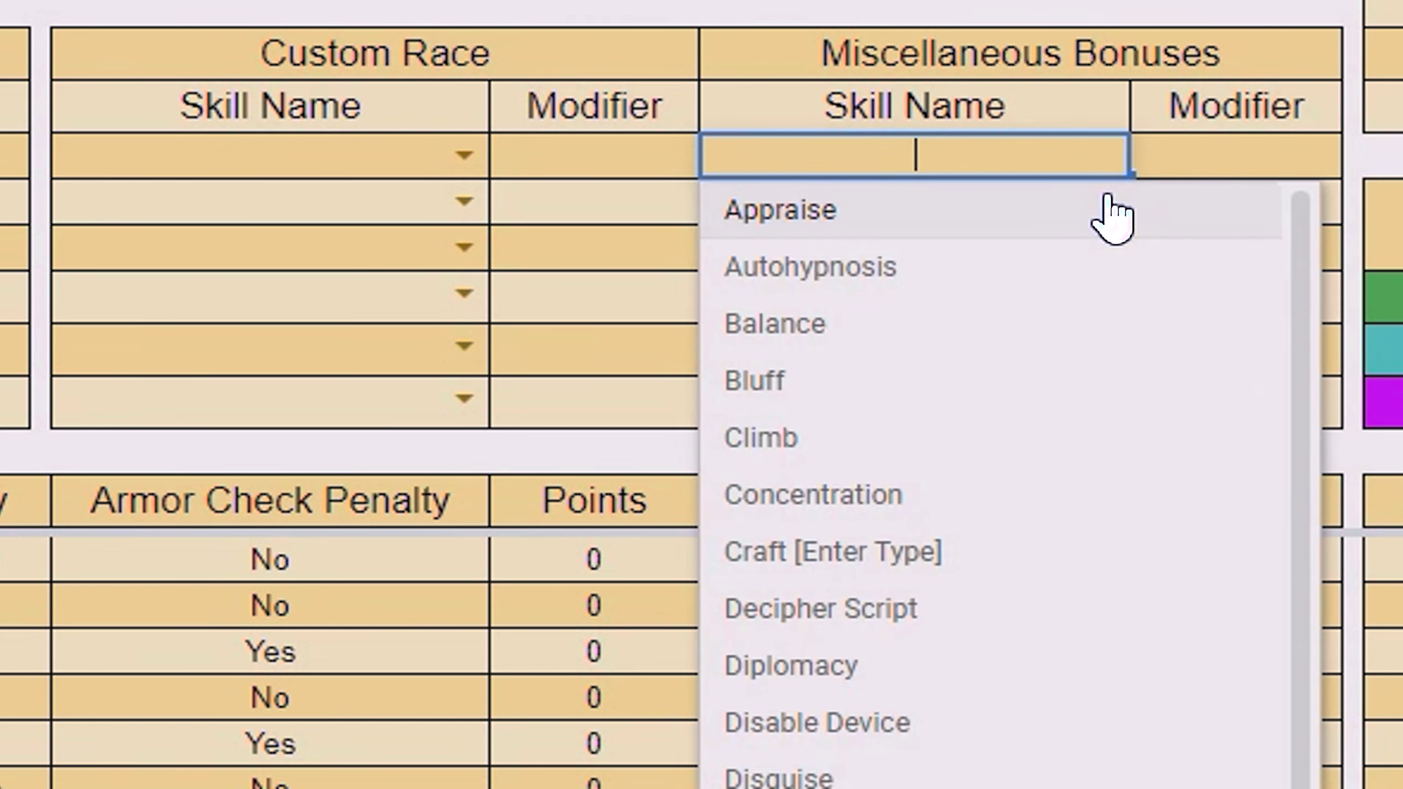
pyautogui.click(1182, 166)
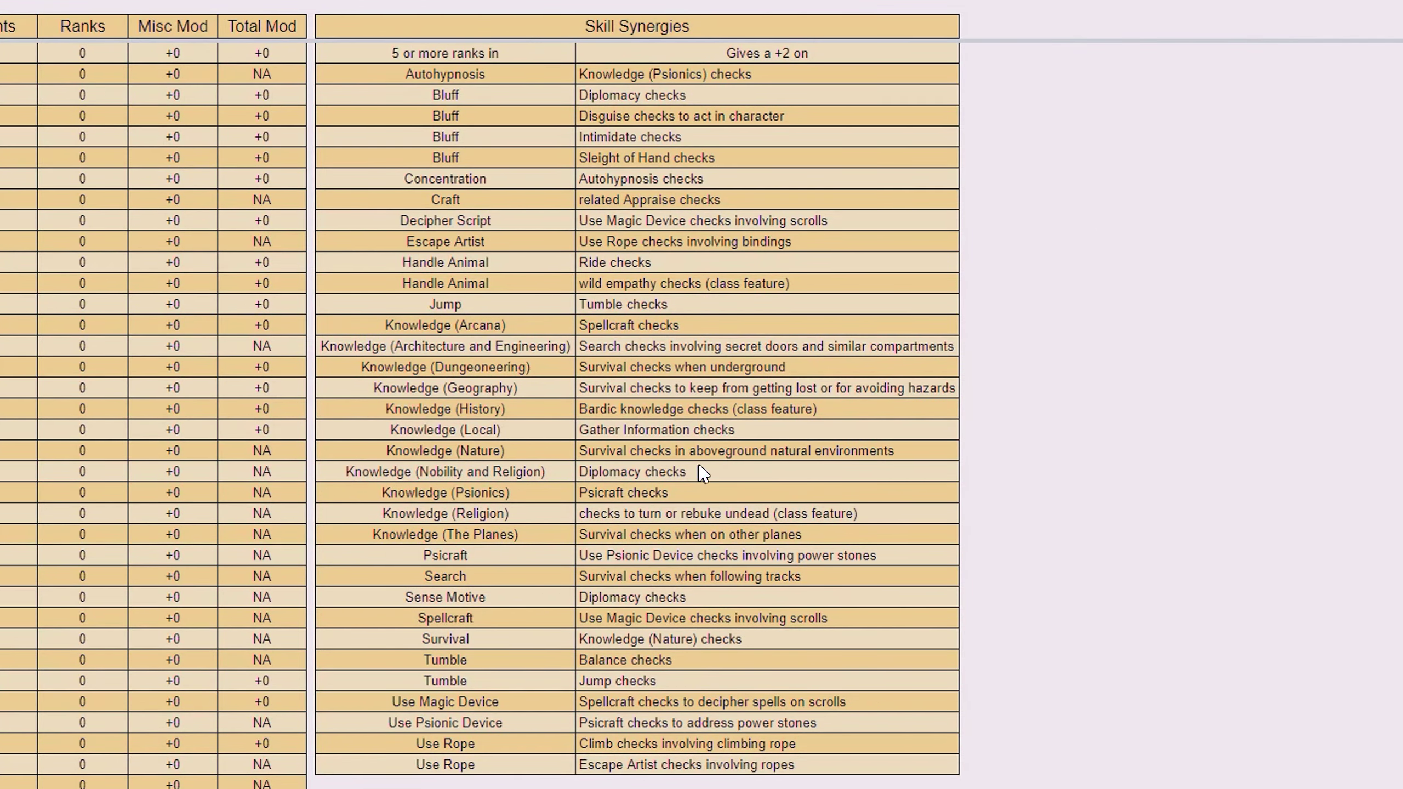
# Look through the Skill Synergies and Racial Bonuses tables on the Skills sheet
pyautogui.scroll(-3, 469, 105)
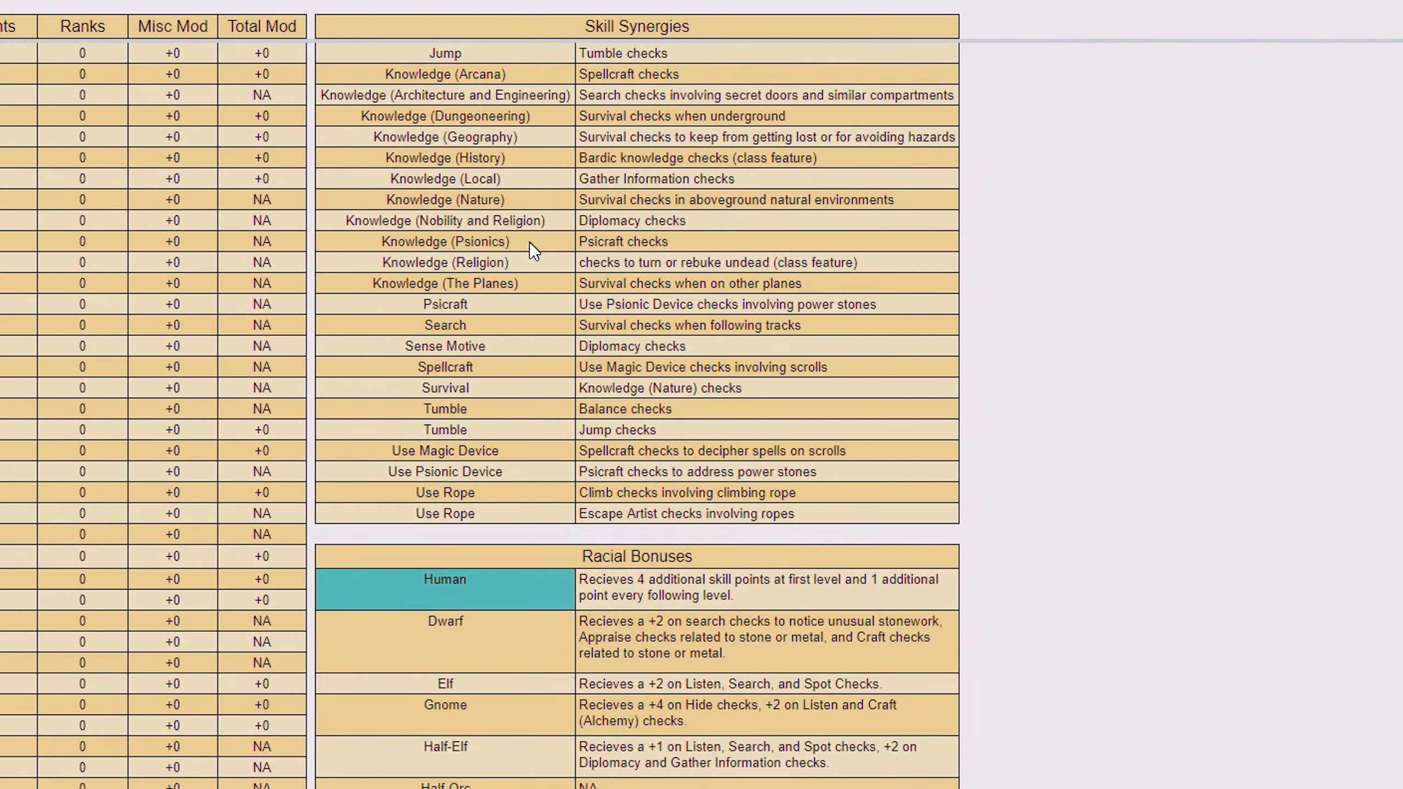
pyautogui.scroll(3, 804, 452)
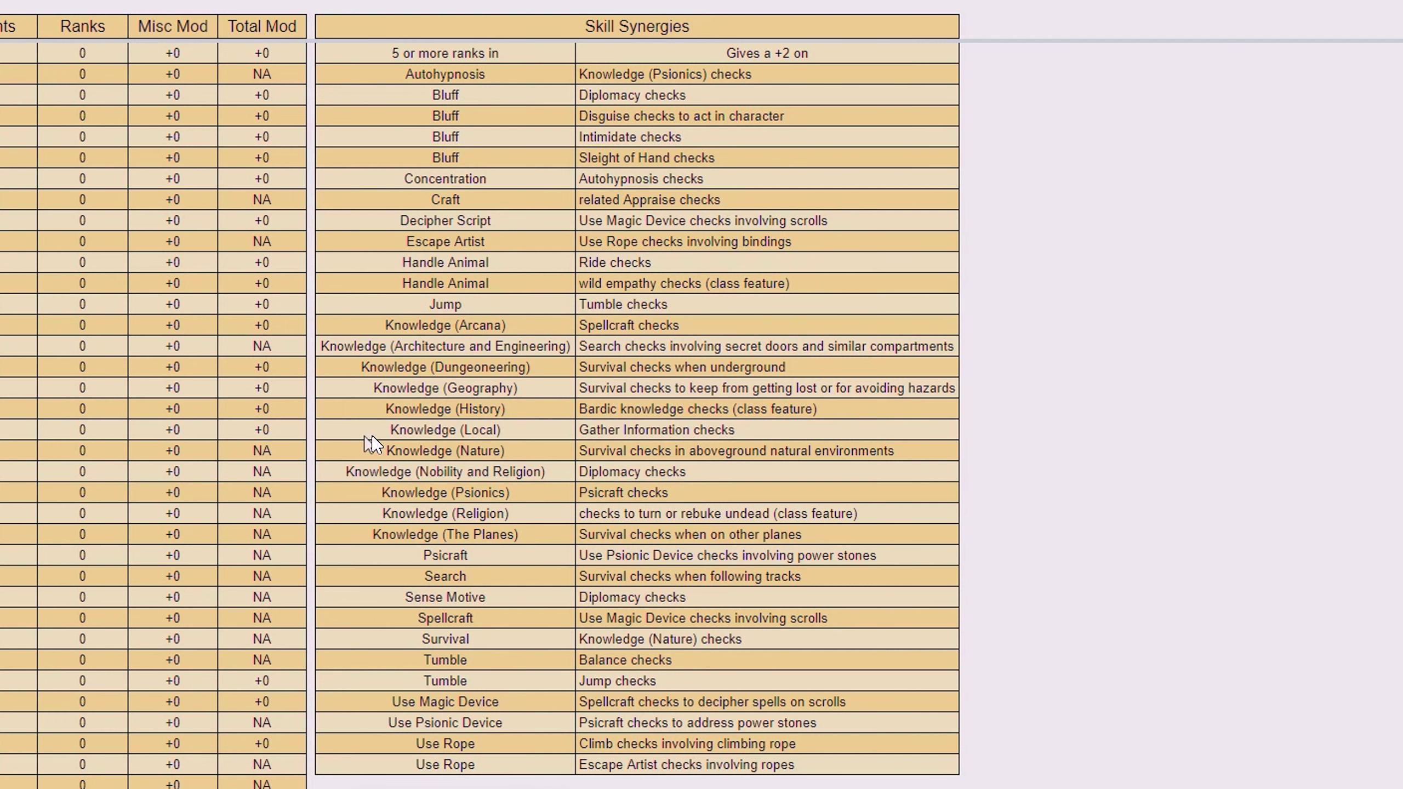
pyautogui.scroll(-3, 577, 434)
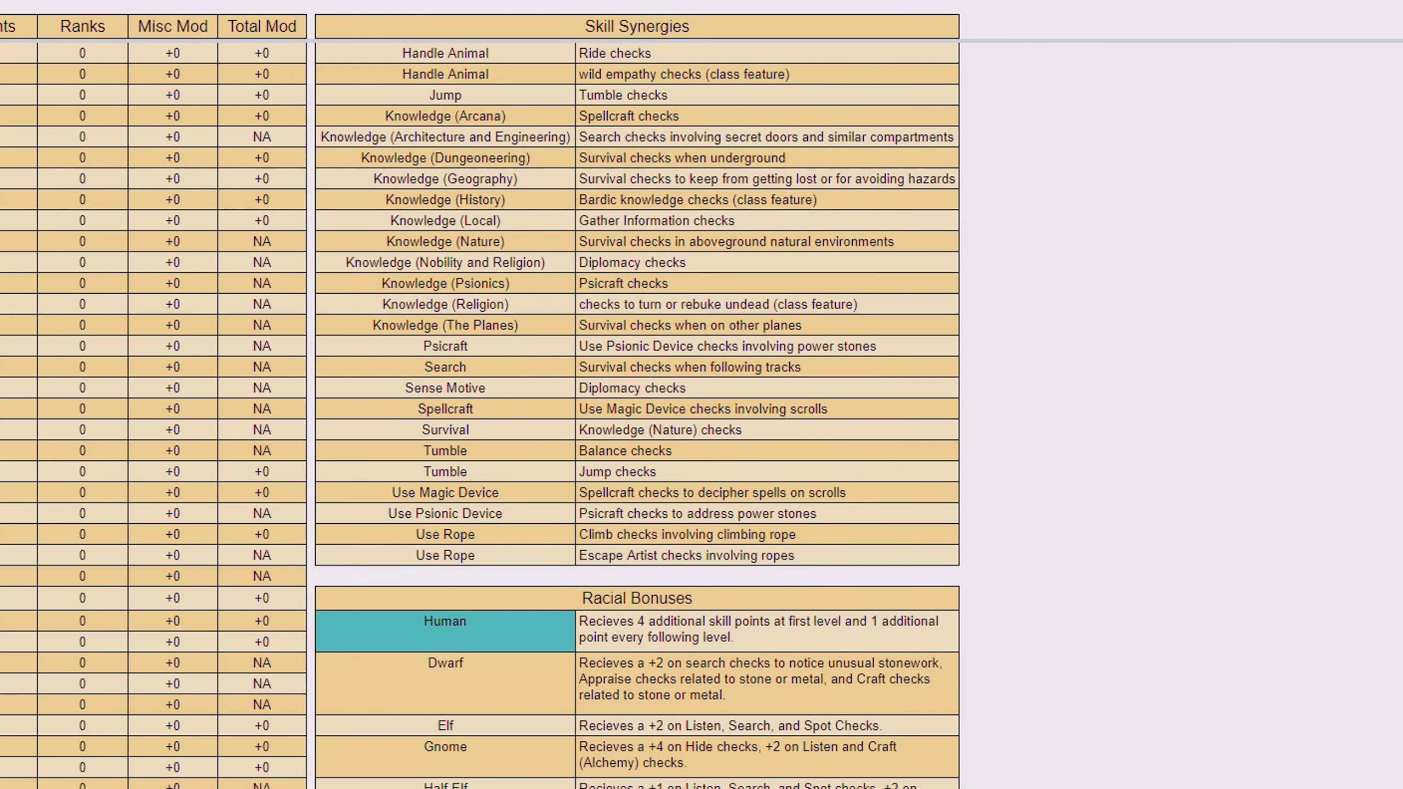
pyautogui.scroll(4, 834, 226)
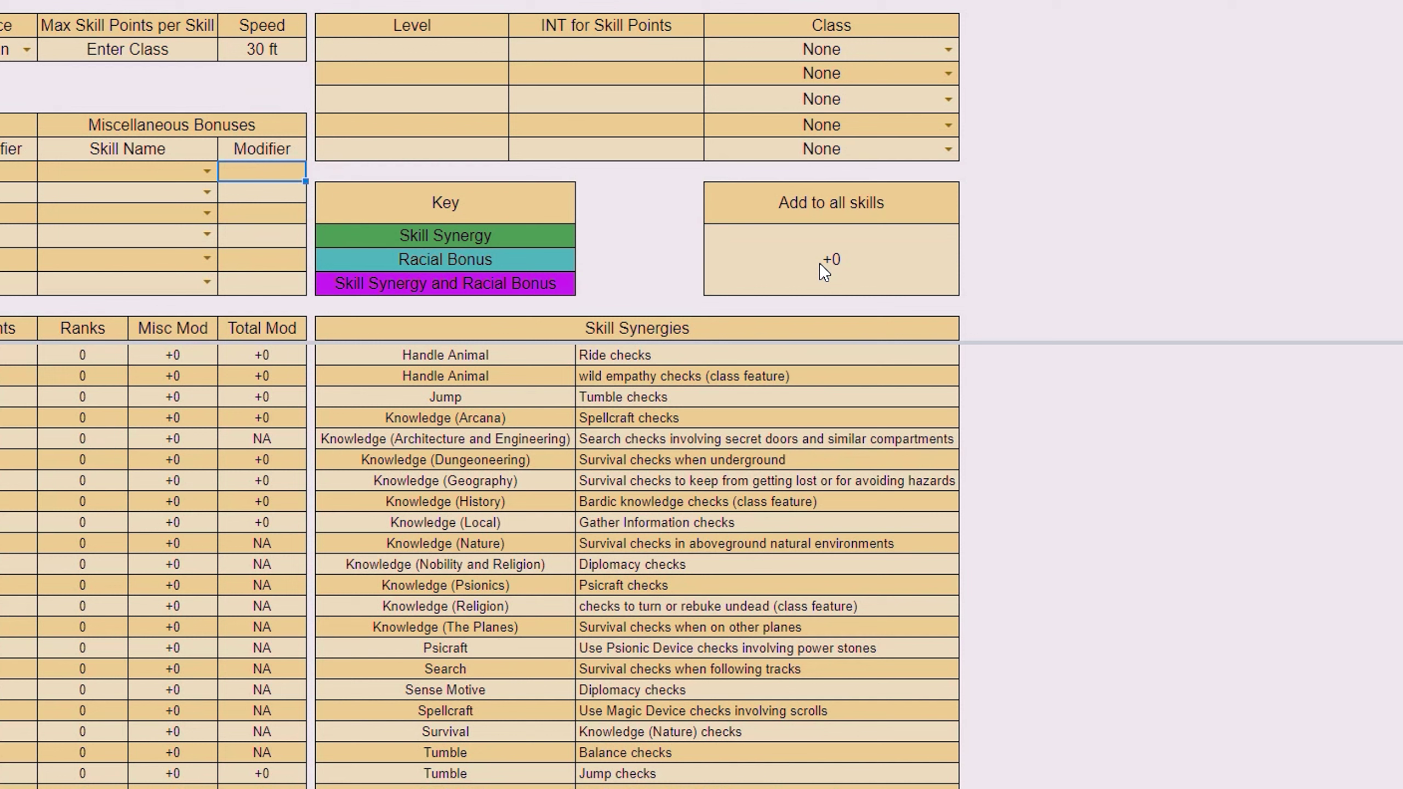
# Inspect the formula behind the Add to all skills value without changing it
pyautogui.click(847, 272)
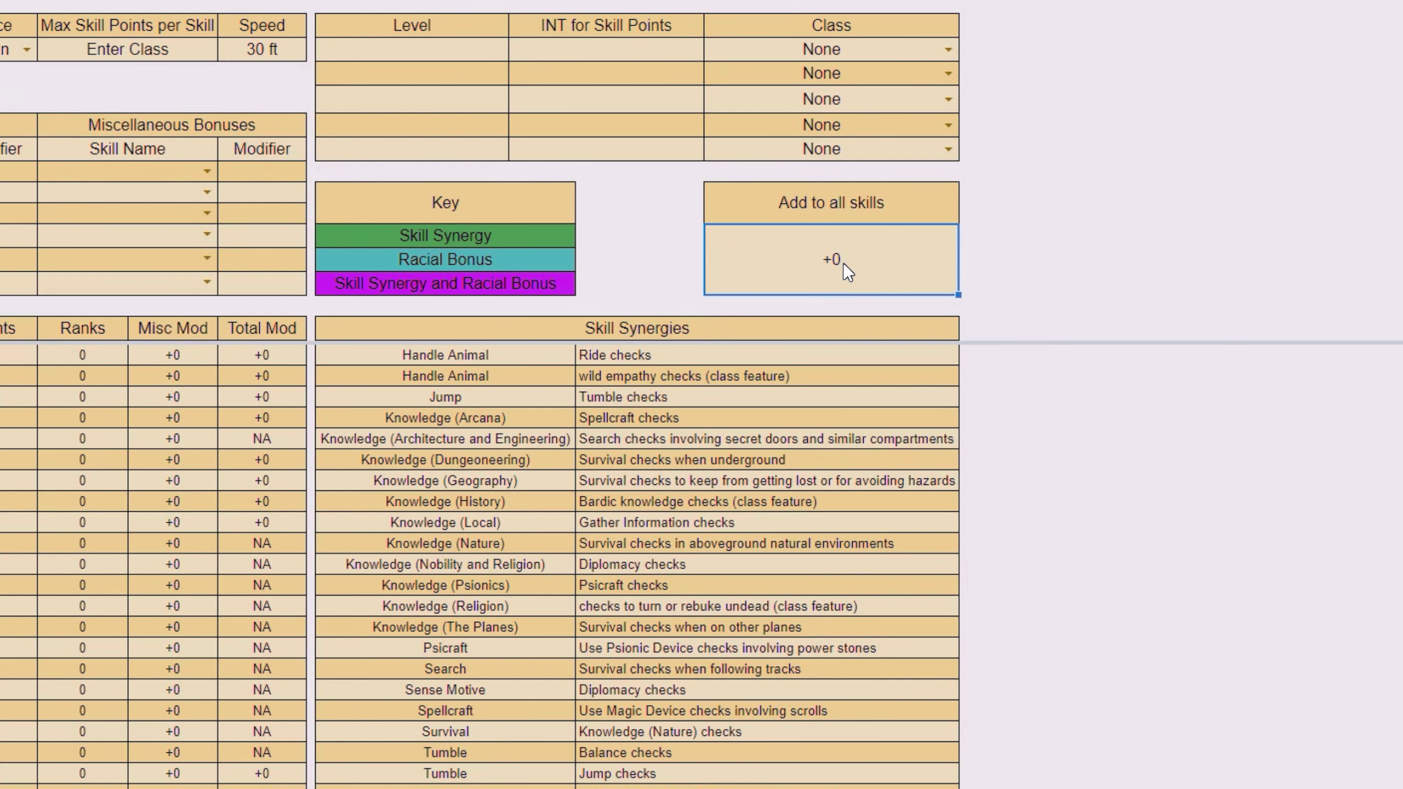
pyautogui.doubleClick(847, 272)
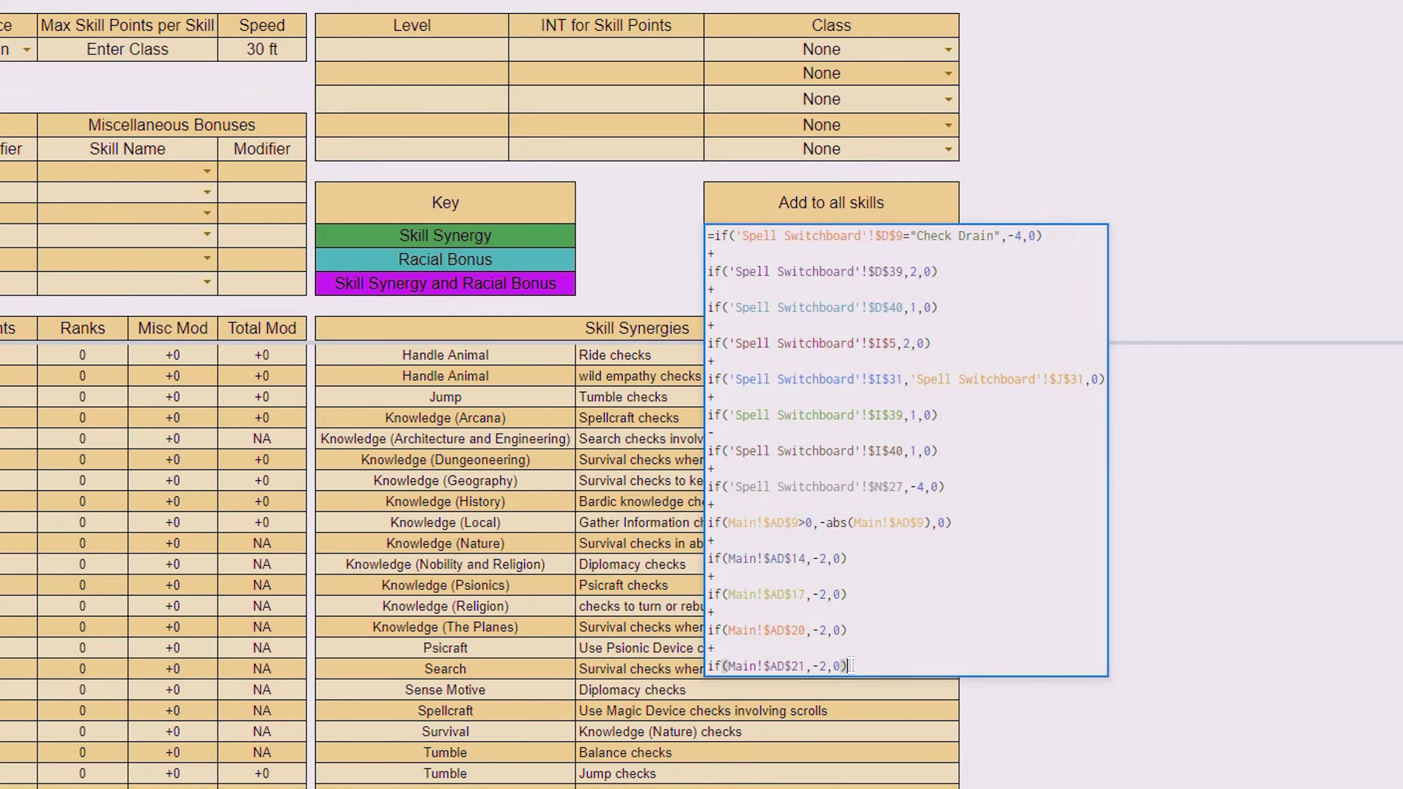
pyautogui.click(647, 263)
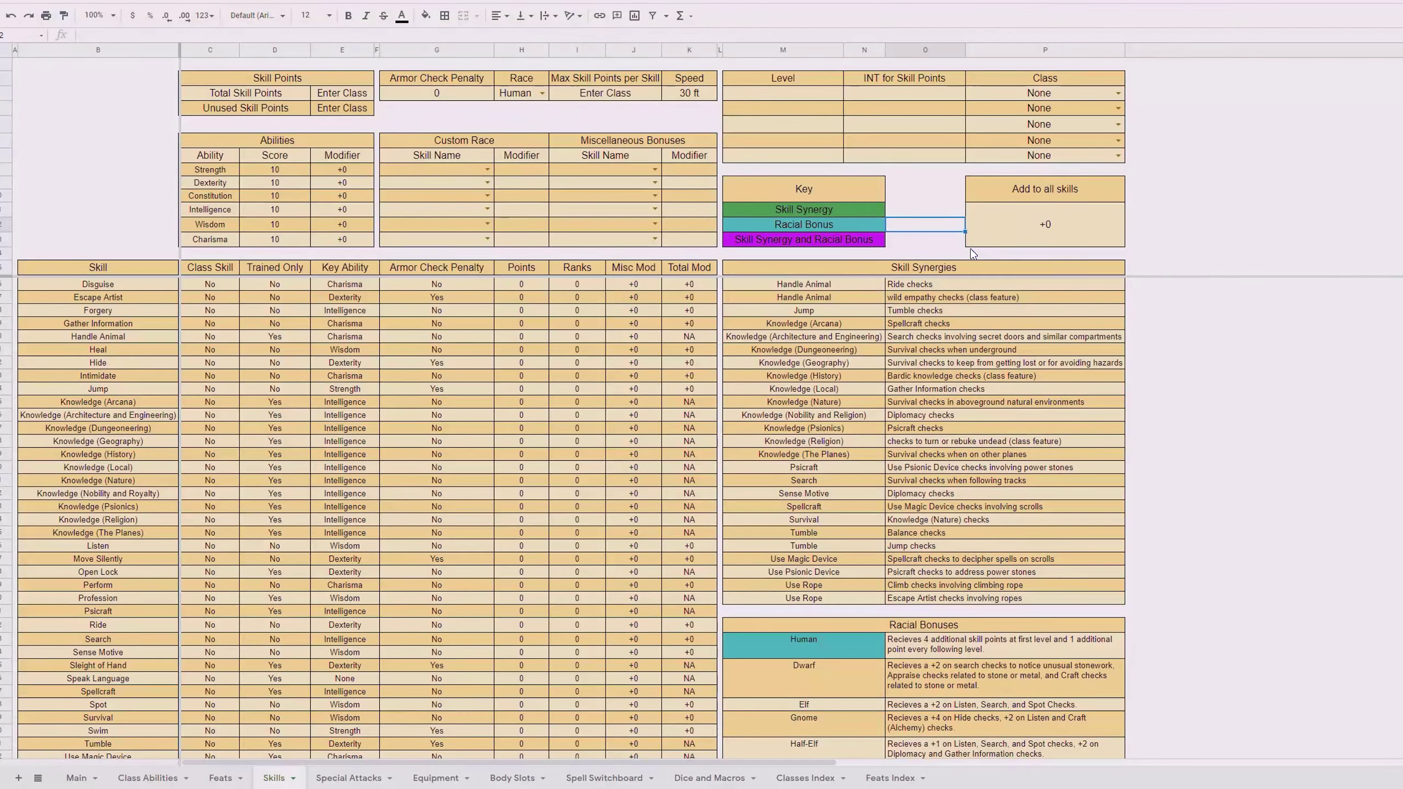